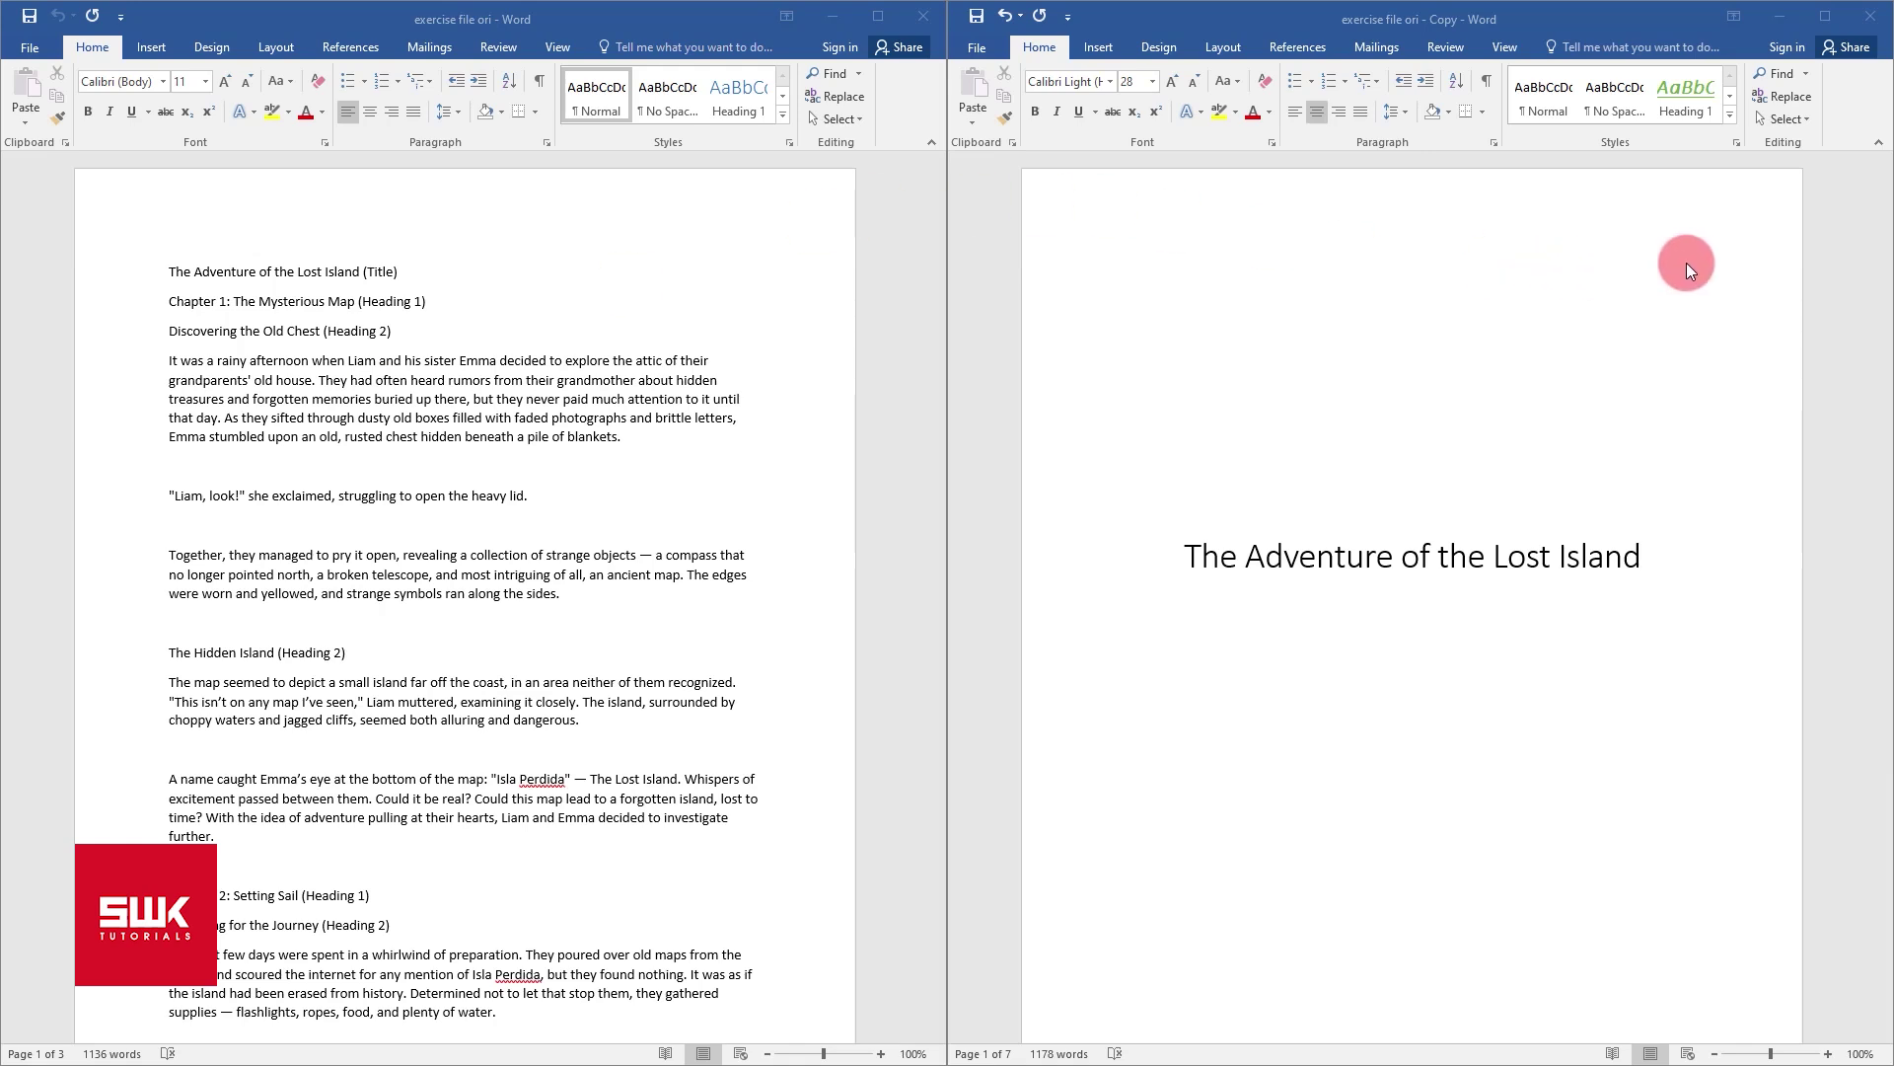
# Step: Check the finished example's table of contents, then return to the exercise story document
pyautogui.click(1885, 227)
pyautogui.moveTo(1885, 227); pyautogui.dragTo(1884, 363)
pyautogui.click(1375, 271)
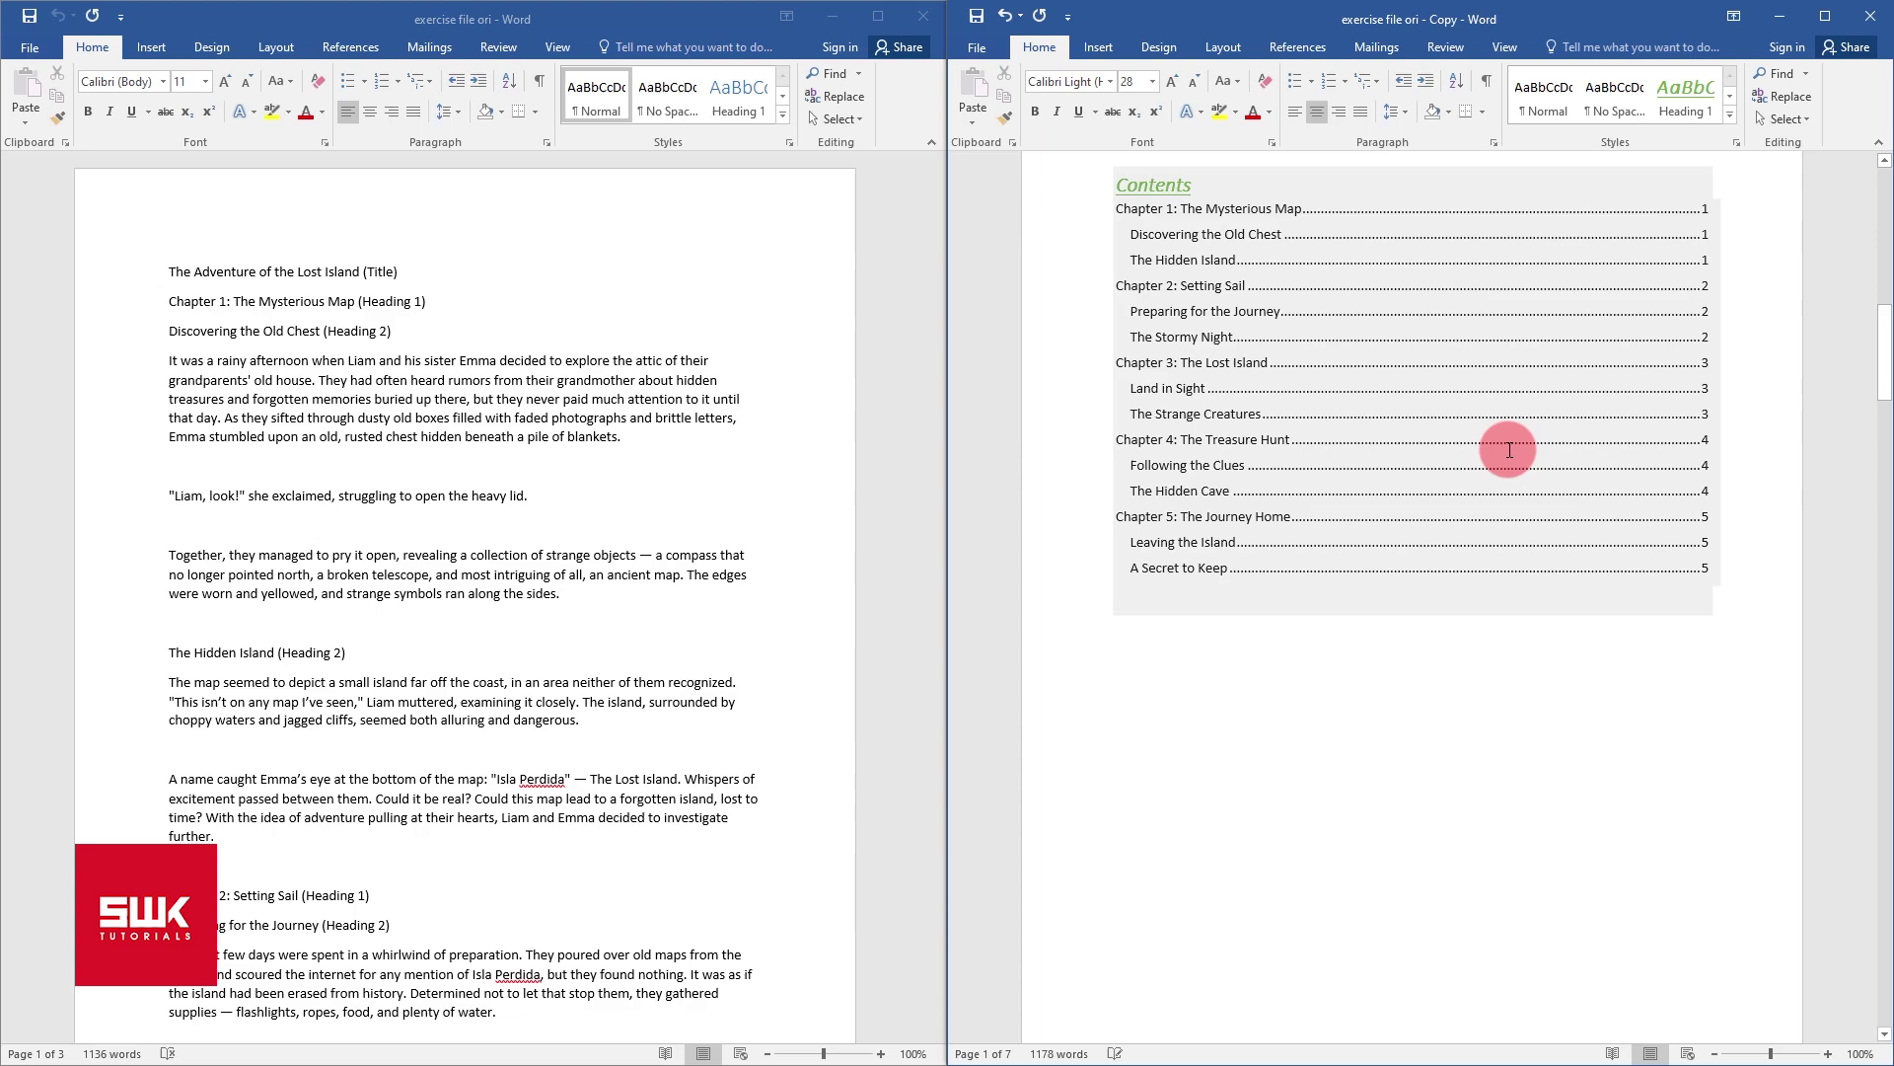
pyautogui.click(815, 330)
pyautogui.moveTo(931, 251); pyautogui.dragTo(890, 766)
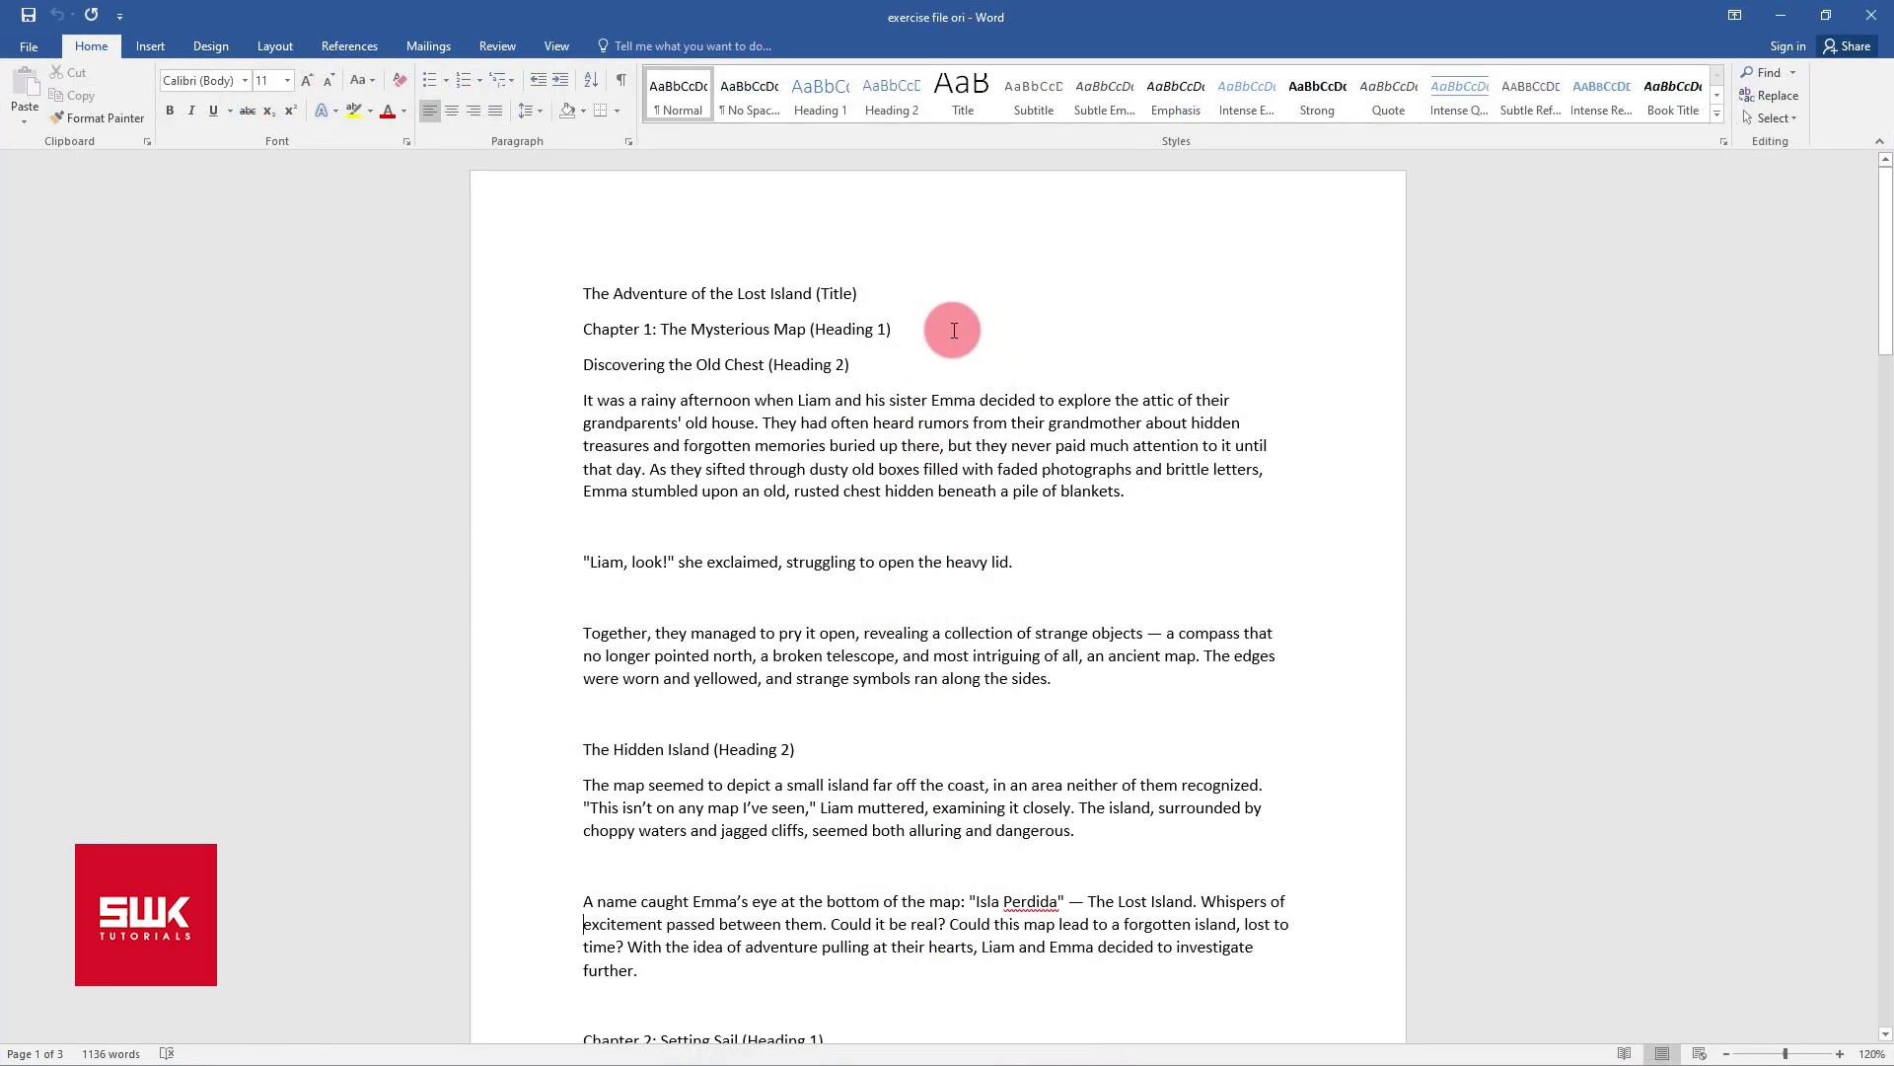
# Step: Apply Heading 1 to the 'Chapter 1: The Mysterious Map' line
pyautogui.moveTo(952, 329); pyautogui.dragTo(604, 334)
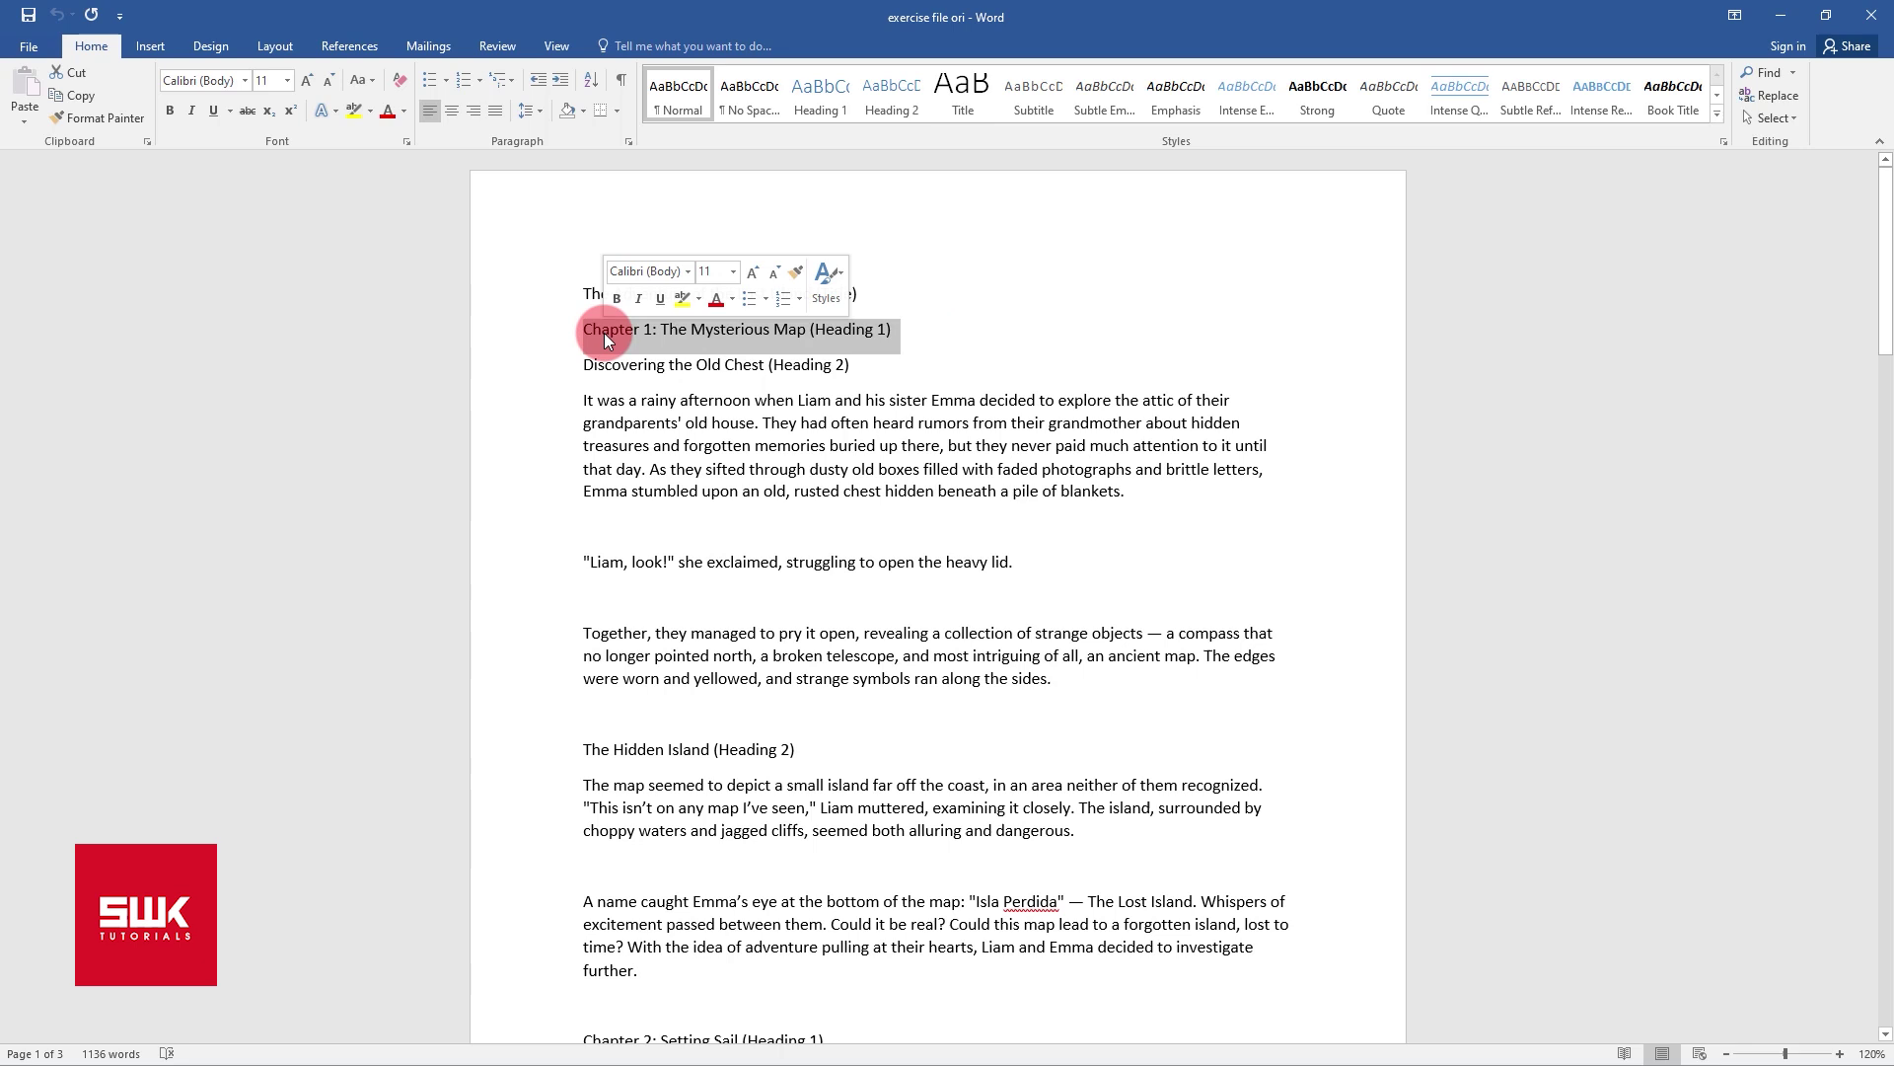
pyautogui.moveTo(875, 372); pyautogui.dragTo(618, 364)
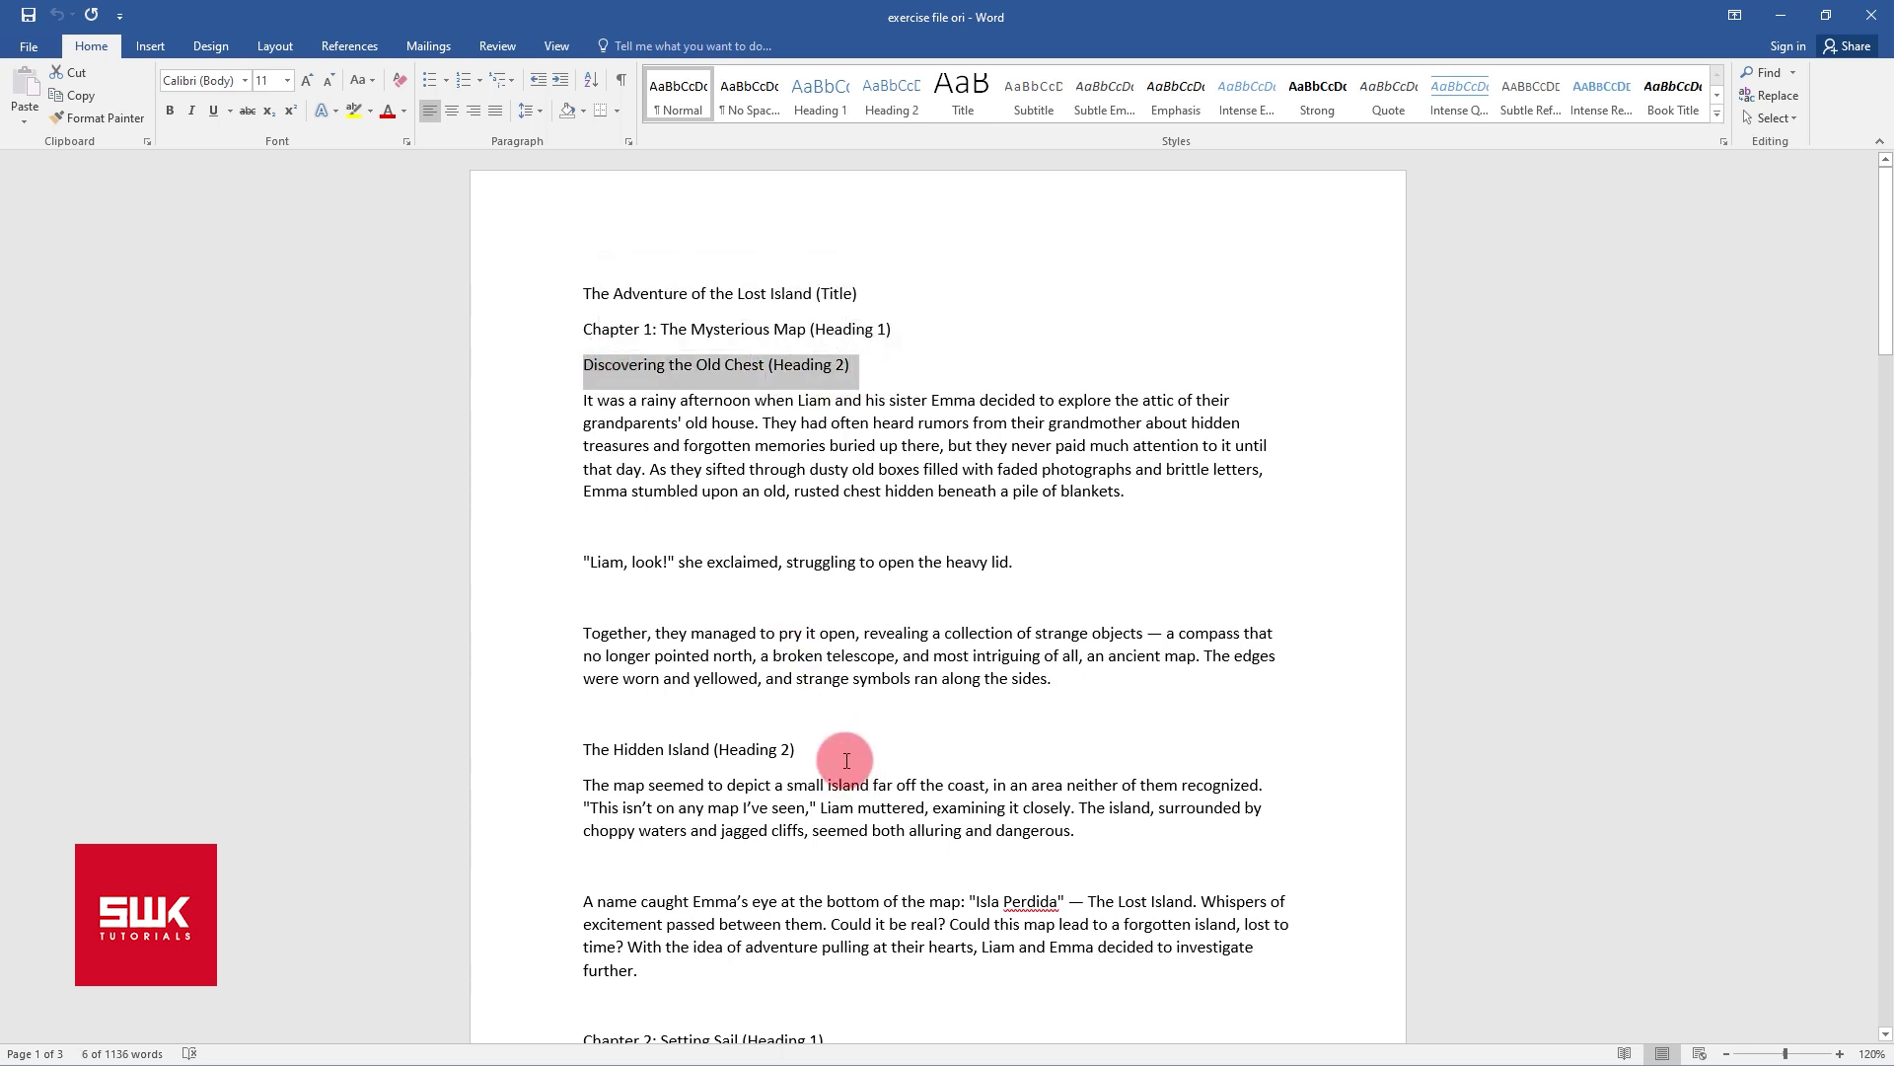
pyautogui.moveTo(845, 756); pyautogui.dragTo(572, 753)
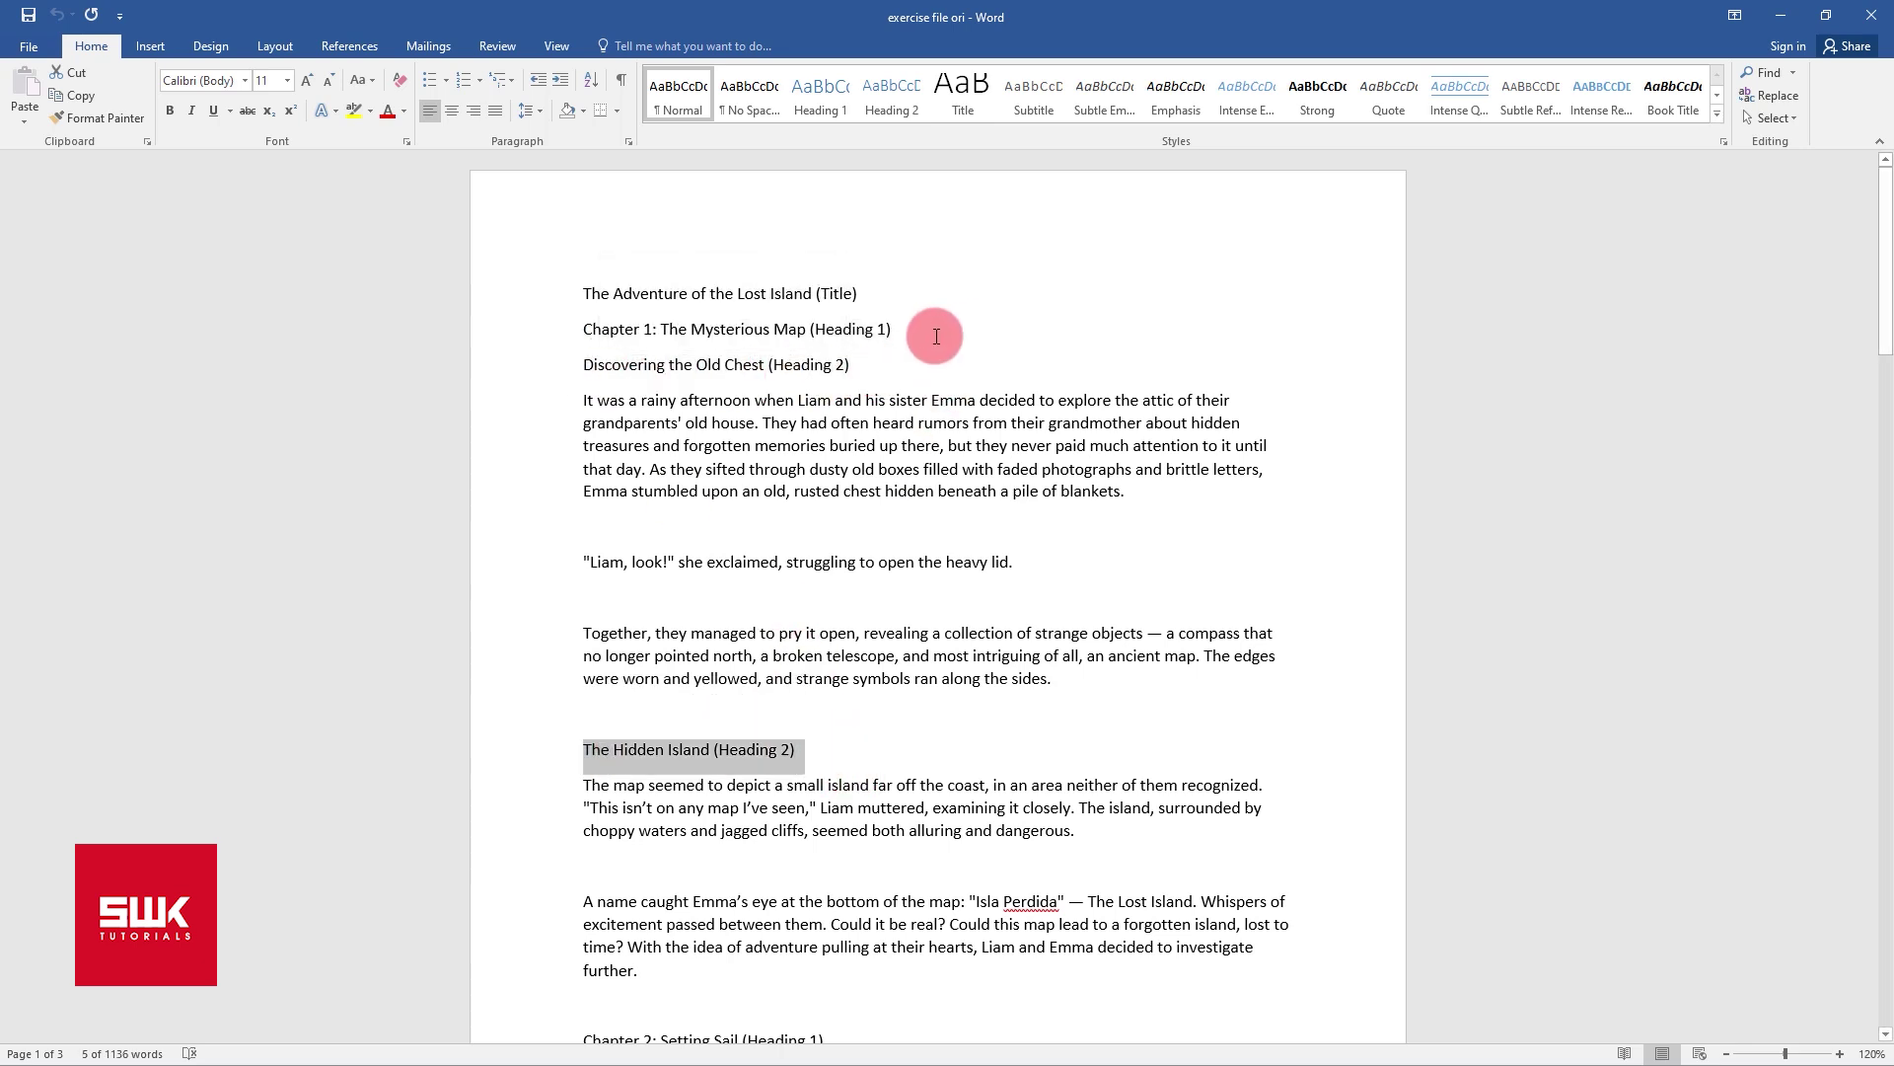
pyautogui.click(895, 296)
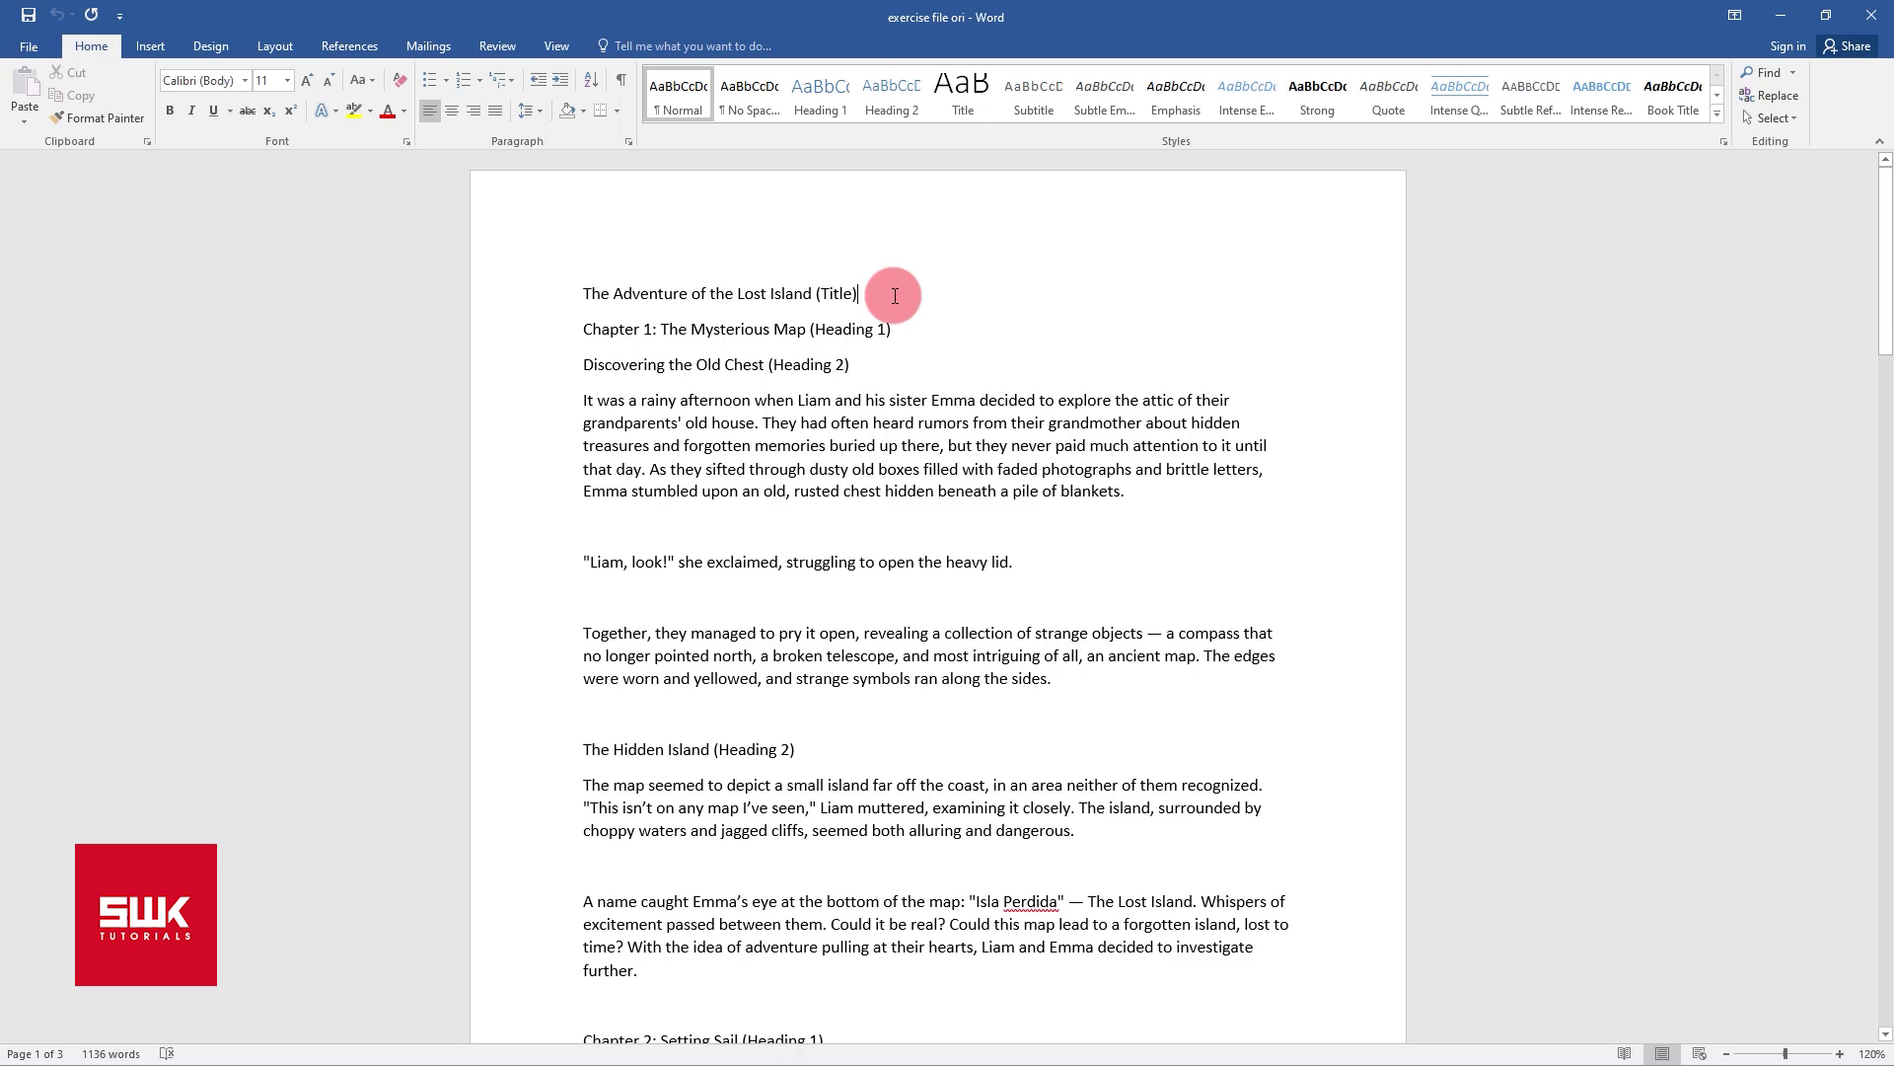
pyautogui.click(582, 329)
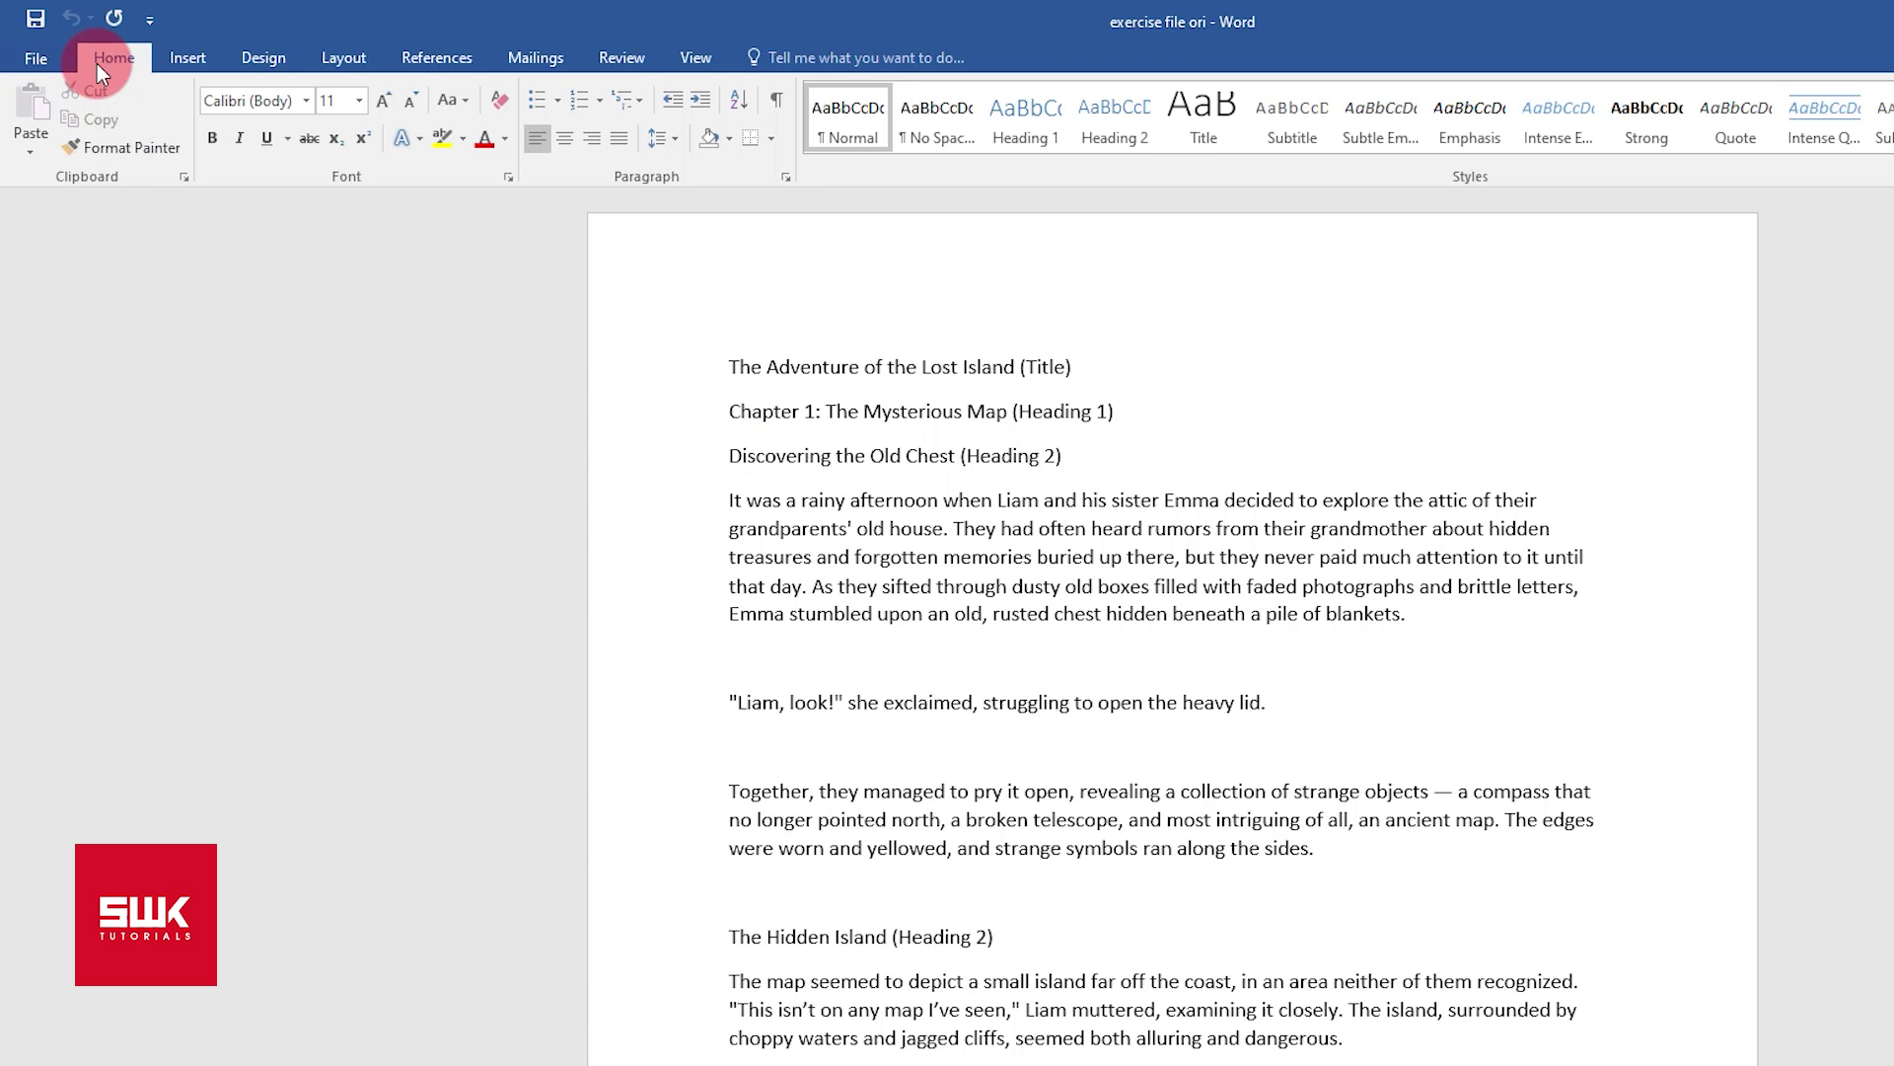
pyautogui.click(1003, 134)
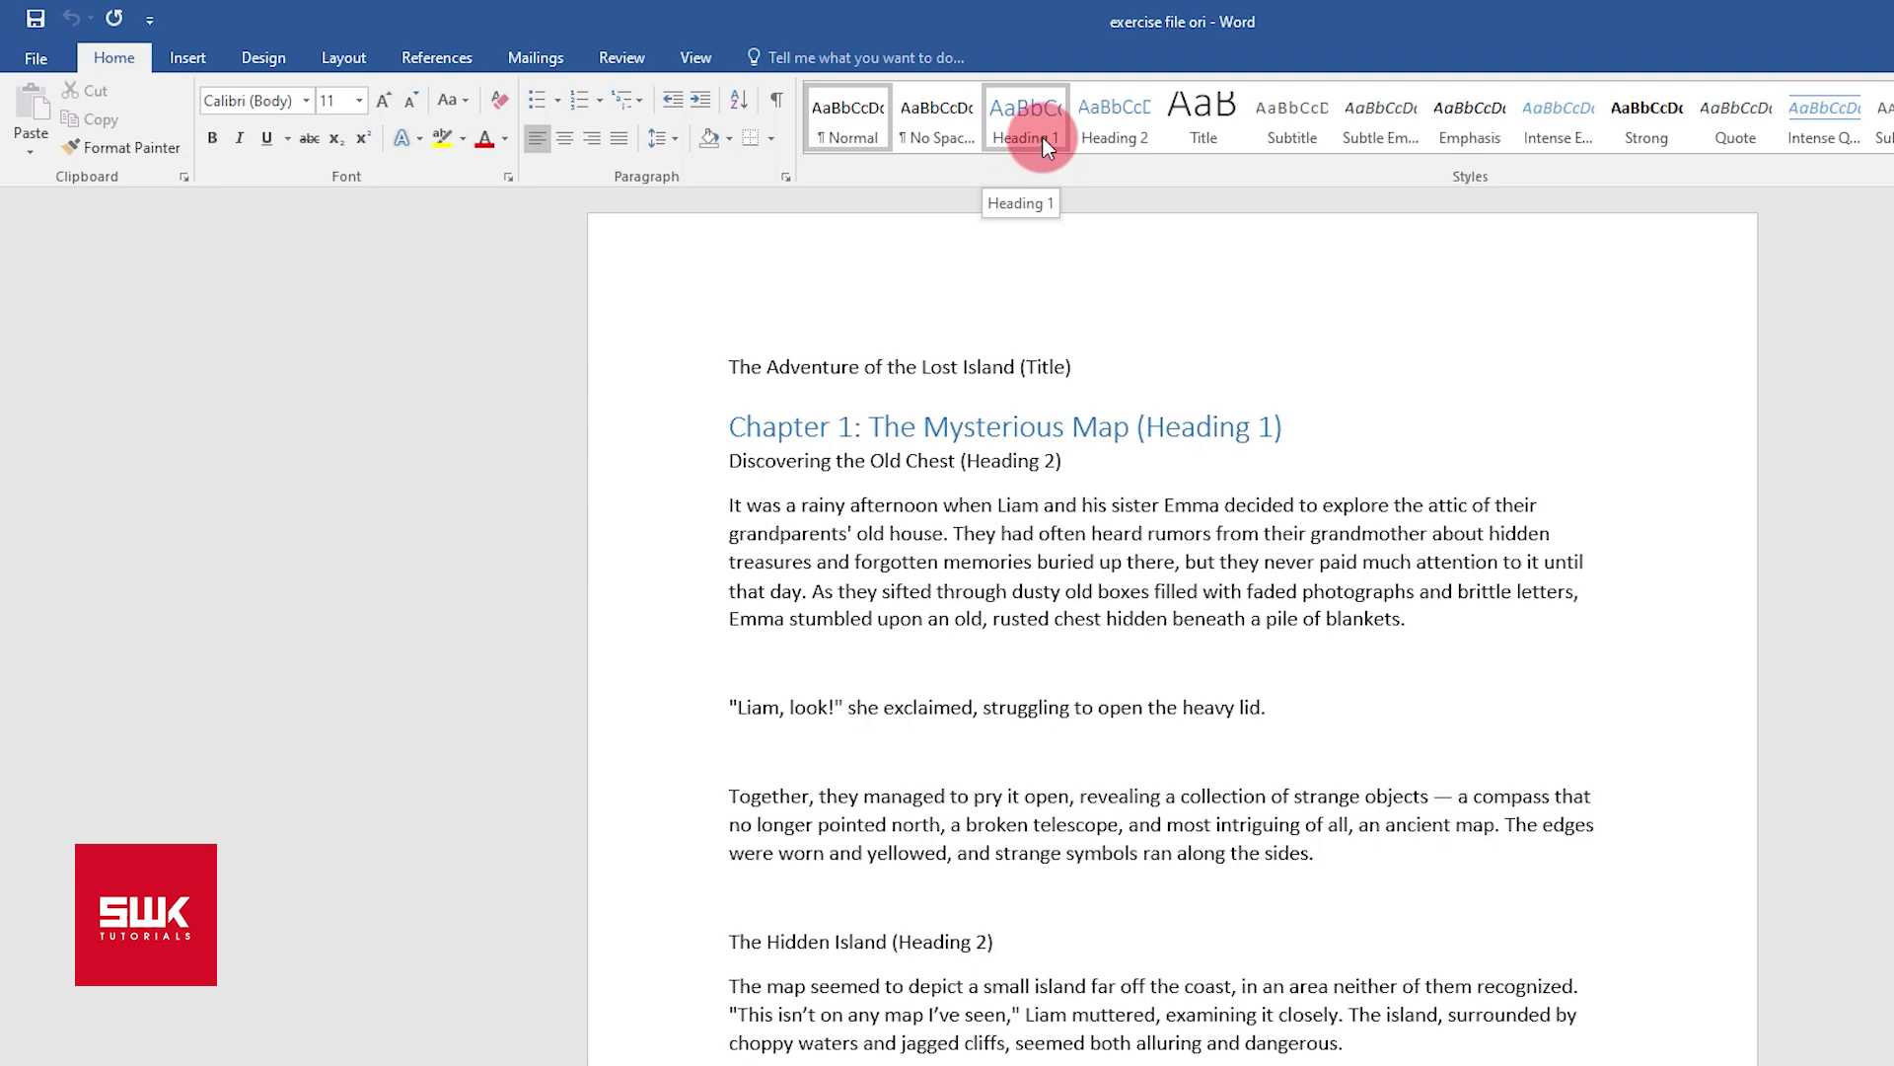
pyautogui.click(1042, 136)
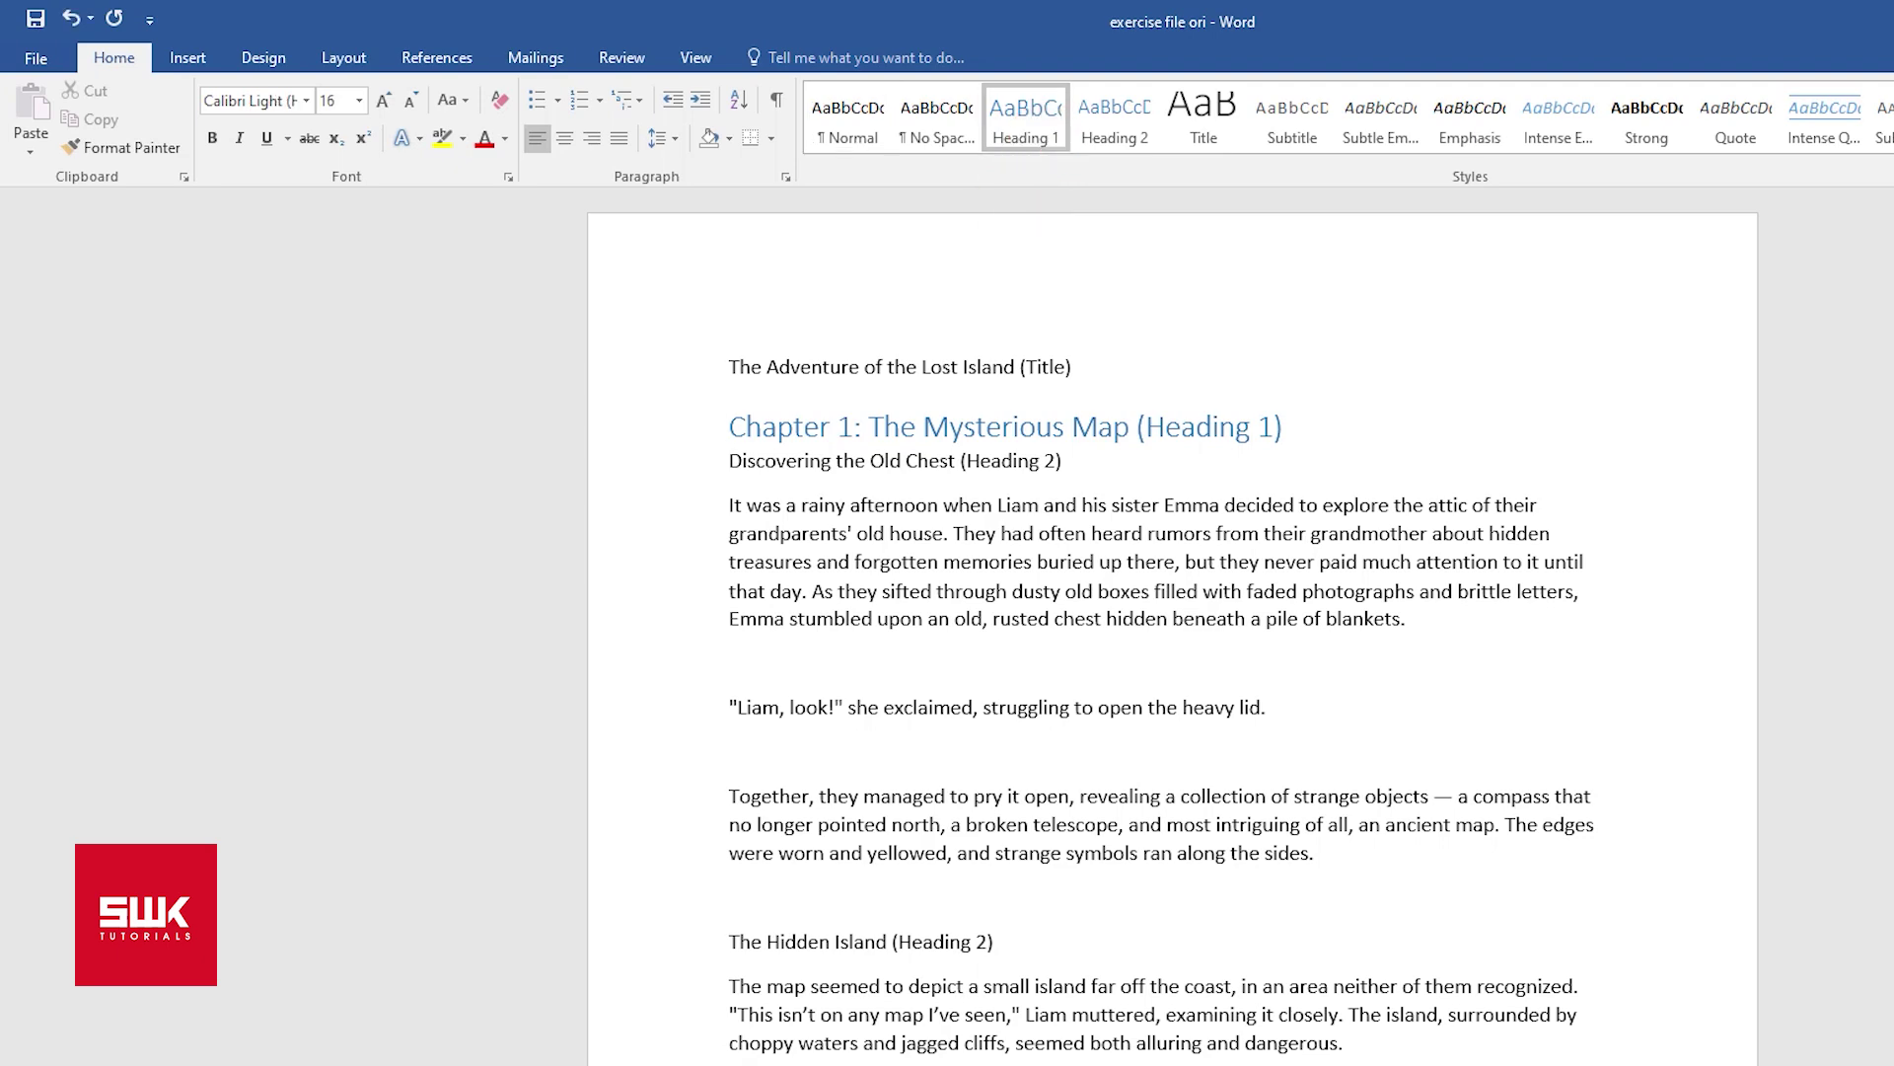
# Step: Apply Heading 1 to the Chapter 2, Chapter 3, Chapter 4 and Chapter 5 title lines
pyautogui.scroll(-8, 1172, 621)
pyautogui.click(776, 518)
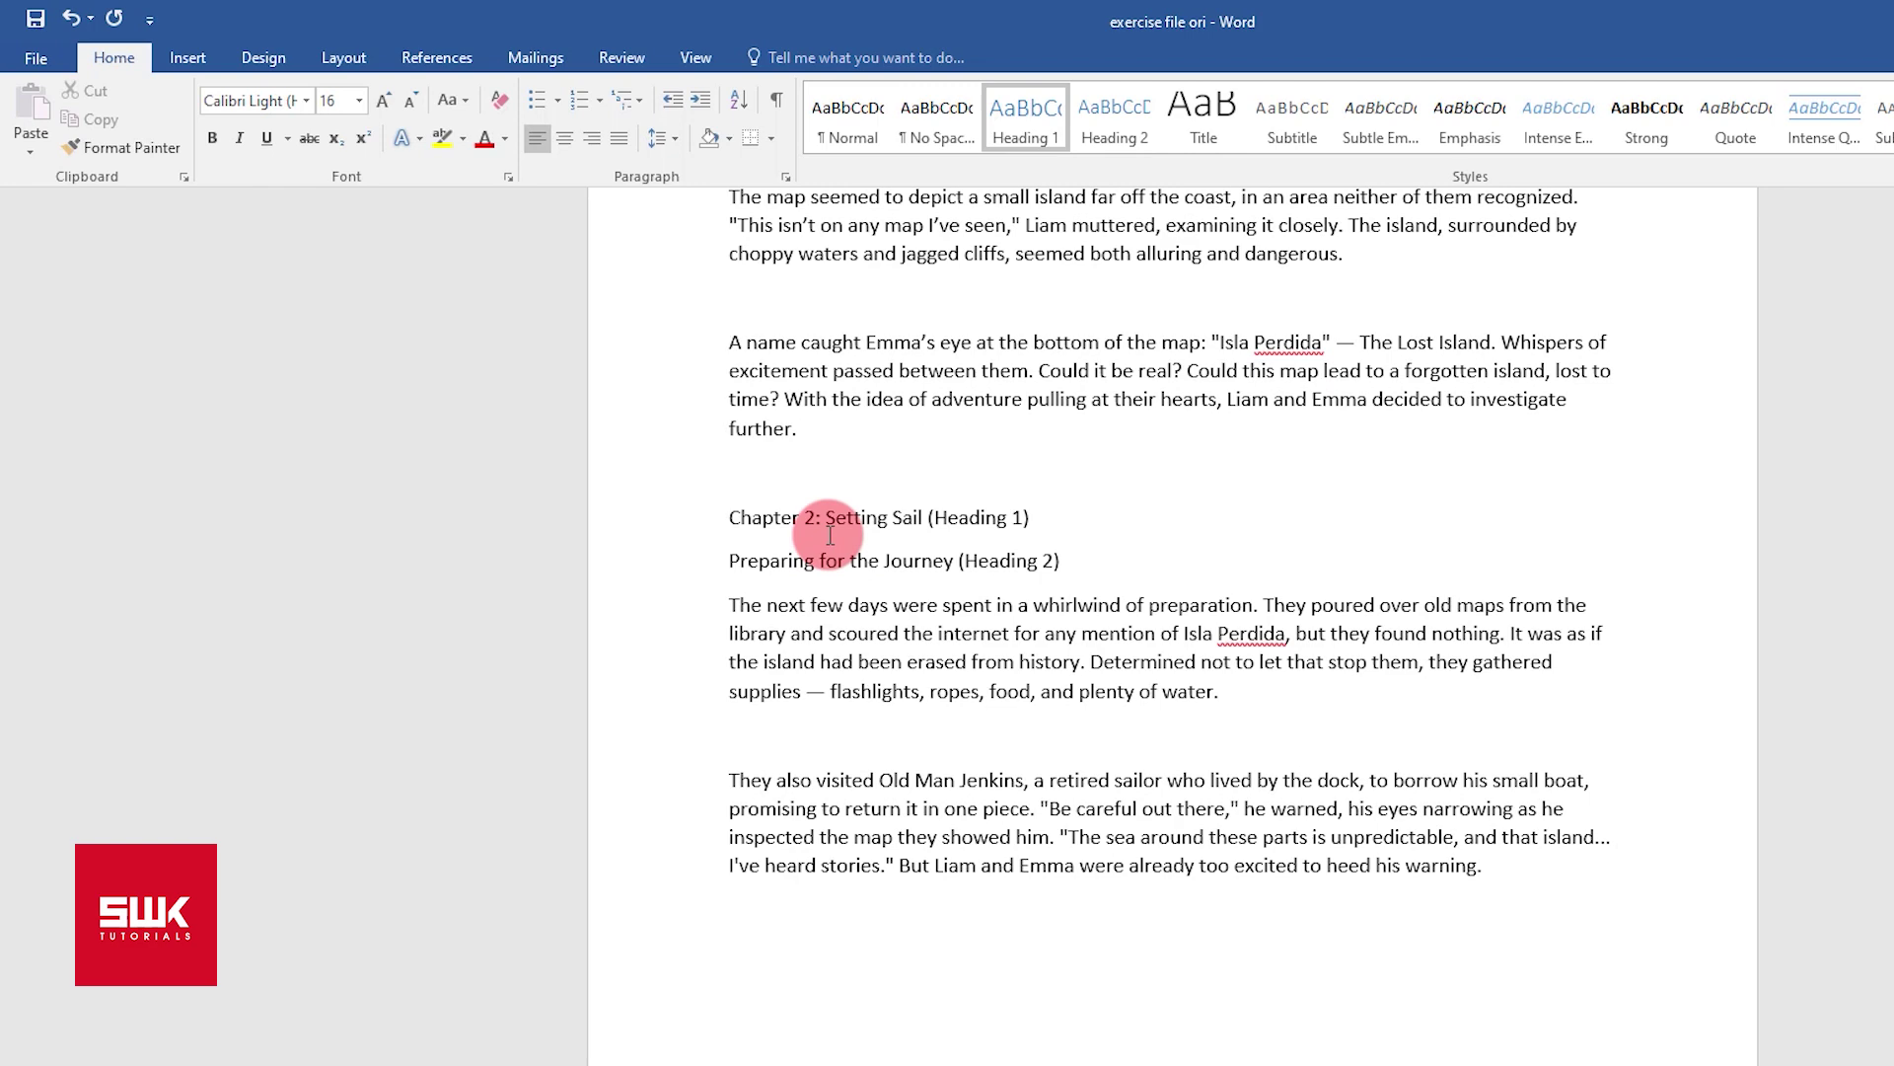
pyautogui.click(1005, 120)
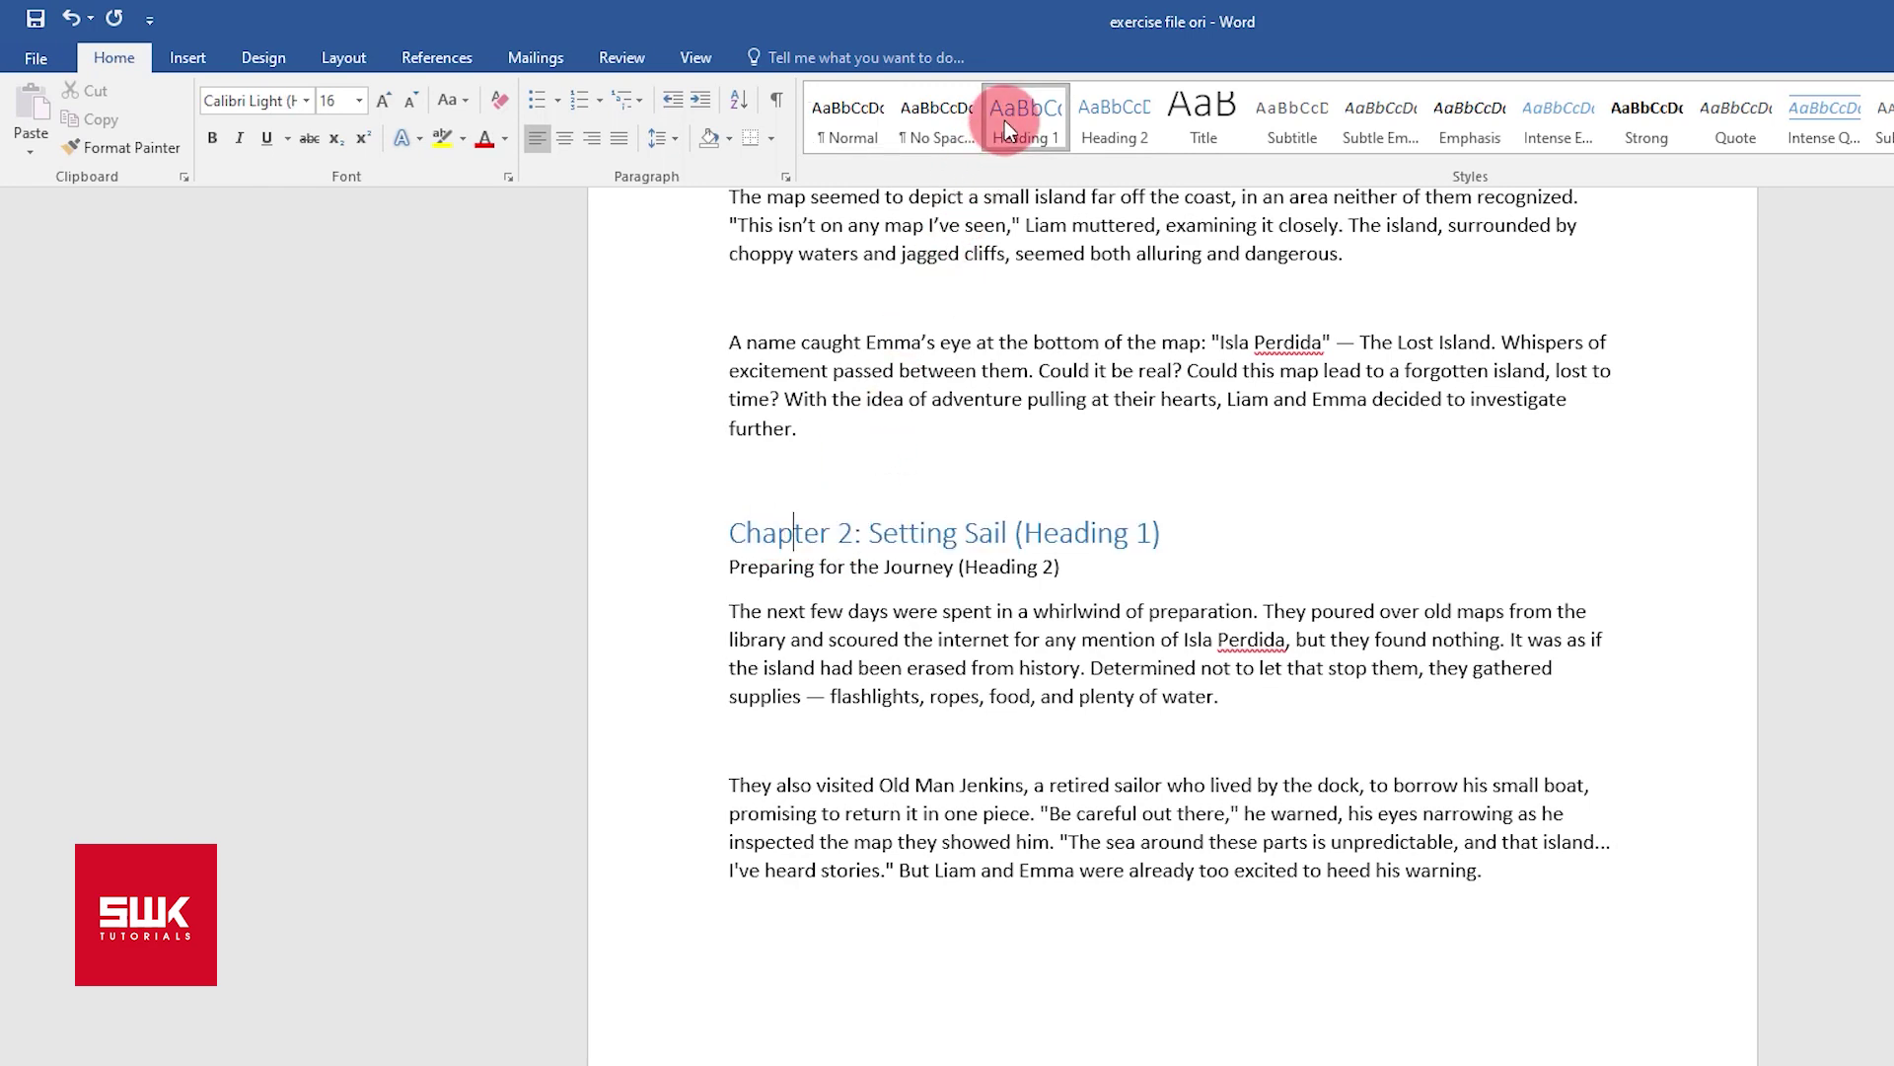
pyautogui.scroll(-8, 1172, 622)
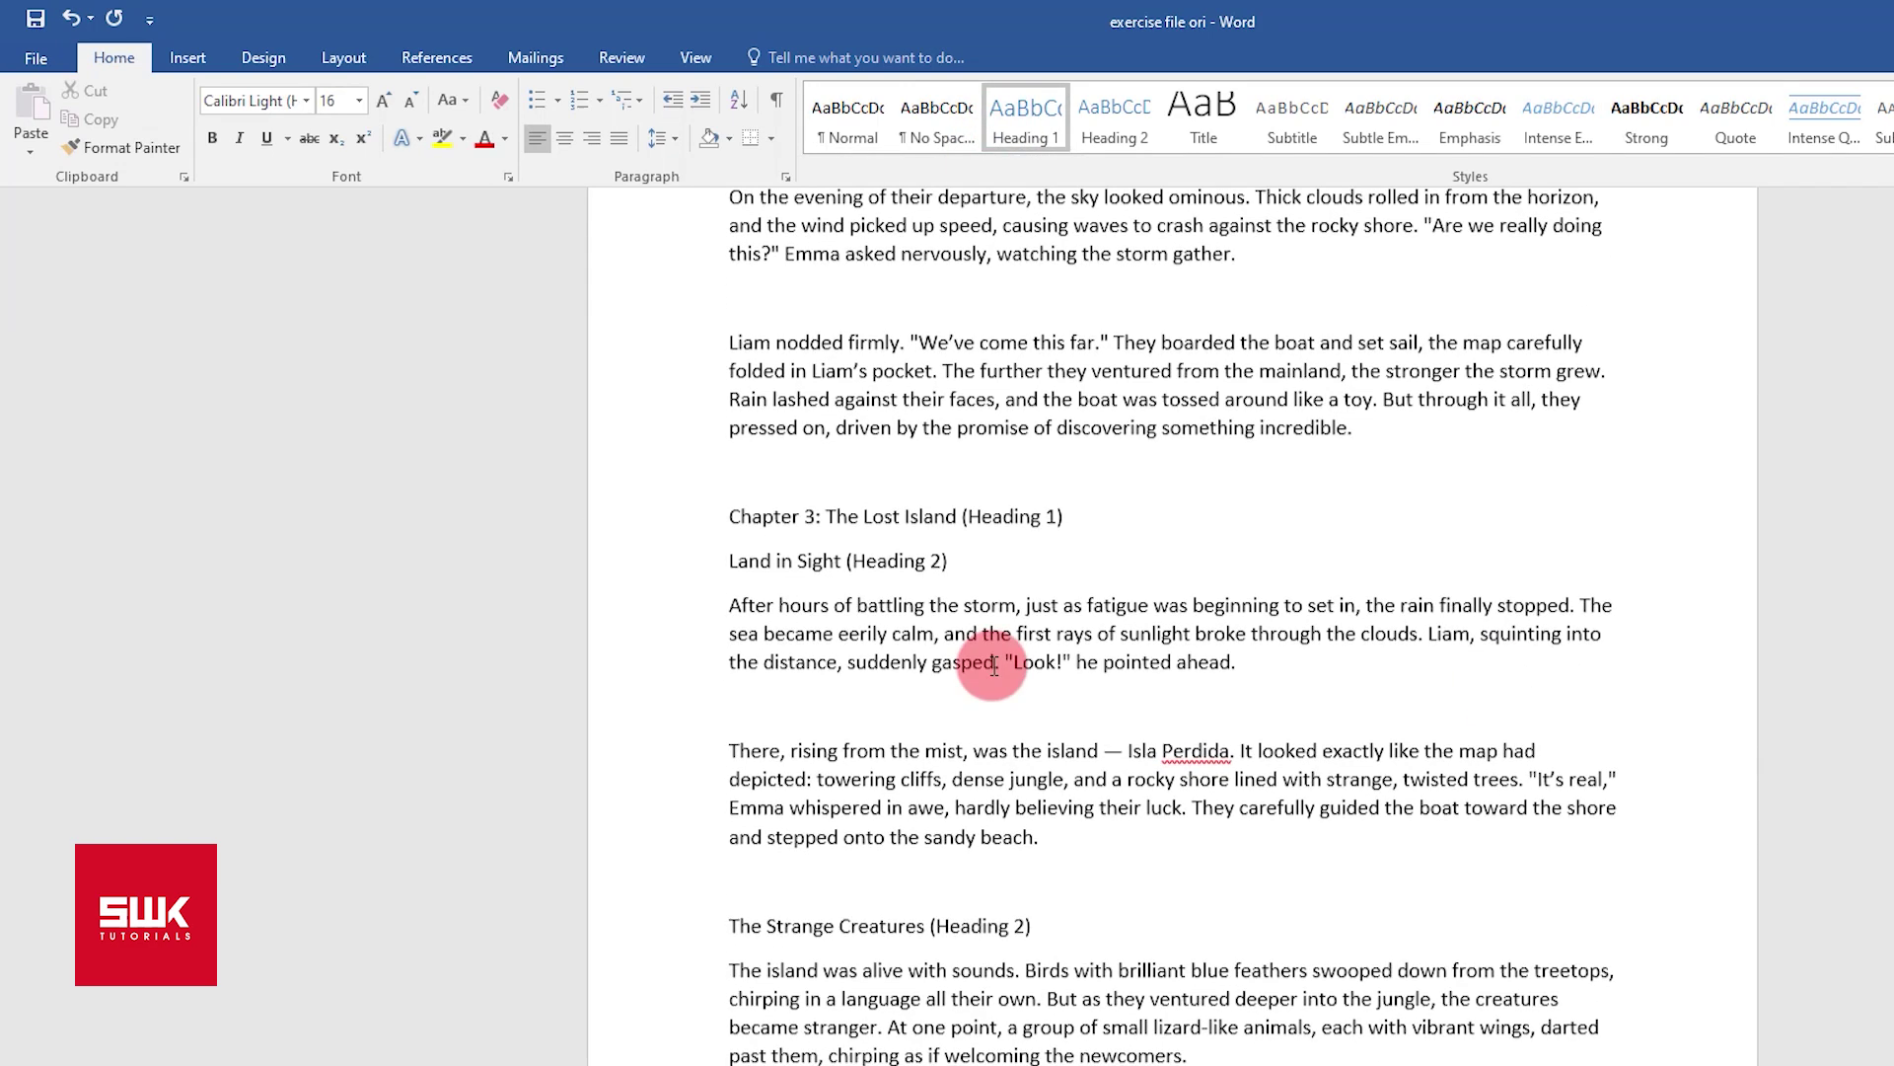
pyautogui.click(807, 508)
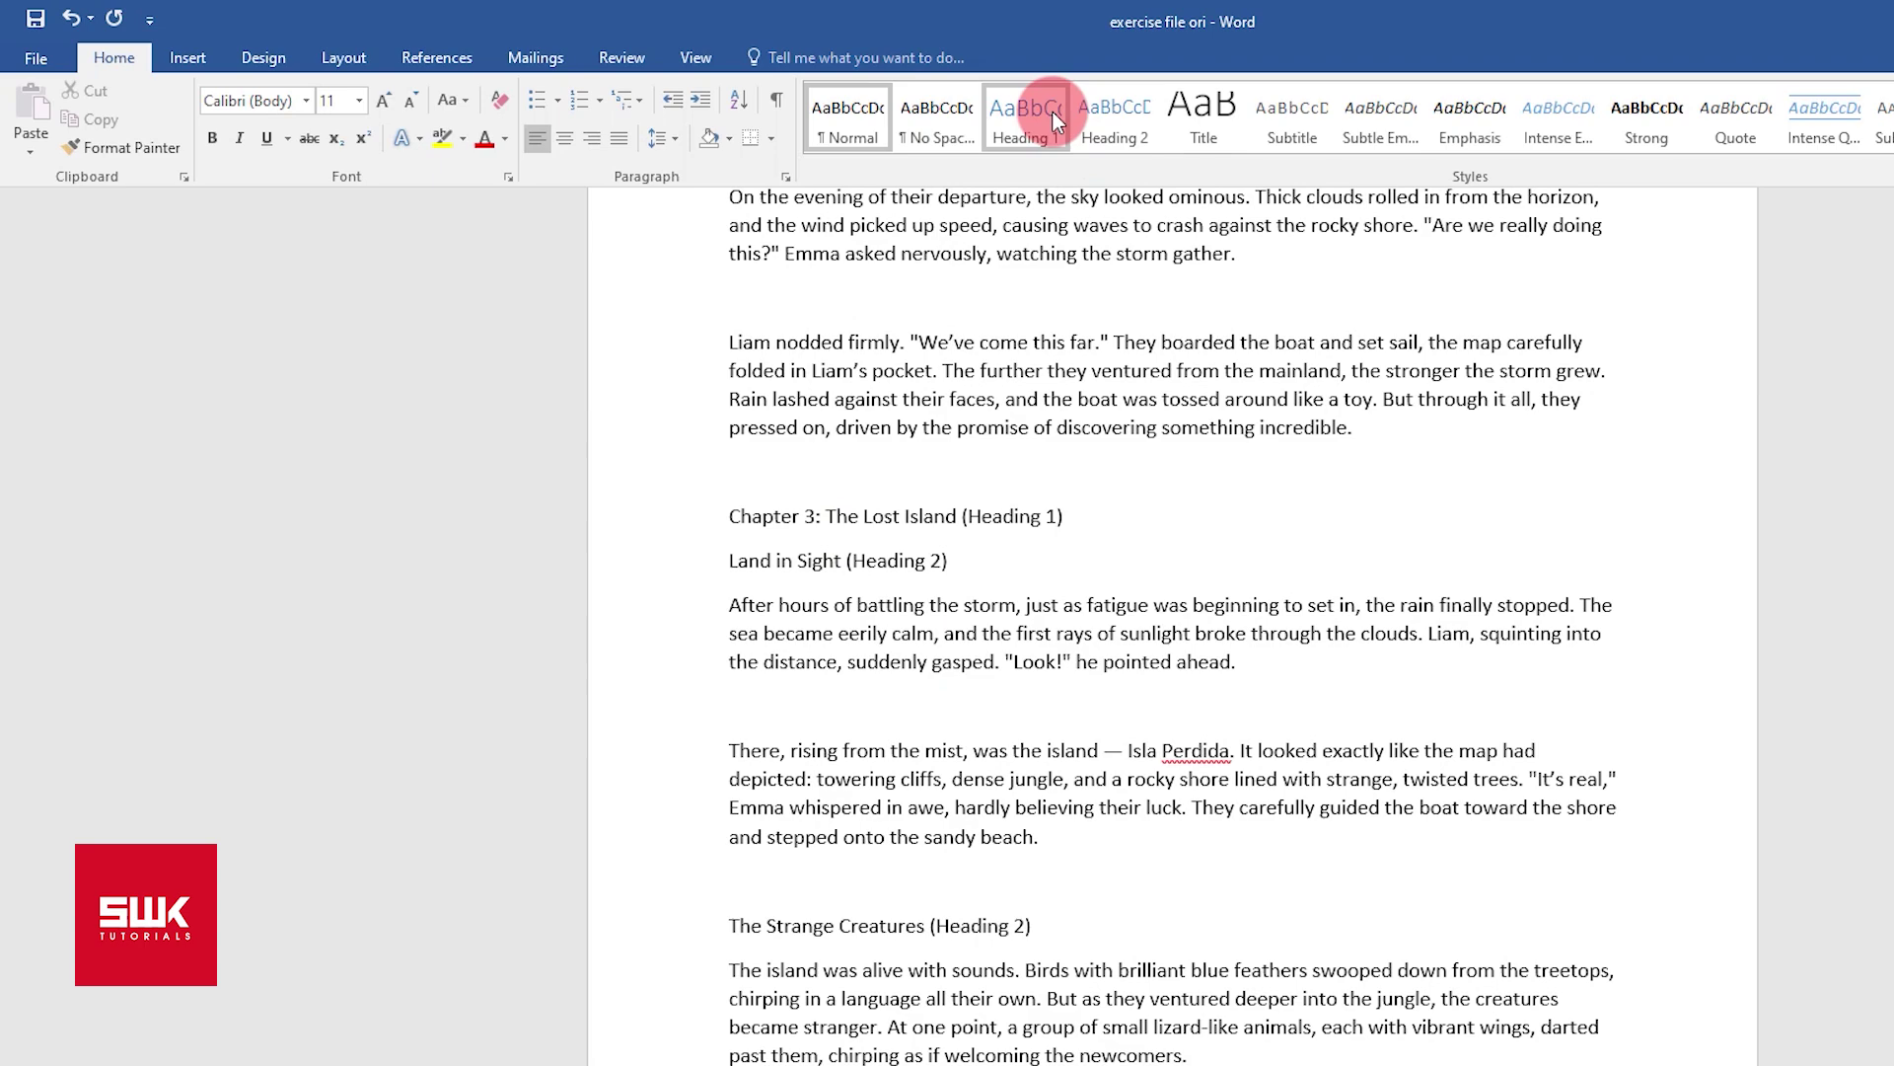
pyautogui.click(1026, 113)
pyautogui.scroll(-8, 1172, 621)
pyautogui.hotkey('ctrl', 'alt', '1')
pyautogui.scroll(-8, 1172, 622)
pyautogui.click(831, 731)
pyautogui.click(1026, 118)
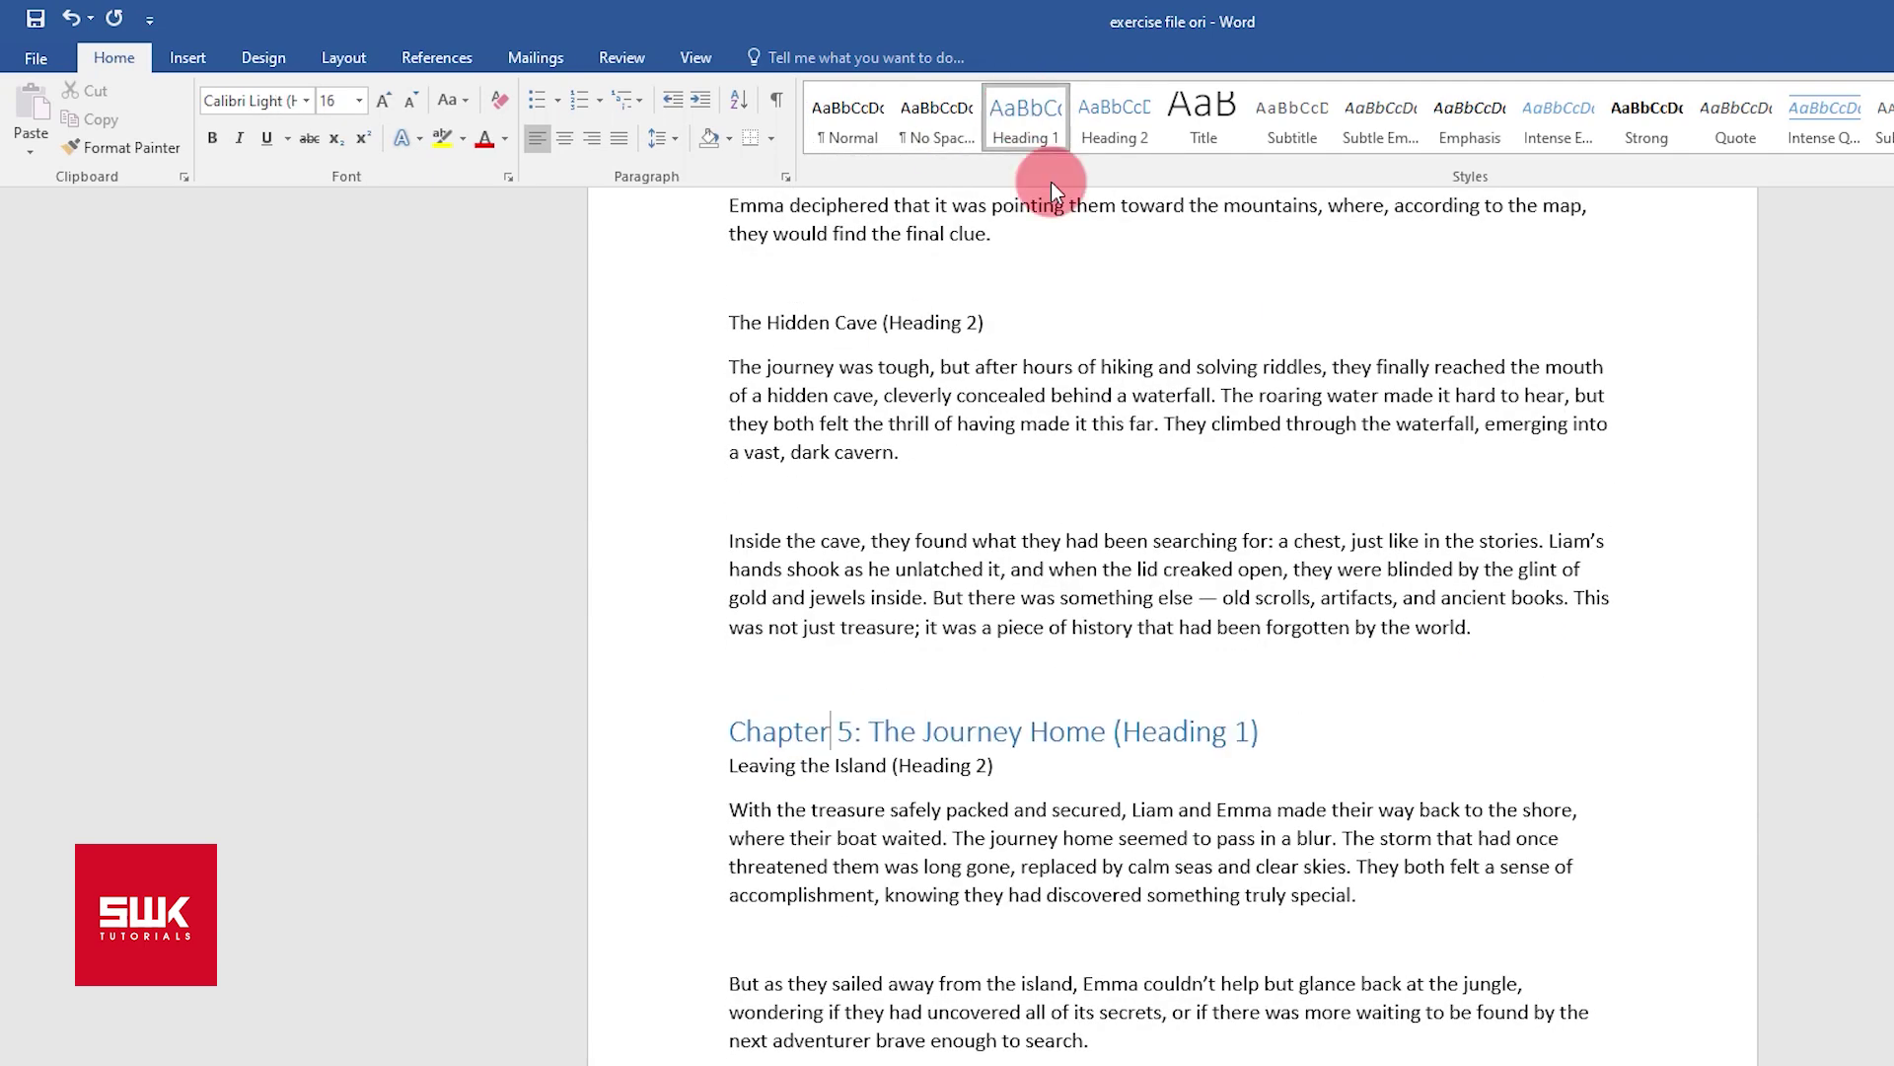
pyautogui.scroll(20, 1172, 622)
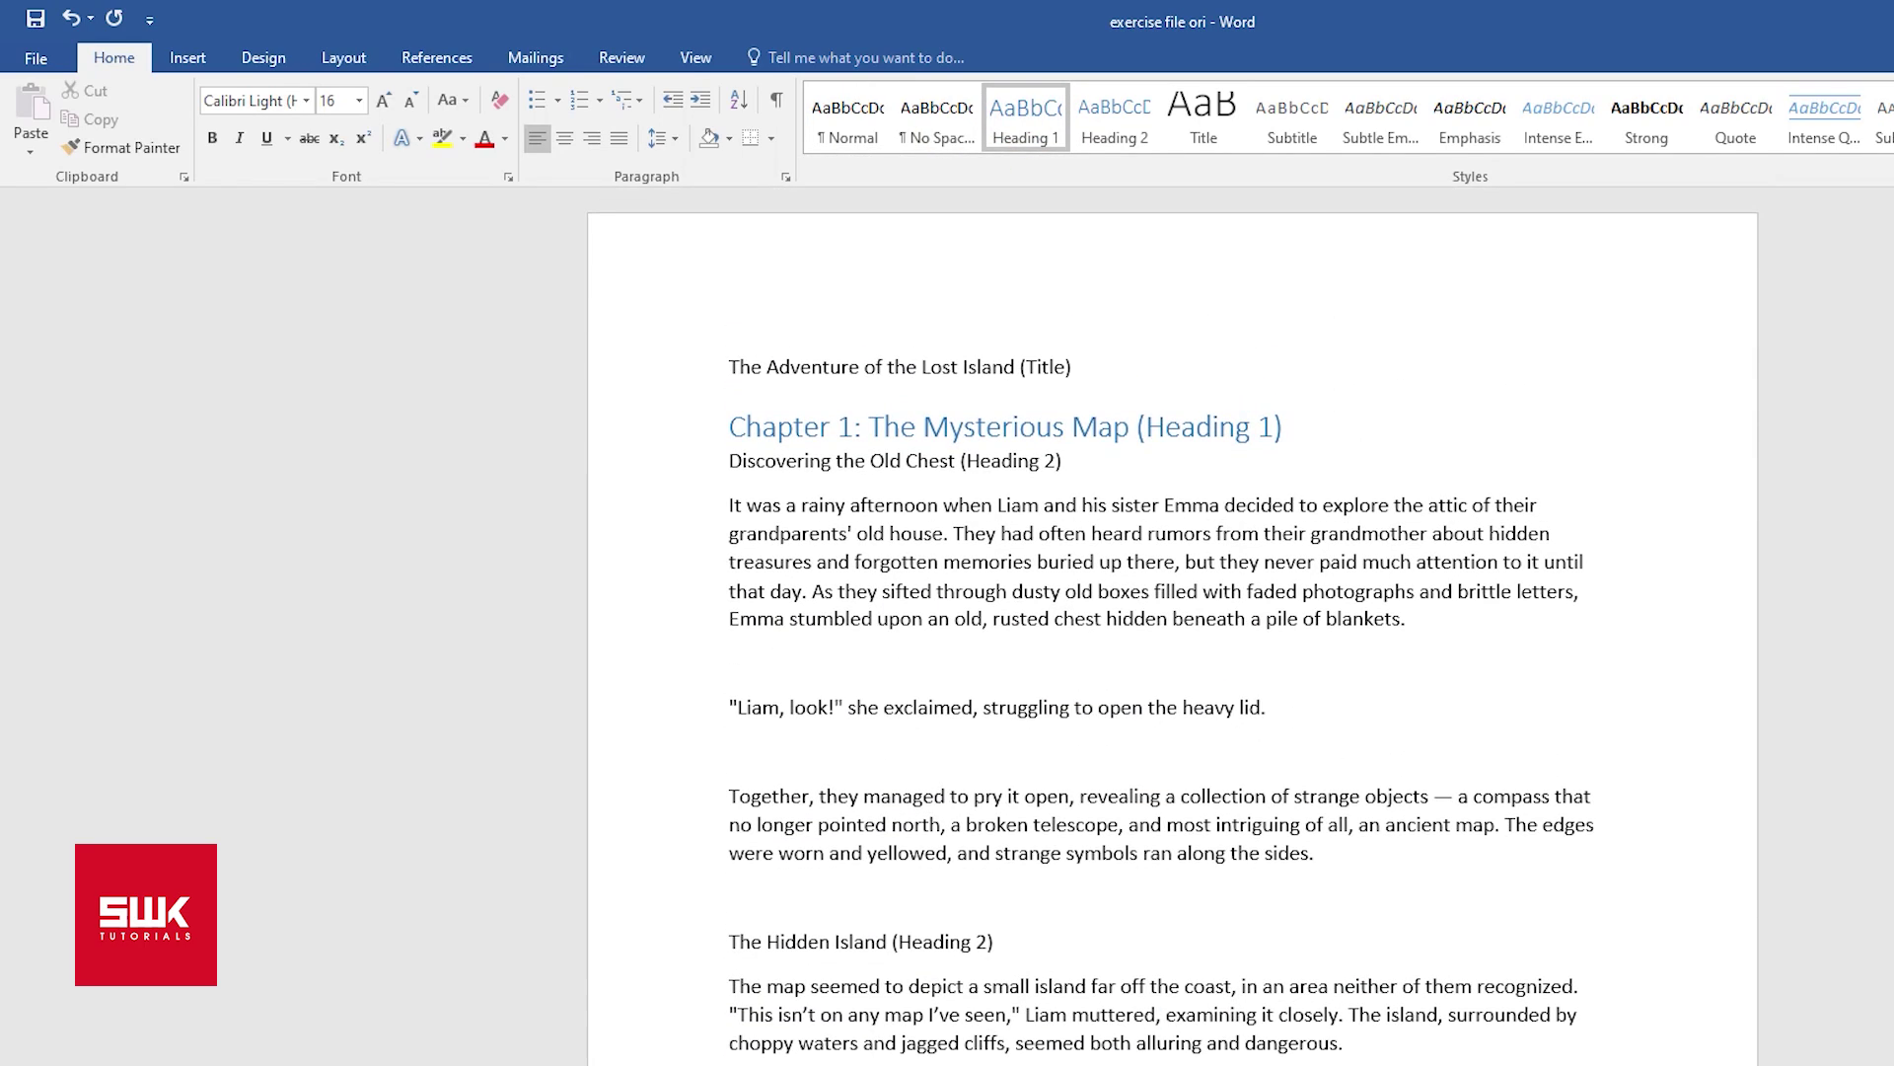
# Step: Insert Automatic Table 1 from References > Table of Contents on a new line below the story title
pyautogui.click(1110, 308)
pyautogui.click(1129, 368)
pyautogui.press('Return')
pyautogui.press('Return')
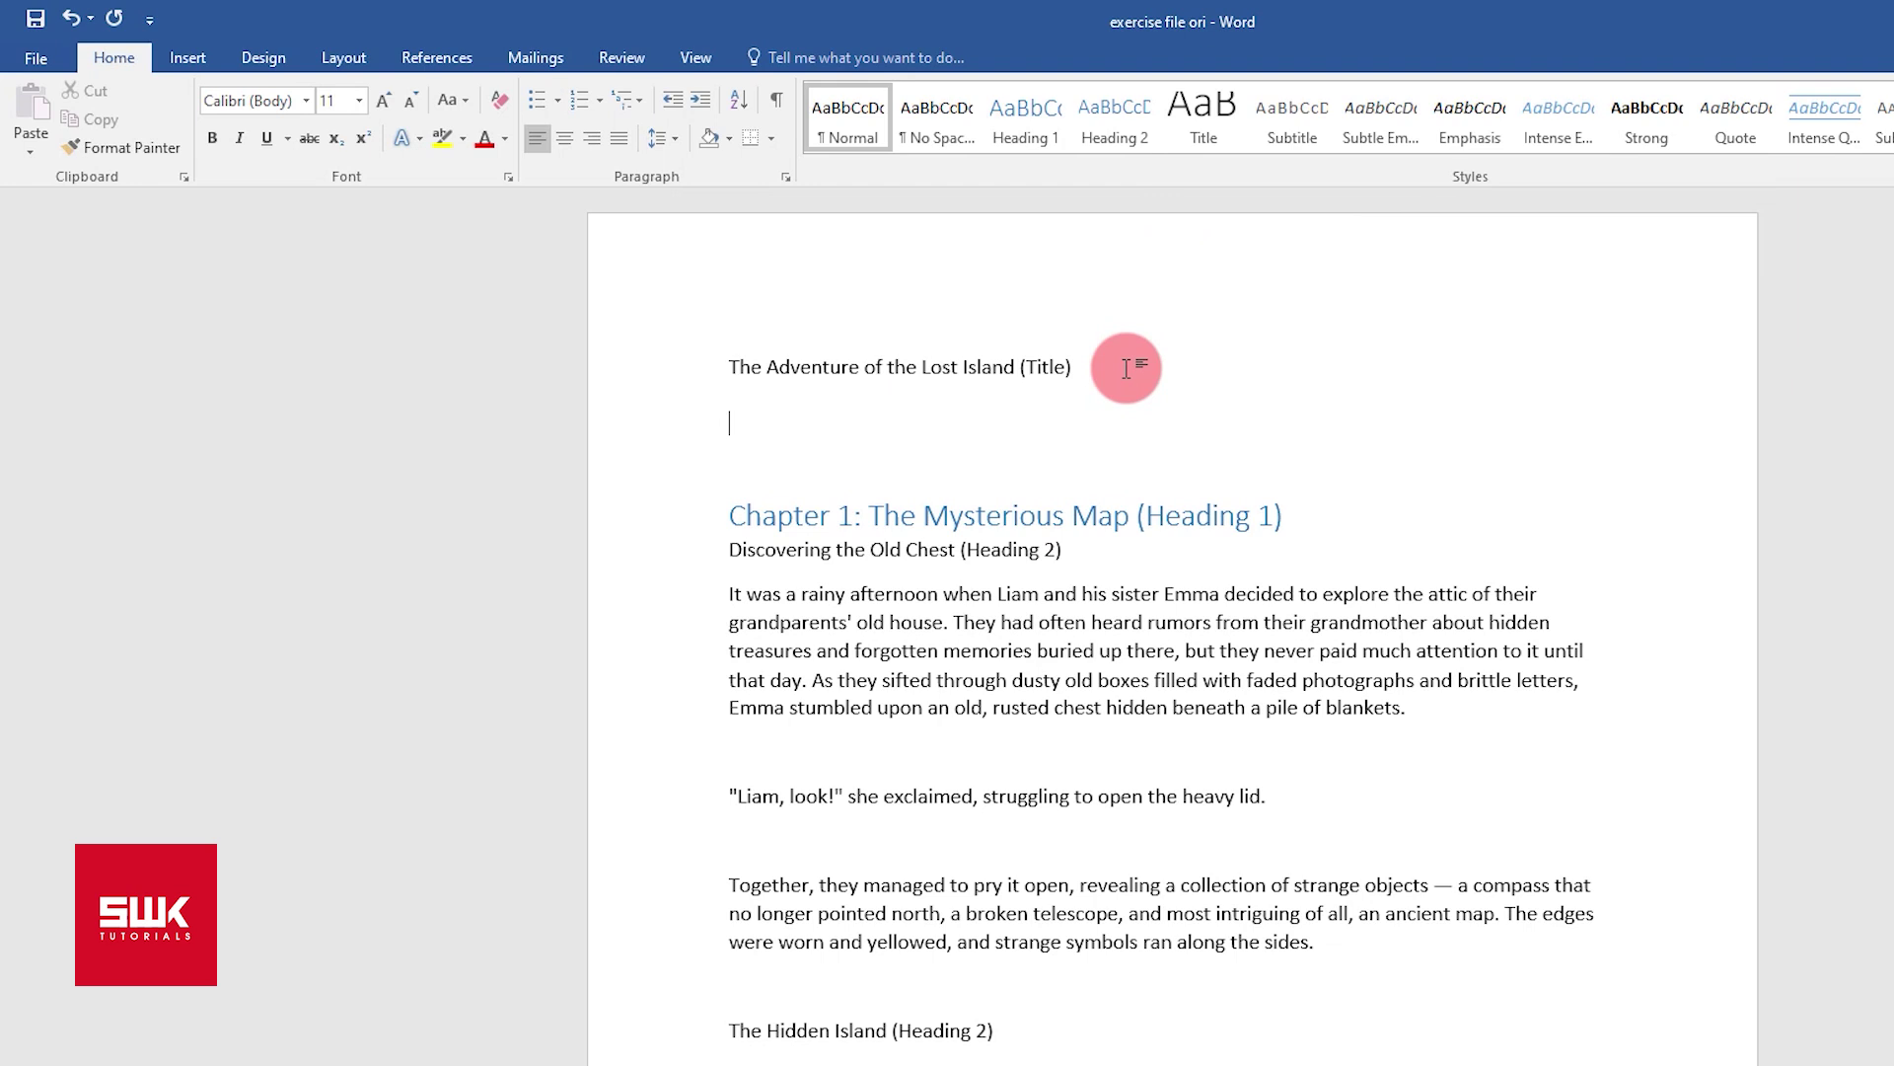
pyautogui.click(410, 56)
pyautogui.click(63, 157)
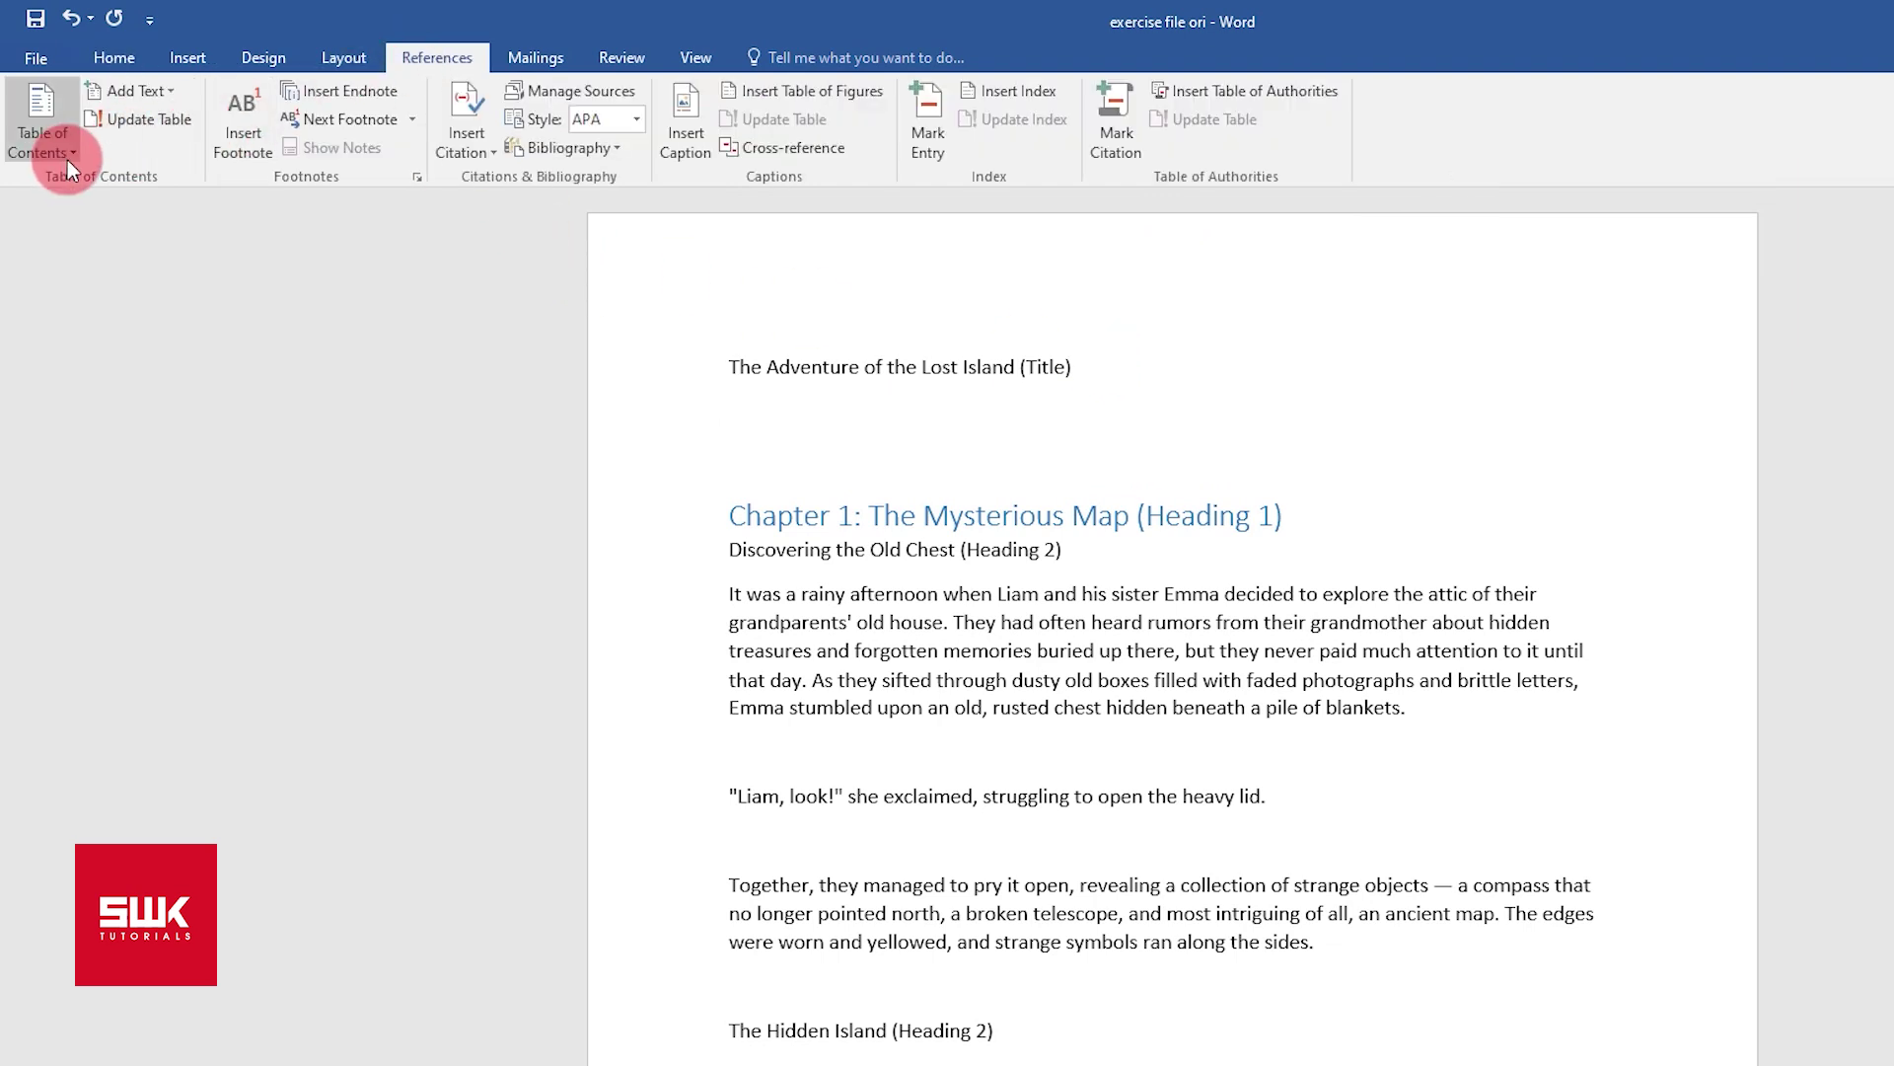
pyautogui.click(67, 160)
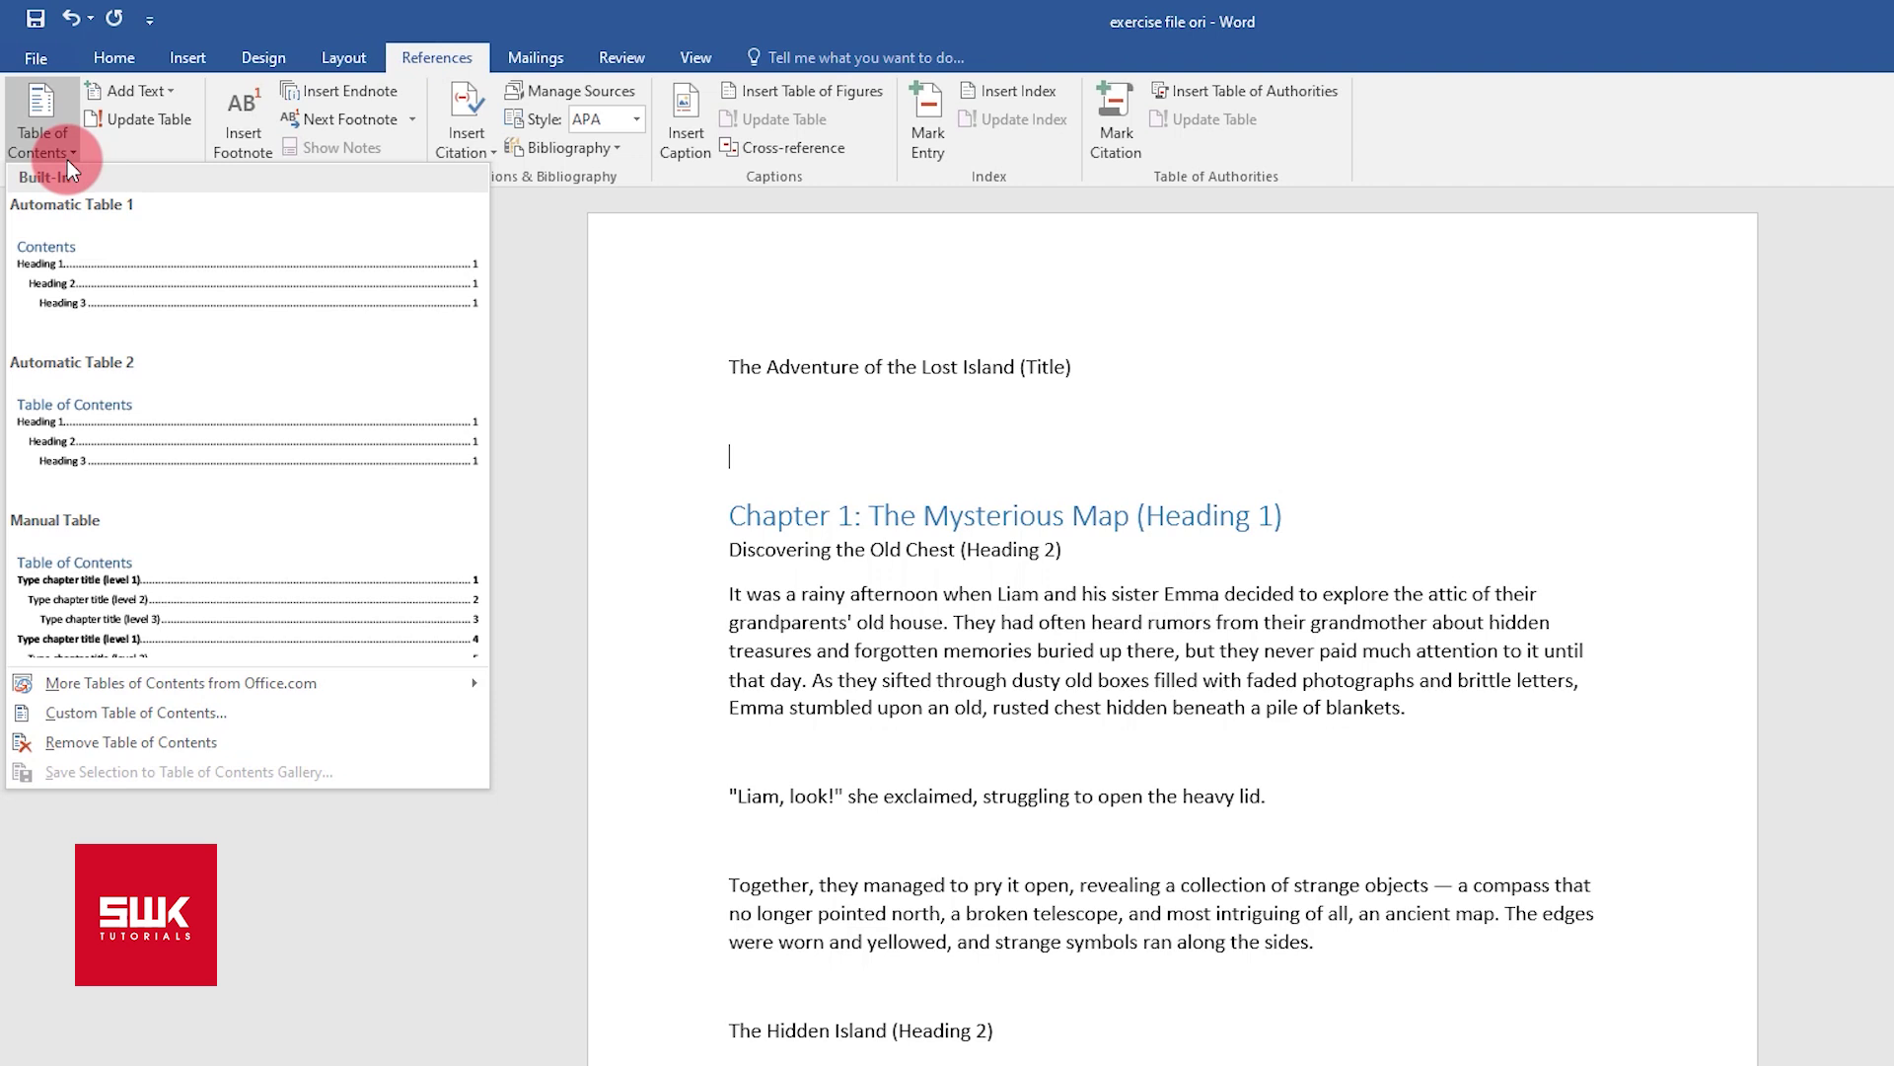
pyautogui.click(81, 304)
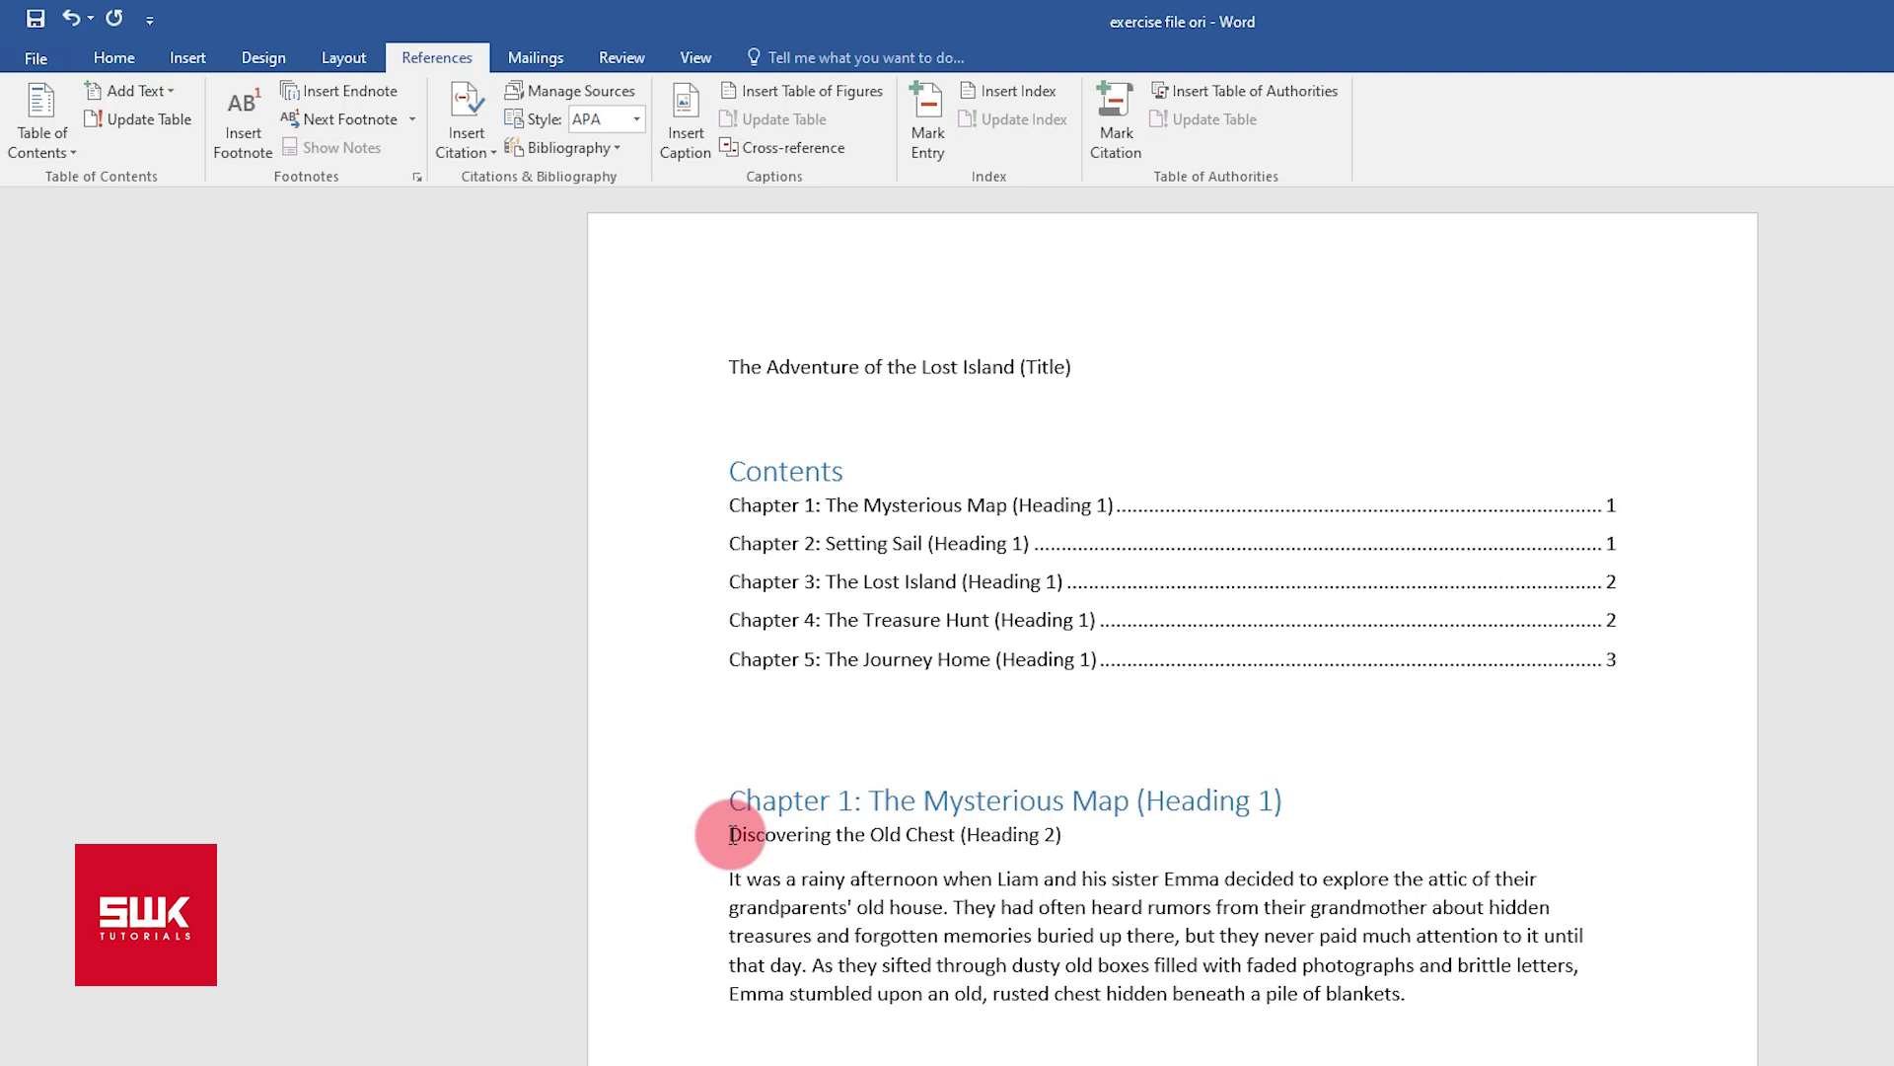
# Step: Apply Heading 2 to Discovering the Old Chest, The Hidden Island, Preparing for the Journey and the next subheading
pyautogui.click(114, 57)
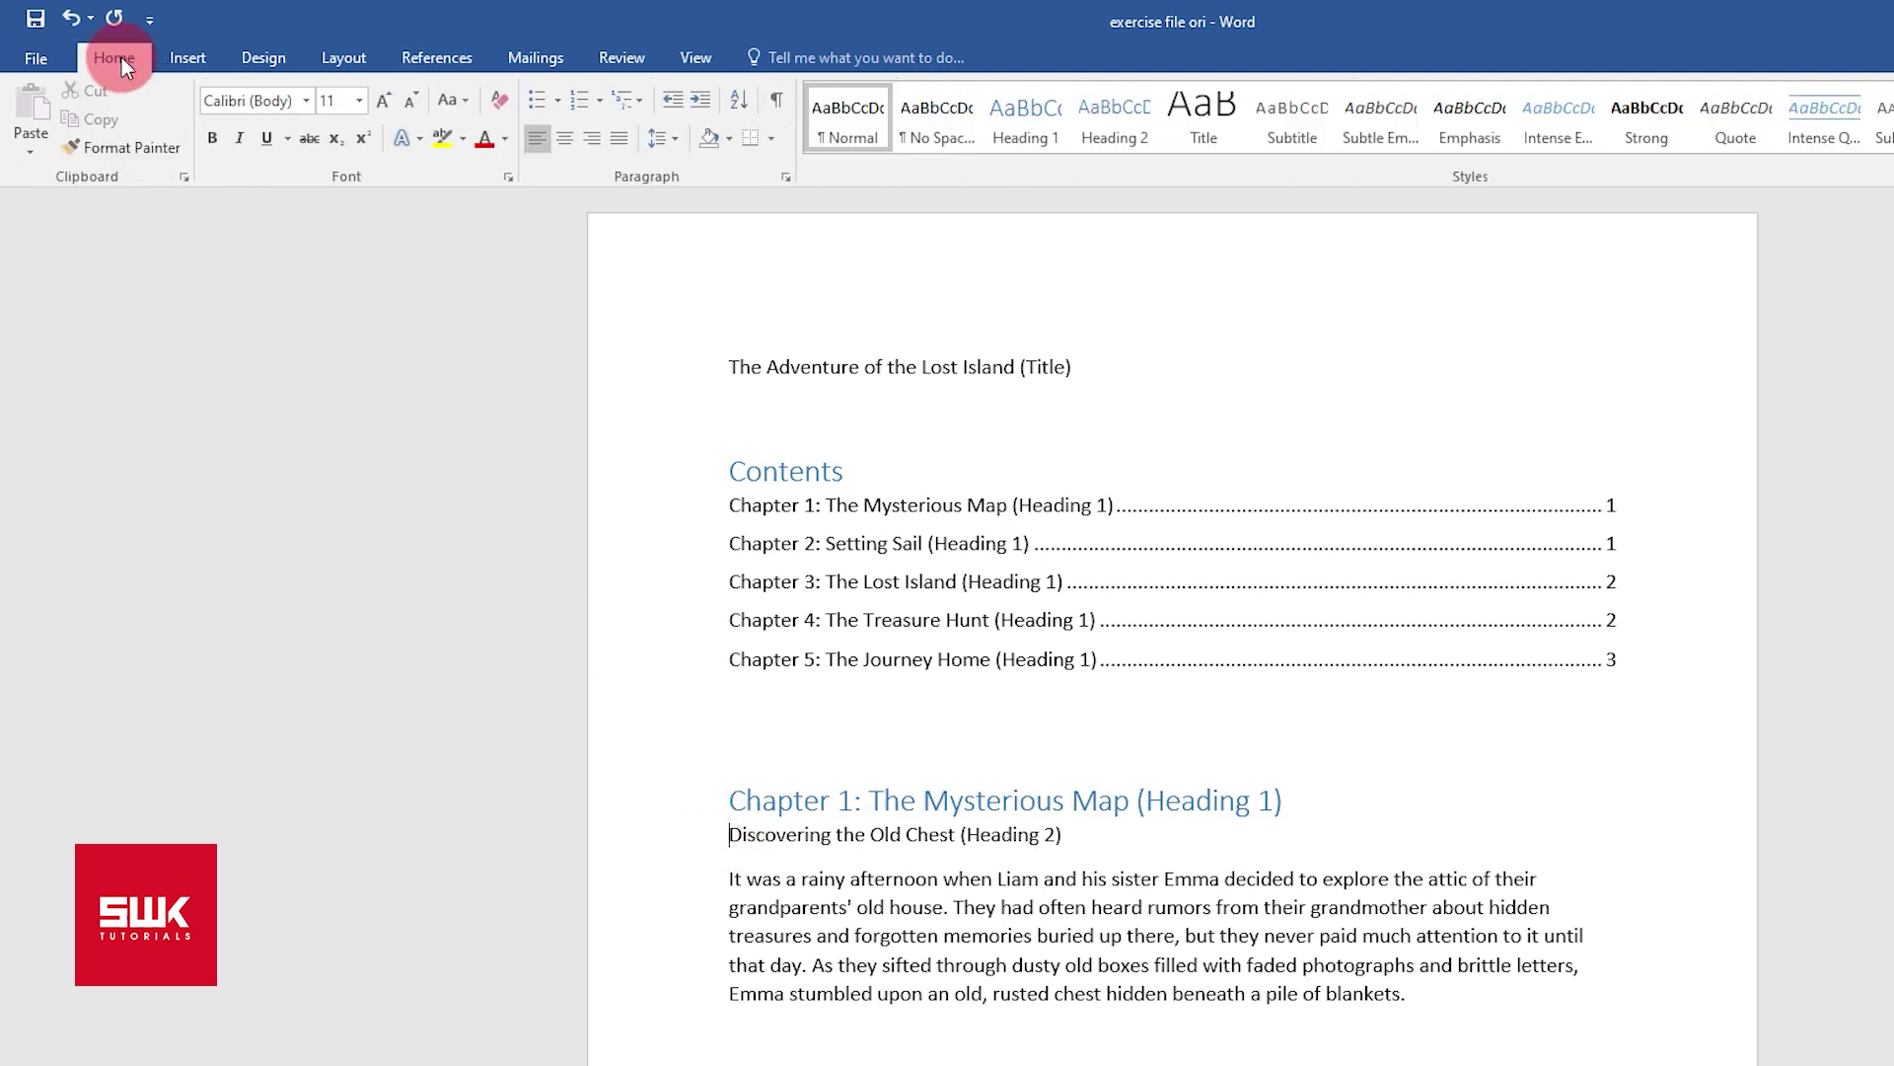
pyautogui.click(1115, 139)
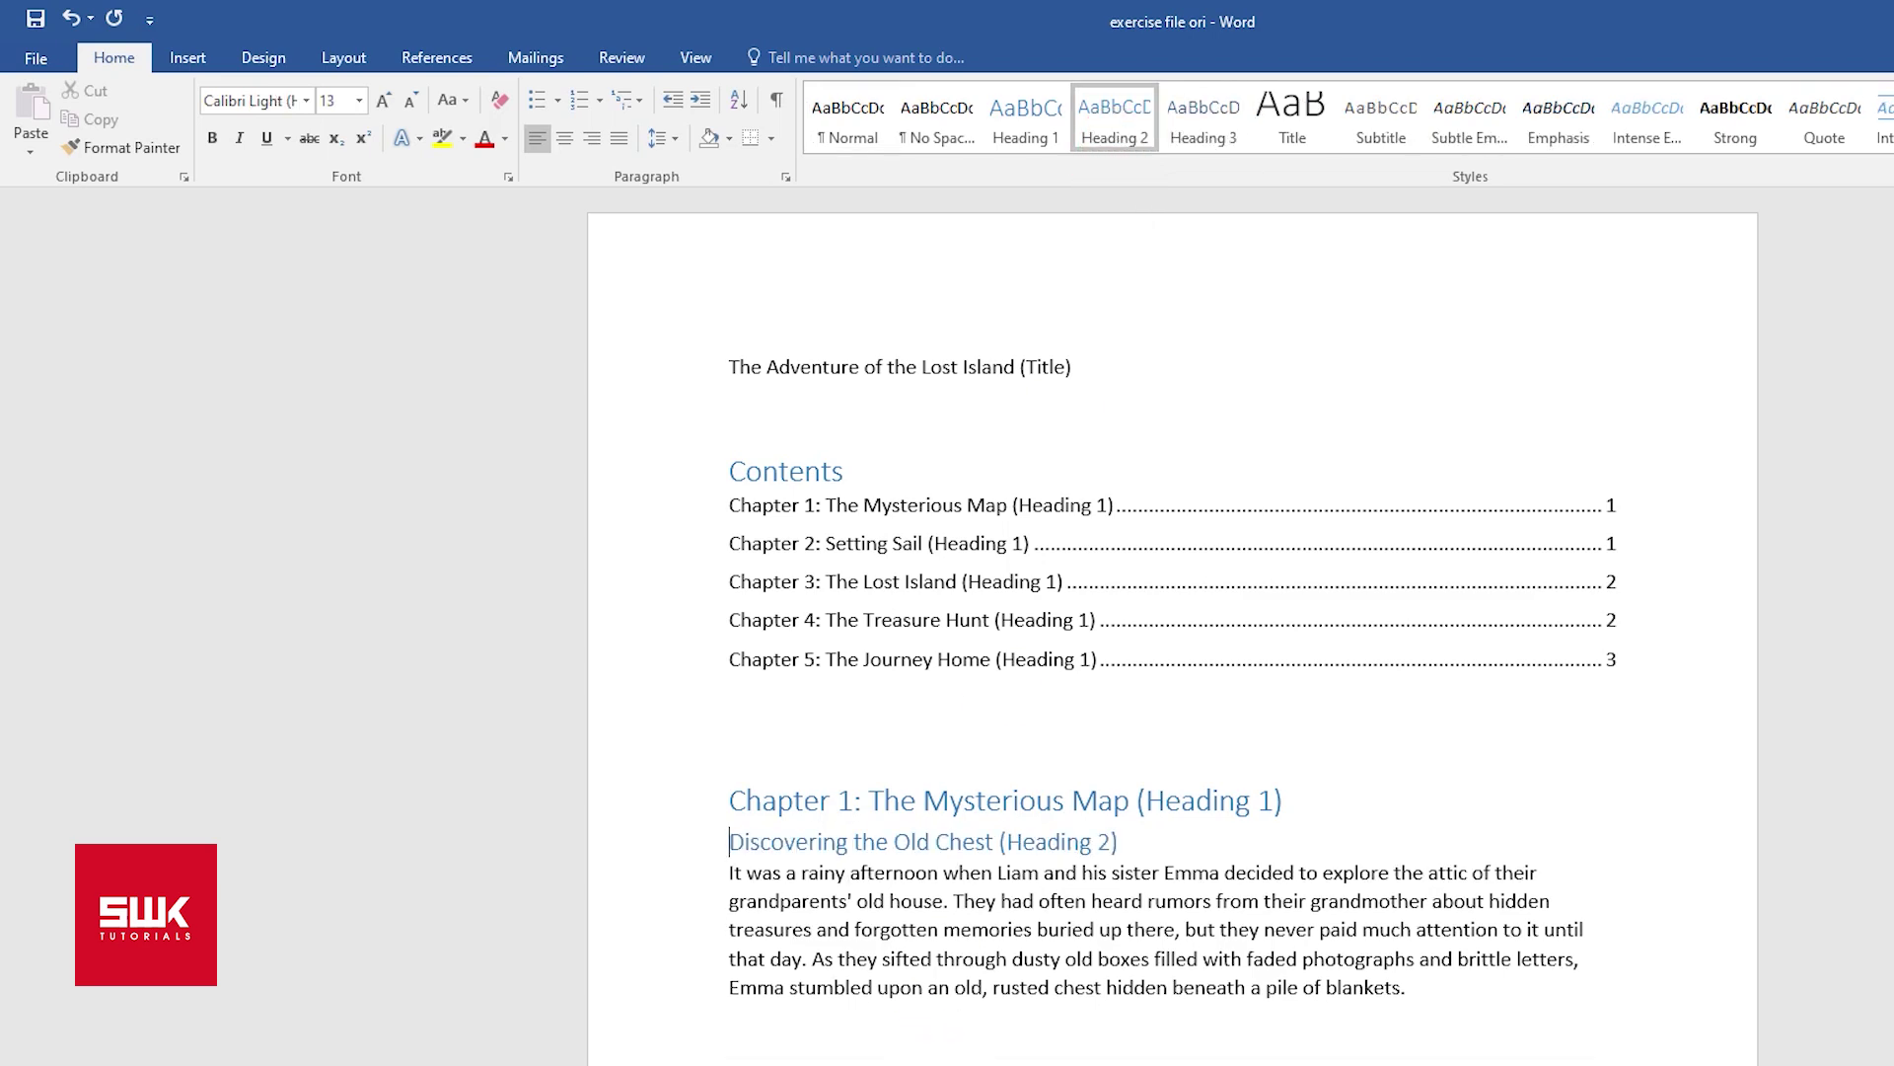
pyautogui.scroll(-5, 1170, 642)
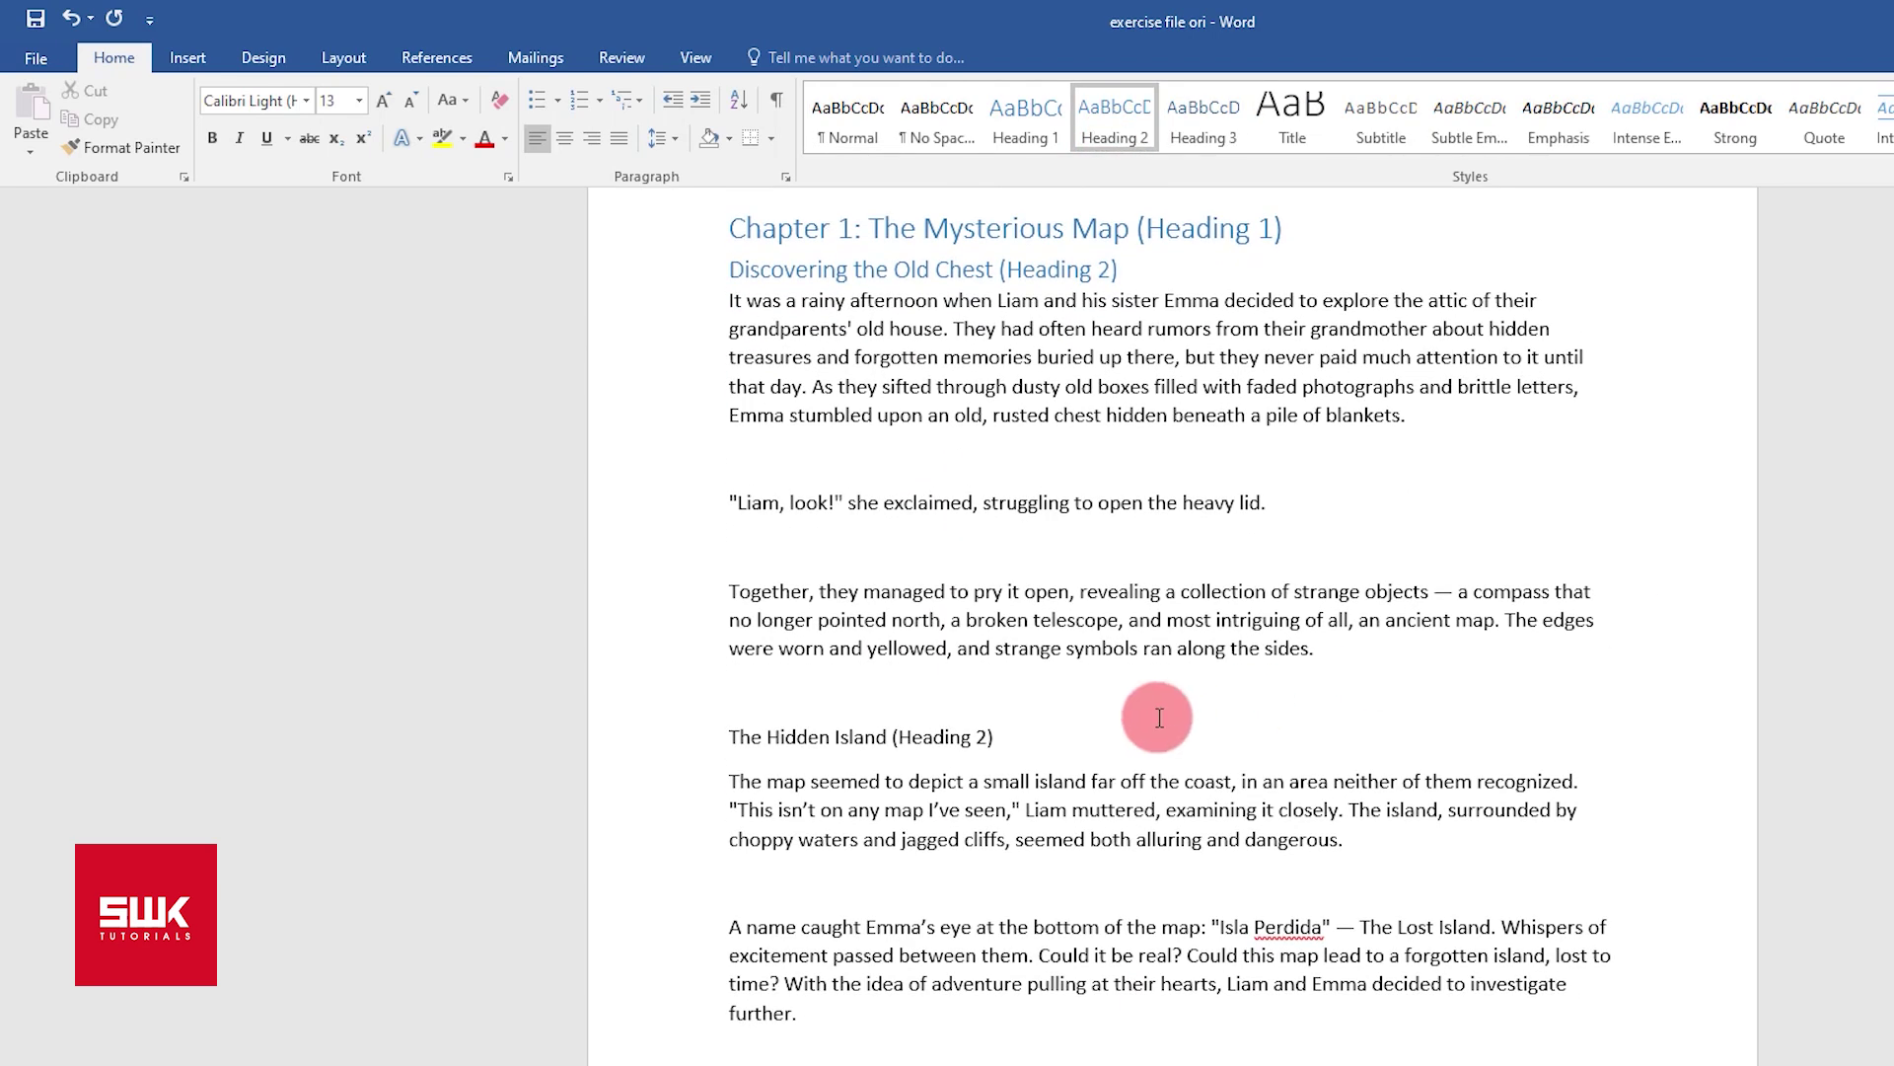
pyautogui.click(737, 739)
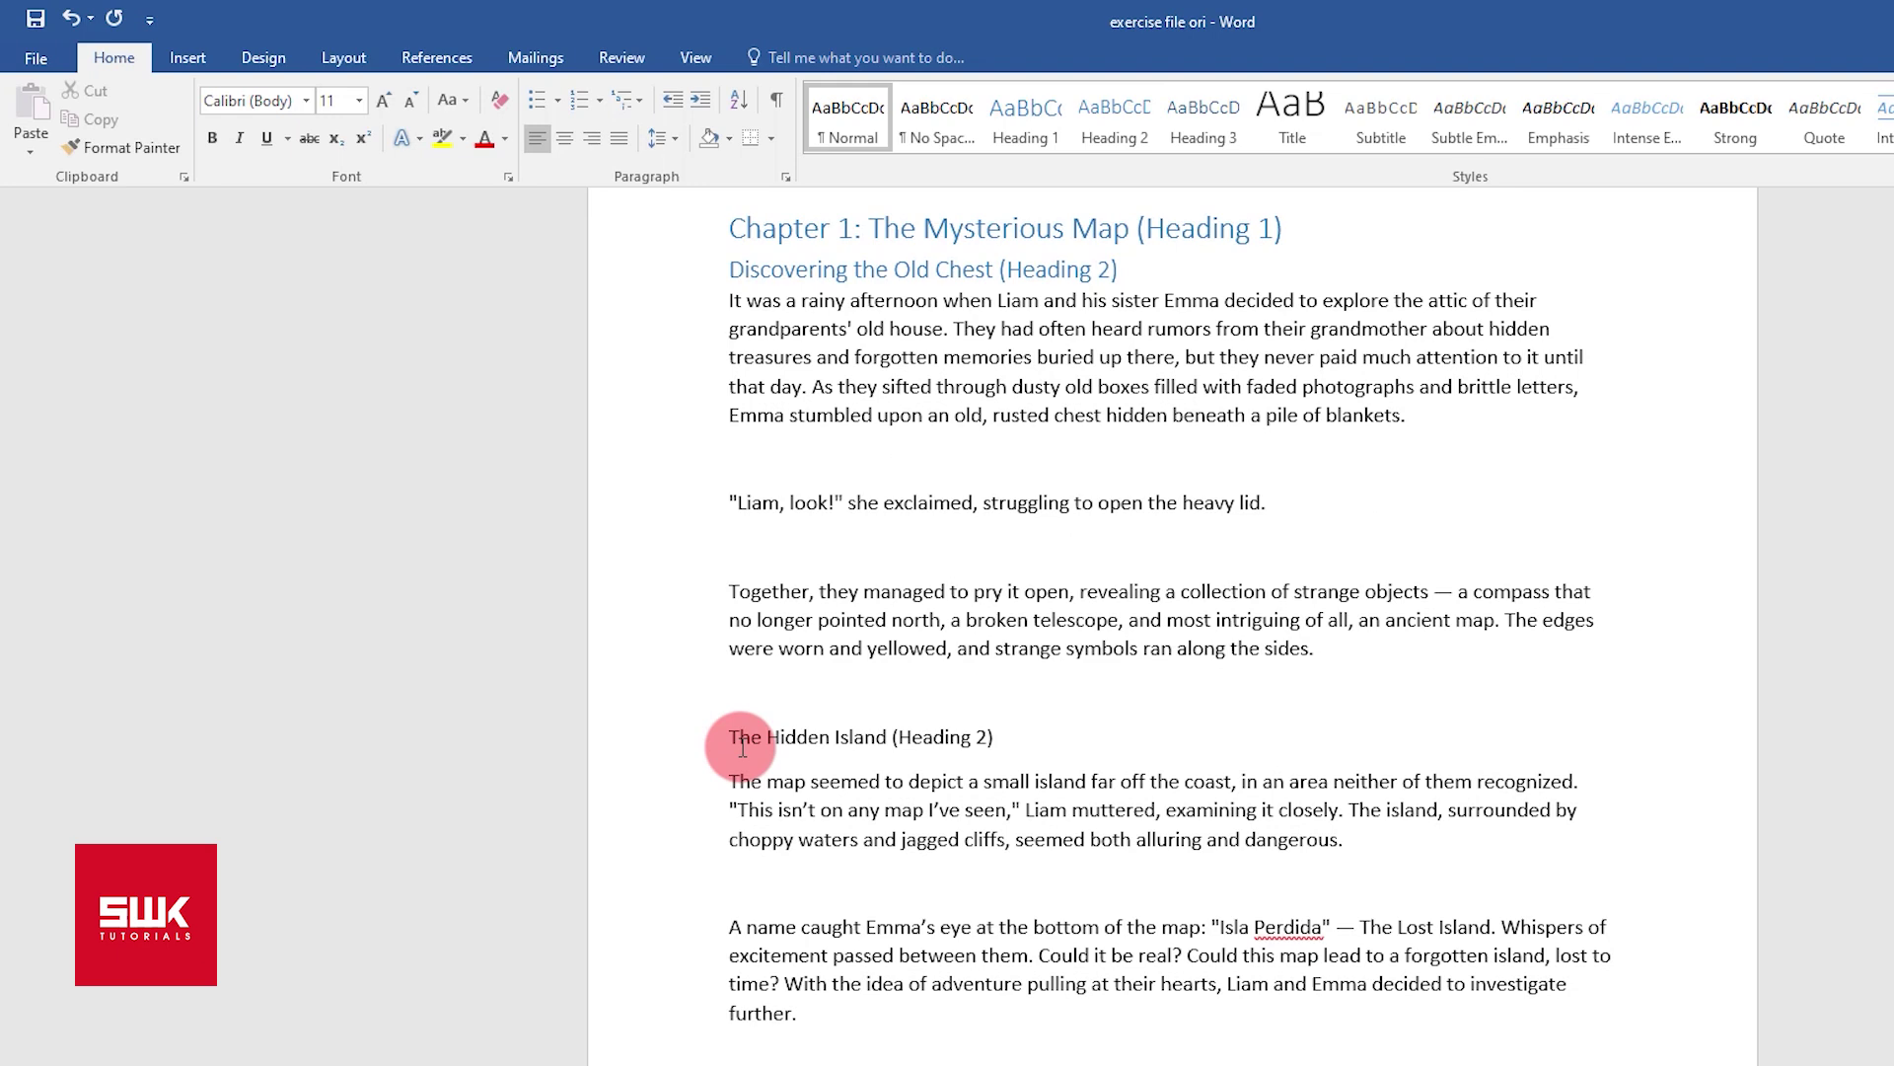
pyautogui.click(1105, 136)
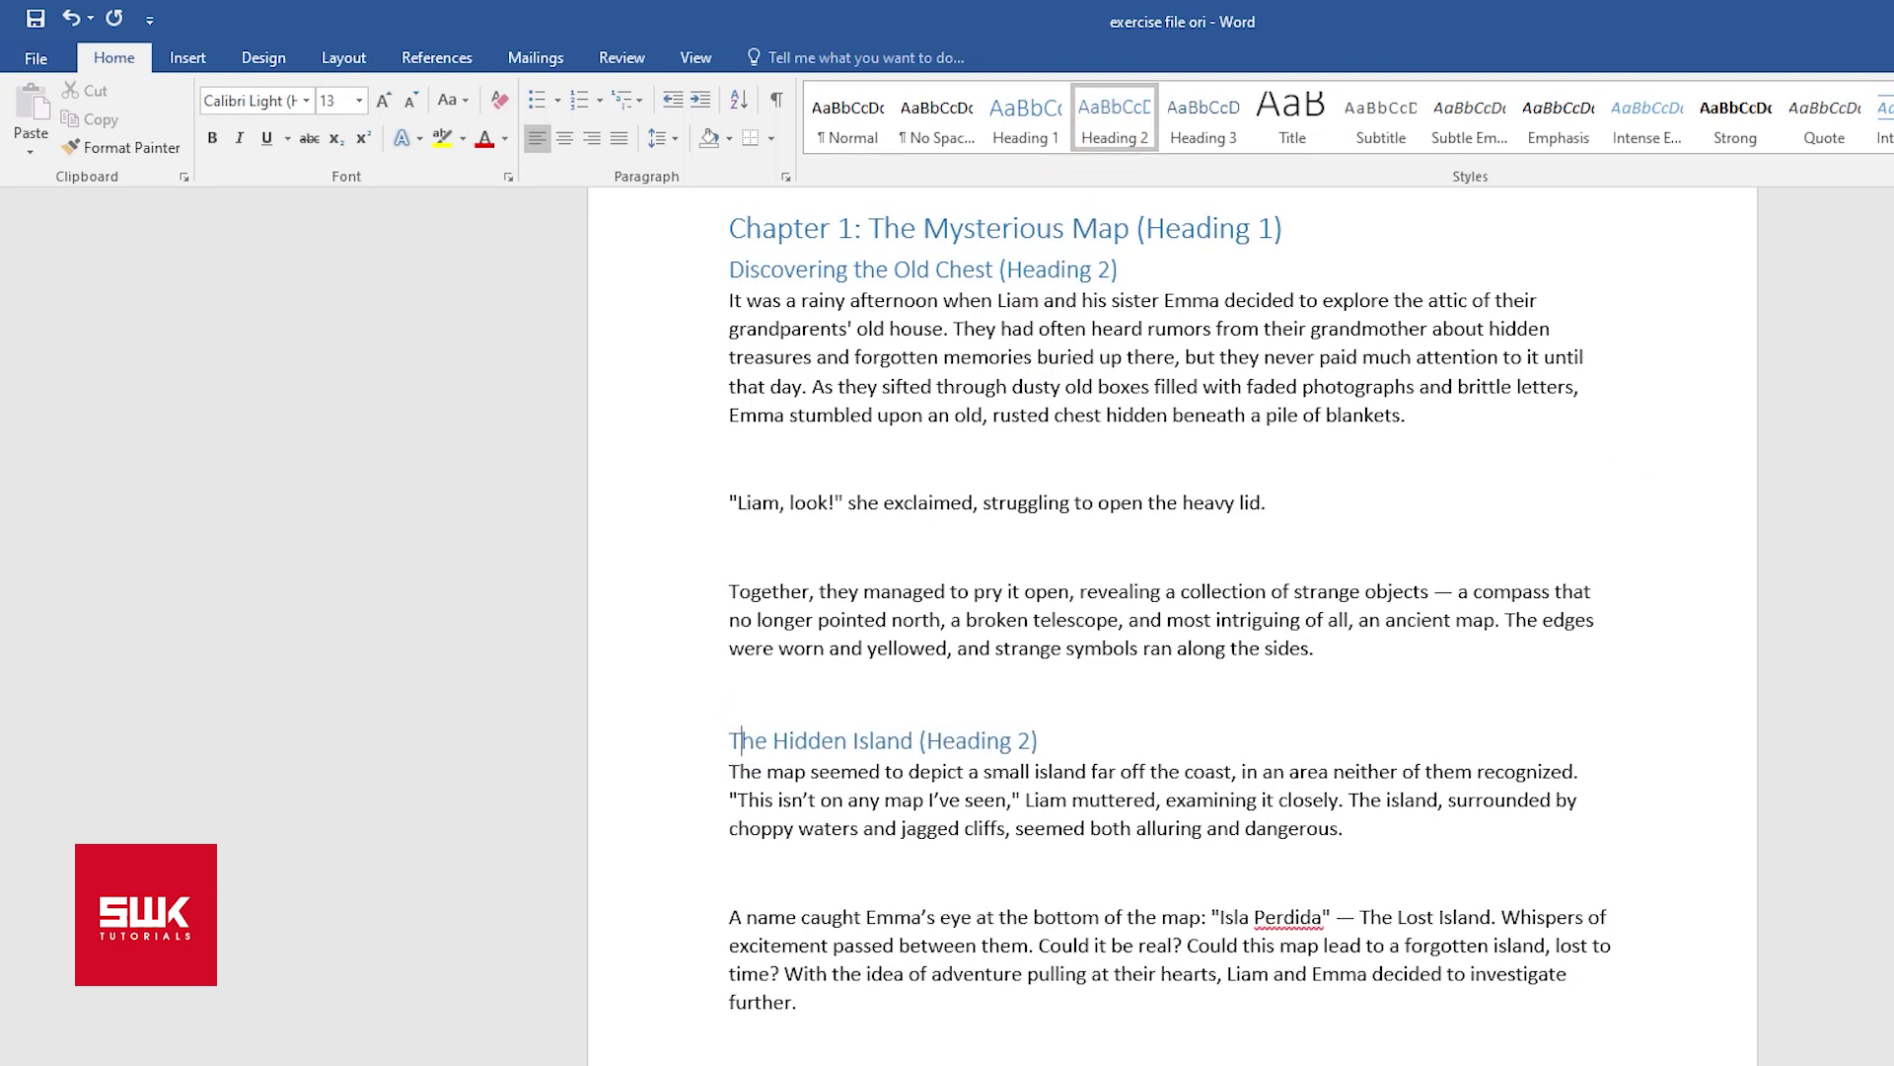
pyautogui.scroll(-9, 816, 477)
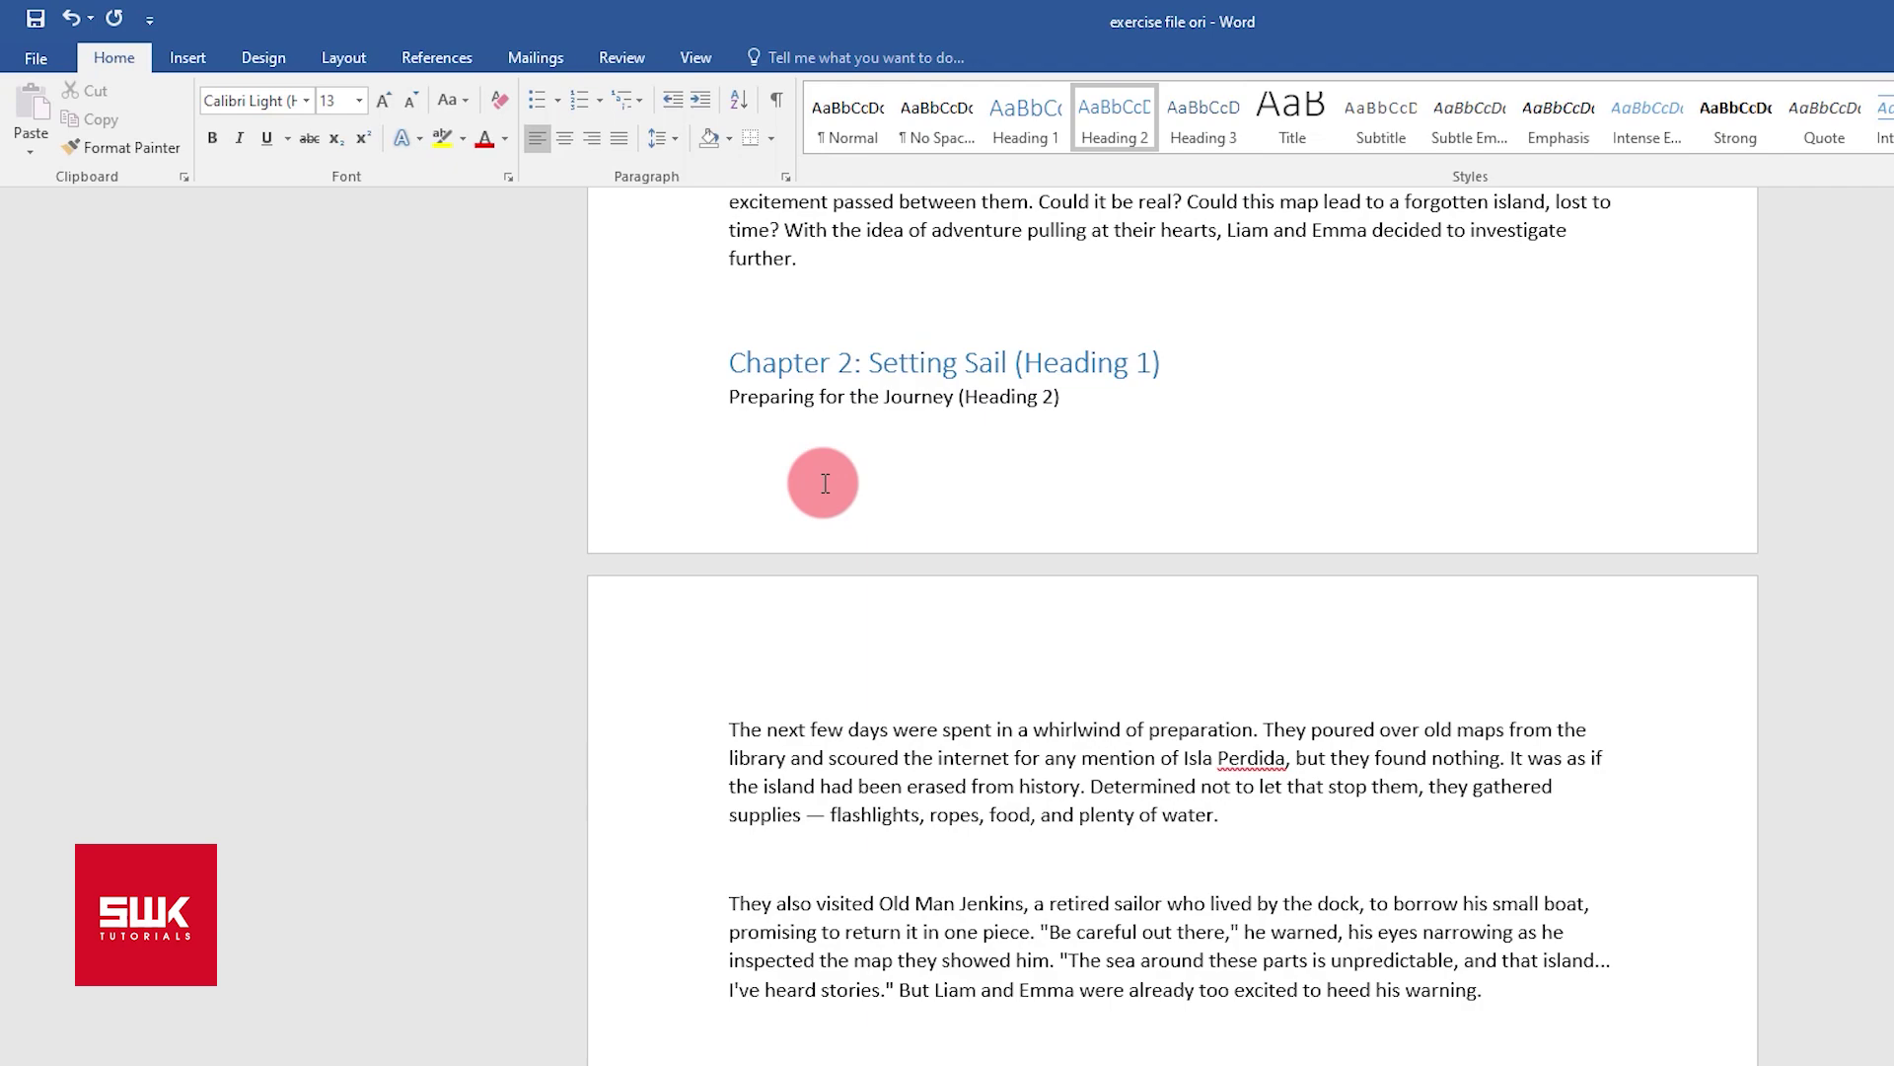
pyautogui.click(777, 402)
pyautogui.click(1113, 126)
pyautogui.scroll(-12, 838, 372)
pyautogui.click(837, 372)
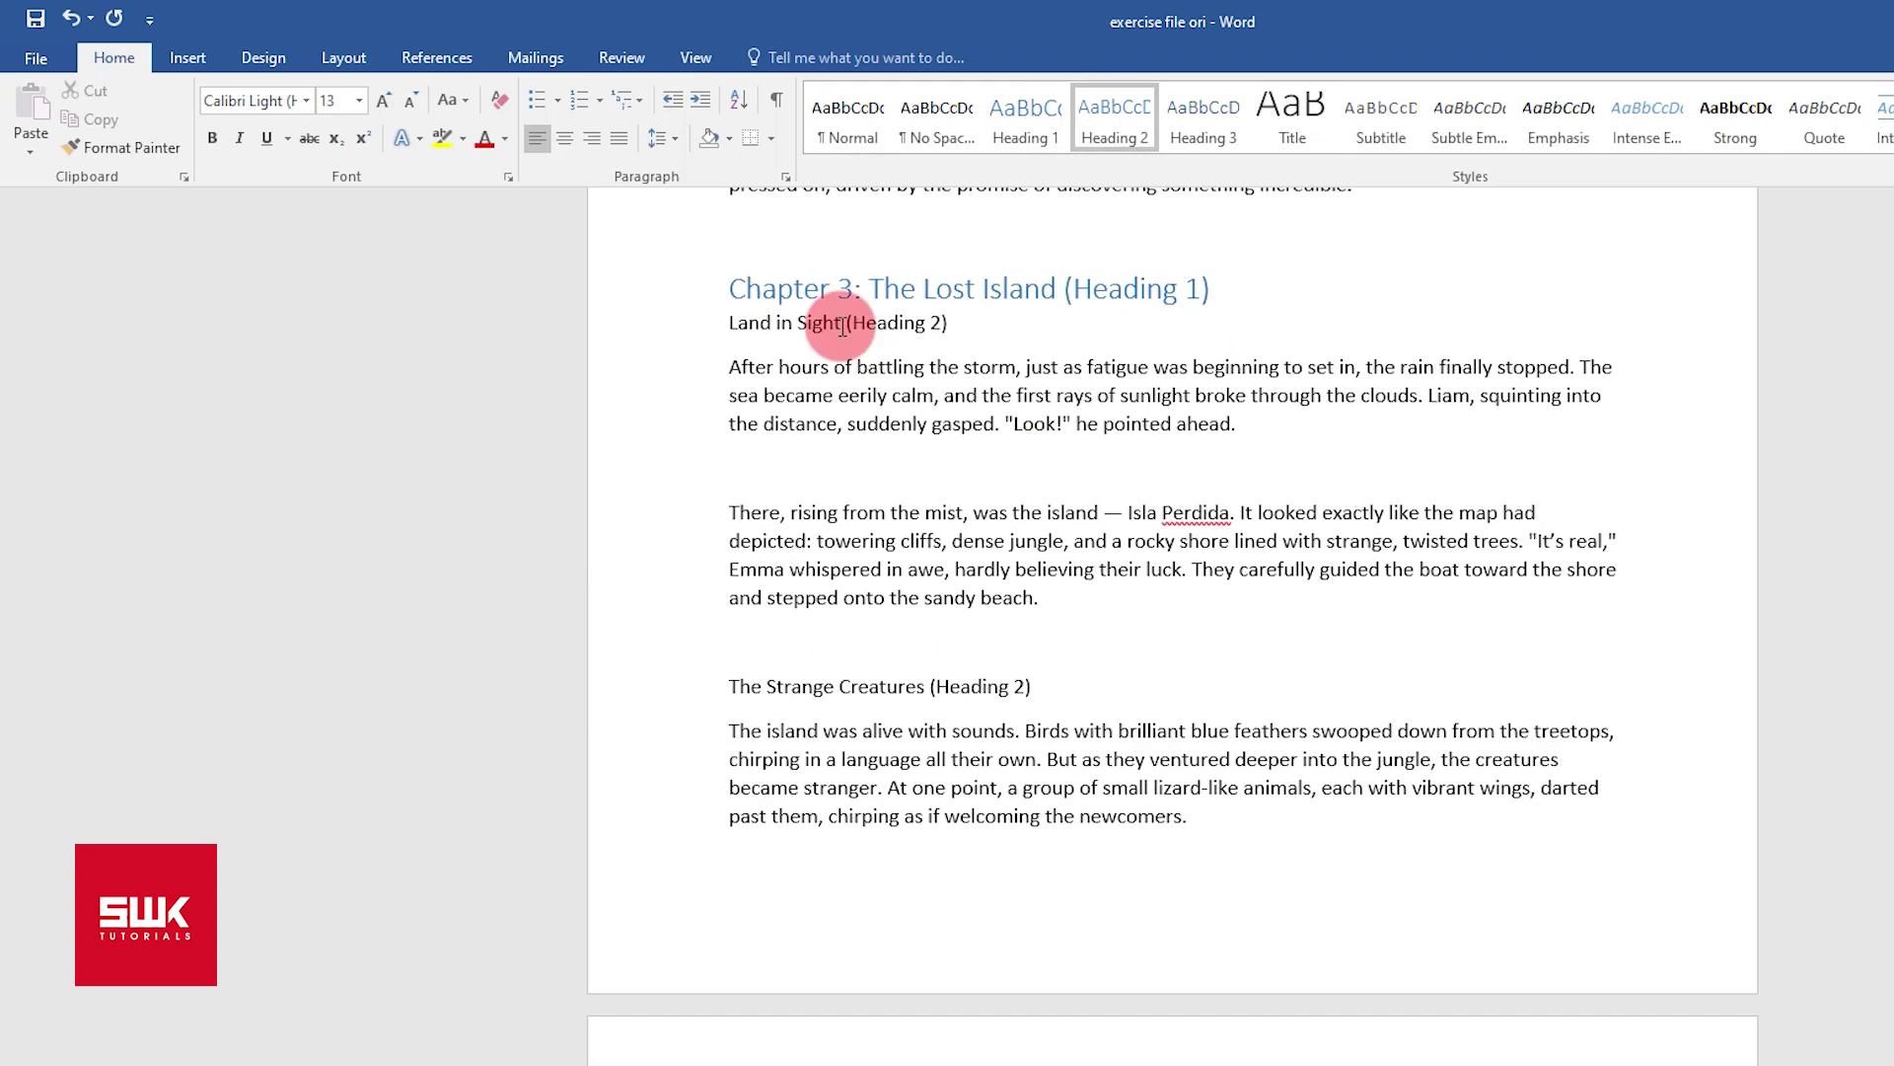
pyautogui.click(895, 688)
# Step: Apply Heading 2 to The Strange Creatures, The Hidden Cave, Leaving the Island and A Secret to Keep
pyautogui.click(1113, 126)
pyautogui.scroll(-15, 1085, 493)
pyautogui.click(1026, 592)
pyautogui.click(1113, 126)
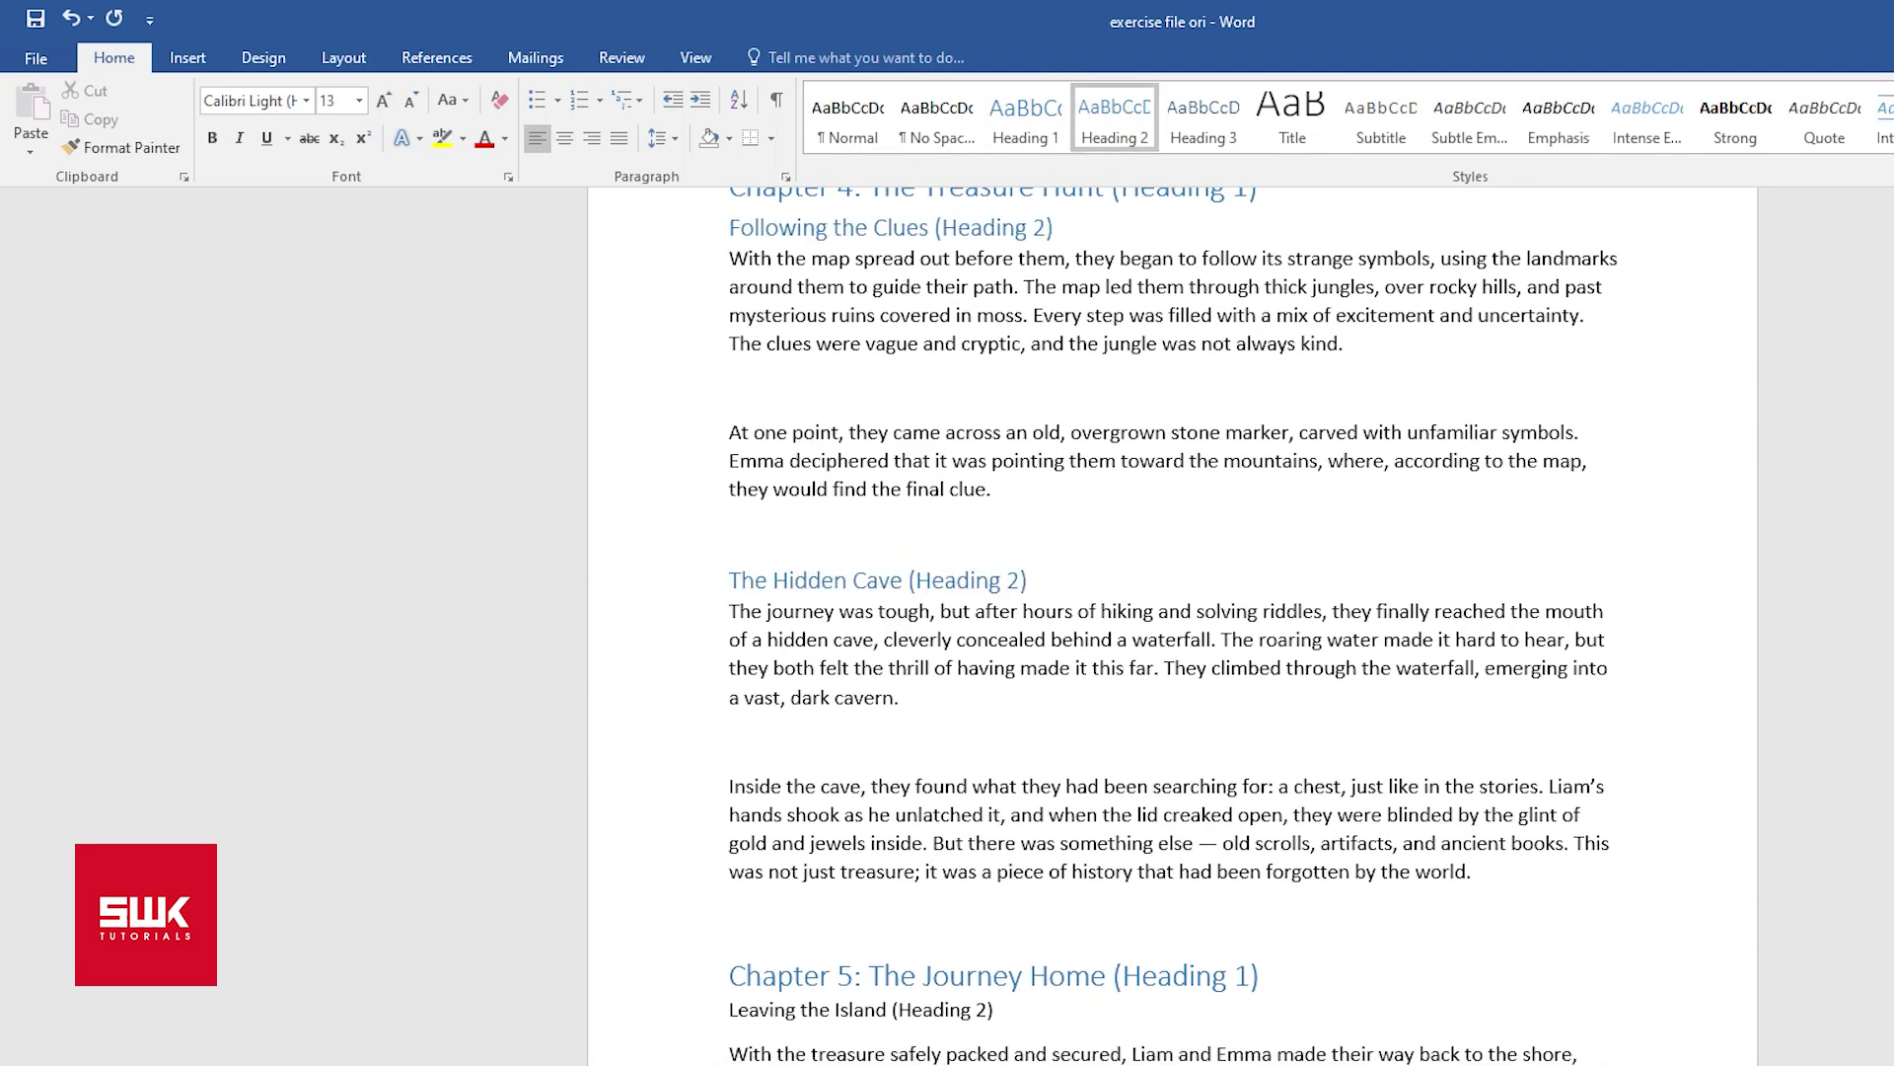
pyautogui.scroll(-6, 987, 493)
pyautogui.click(933, 551)
pyautogui.click(1086, 125)
pyautogui.scroll(-12, 1086, 592)
pyautogui.scroll(9, 1078, 954)
pyautogui.click(1078, 954)
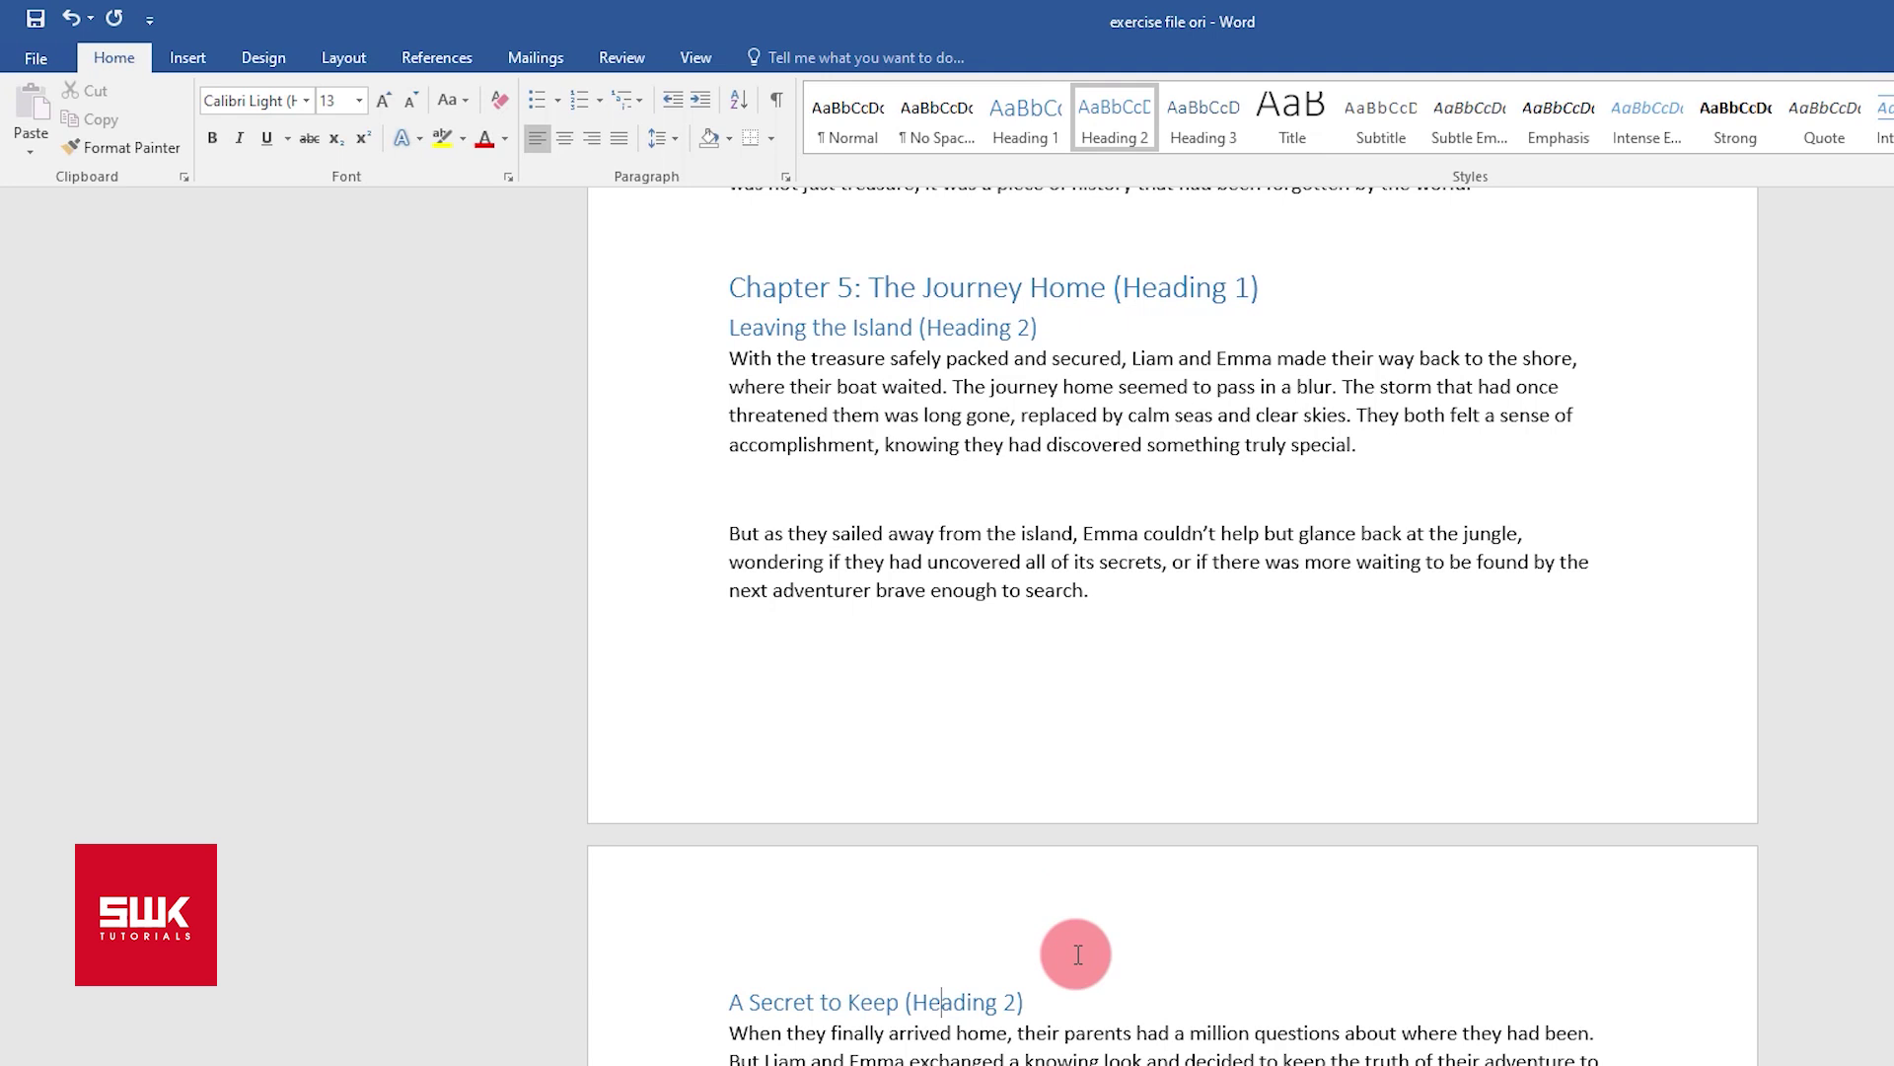
pyautogui.click(1105, 116)
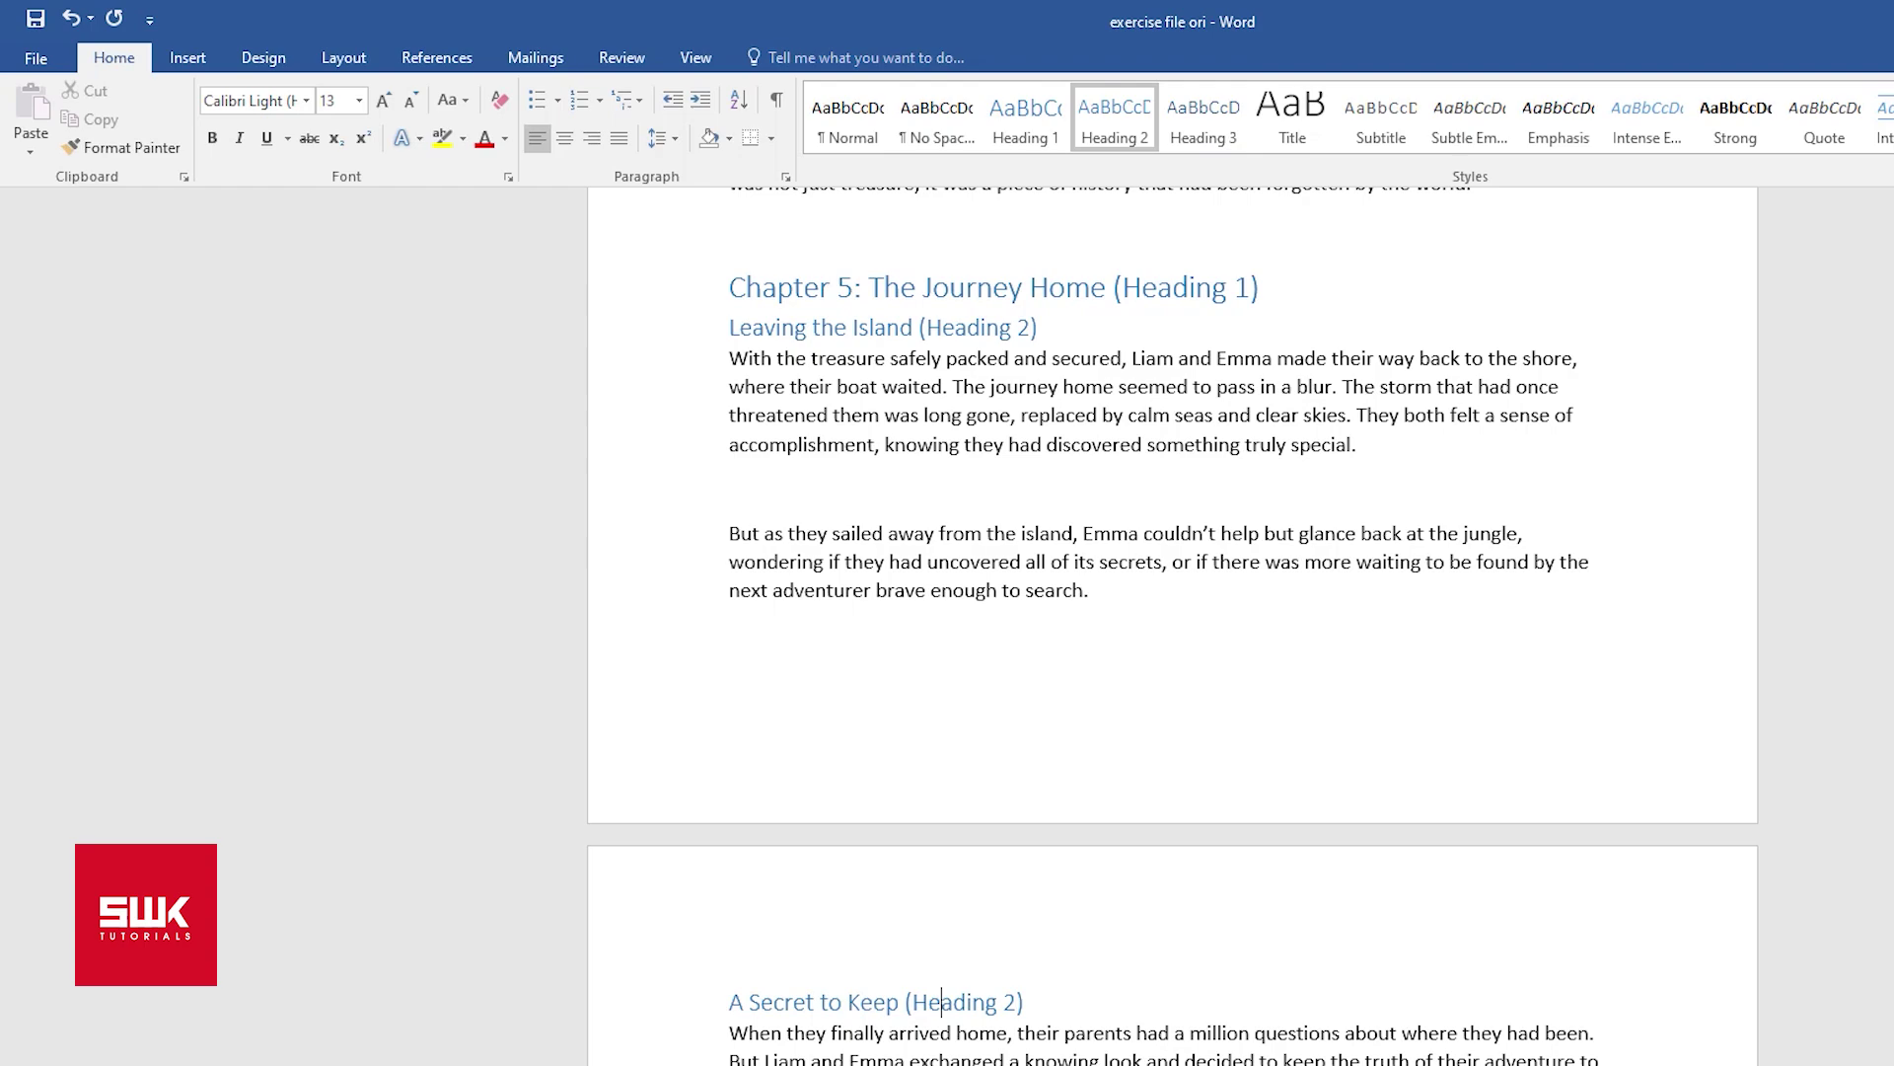
# Step: Update the entire Contents table so the indented Heading 2 subsections appear with page numbers
pyautogui.scroll(20, 1174, 620)
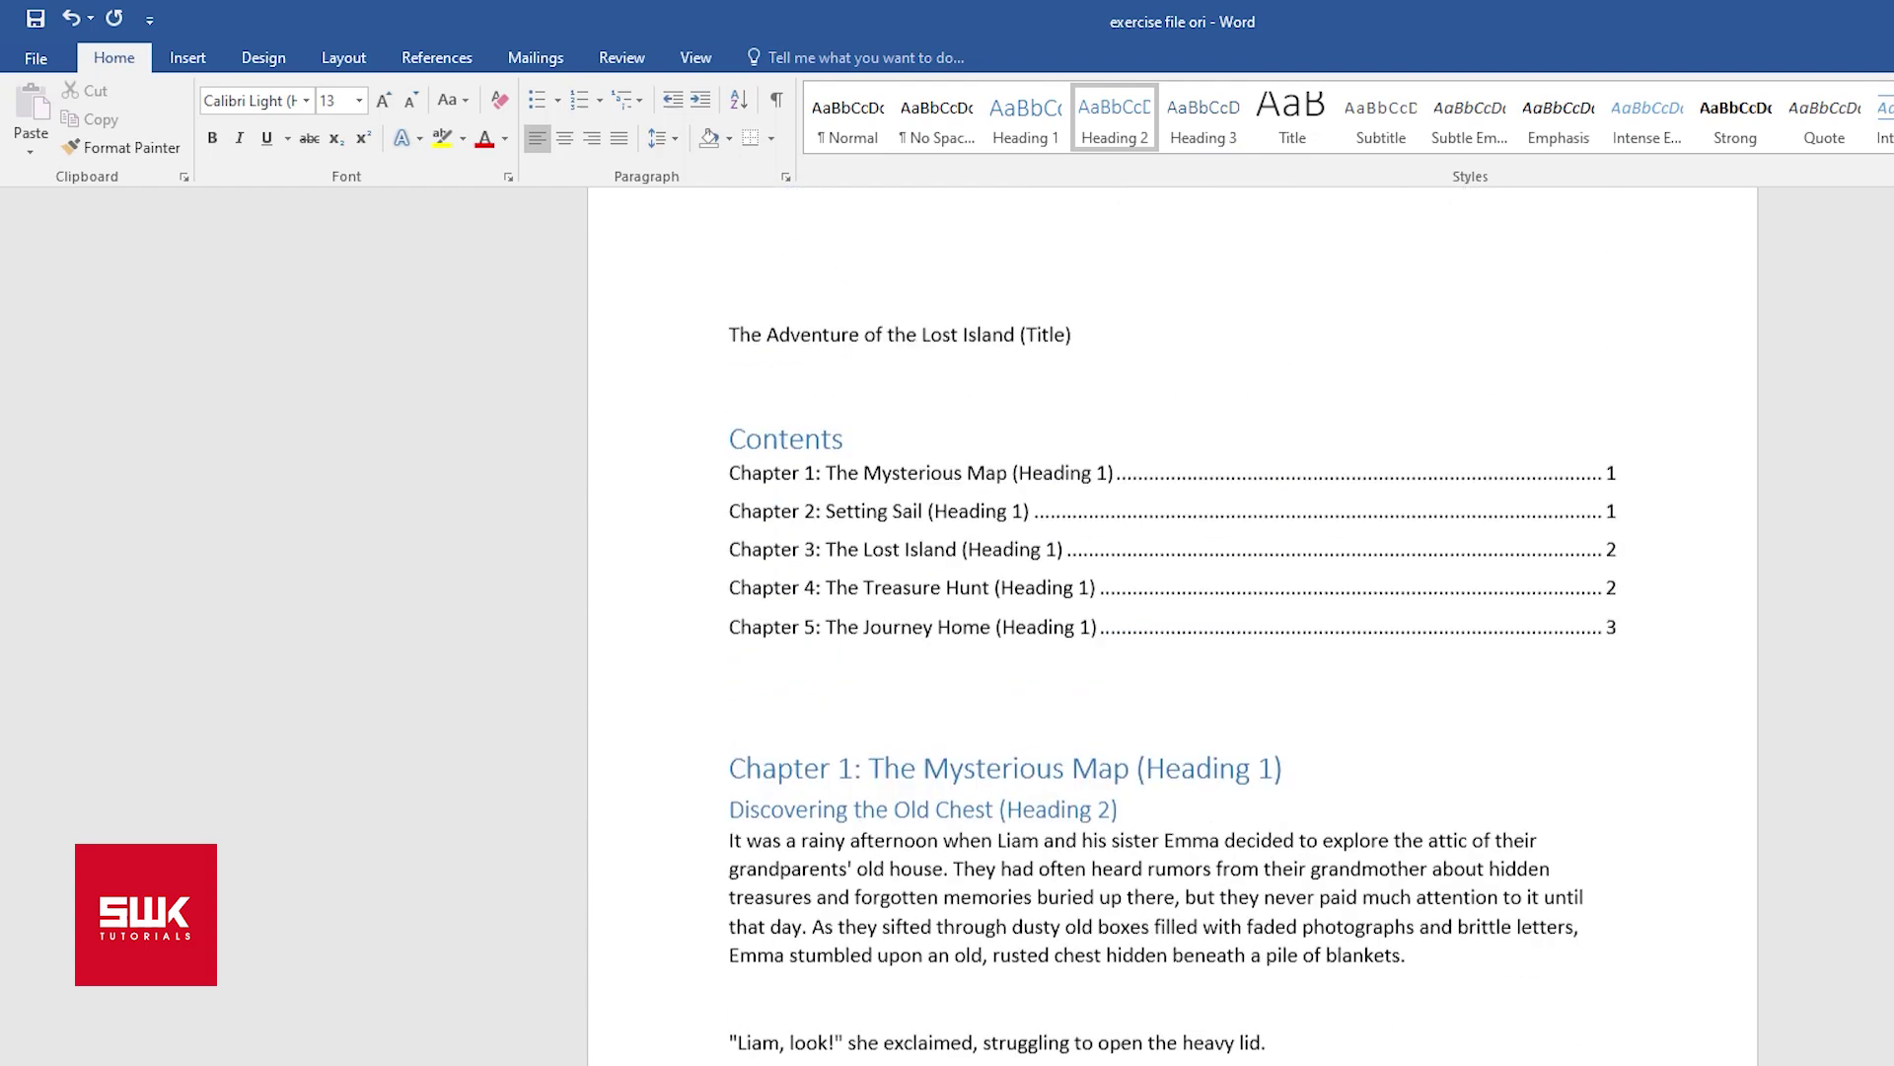
pyautogui.click(1404, 495)
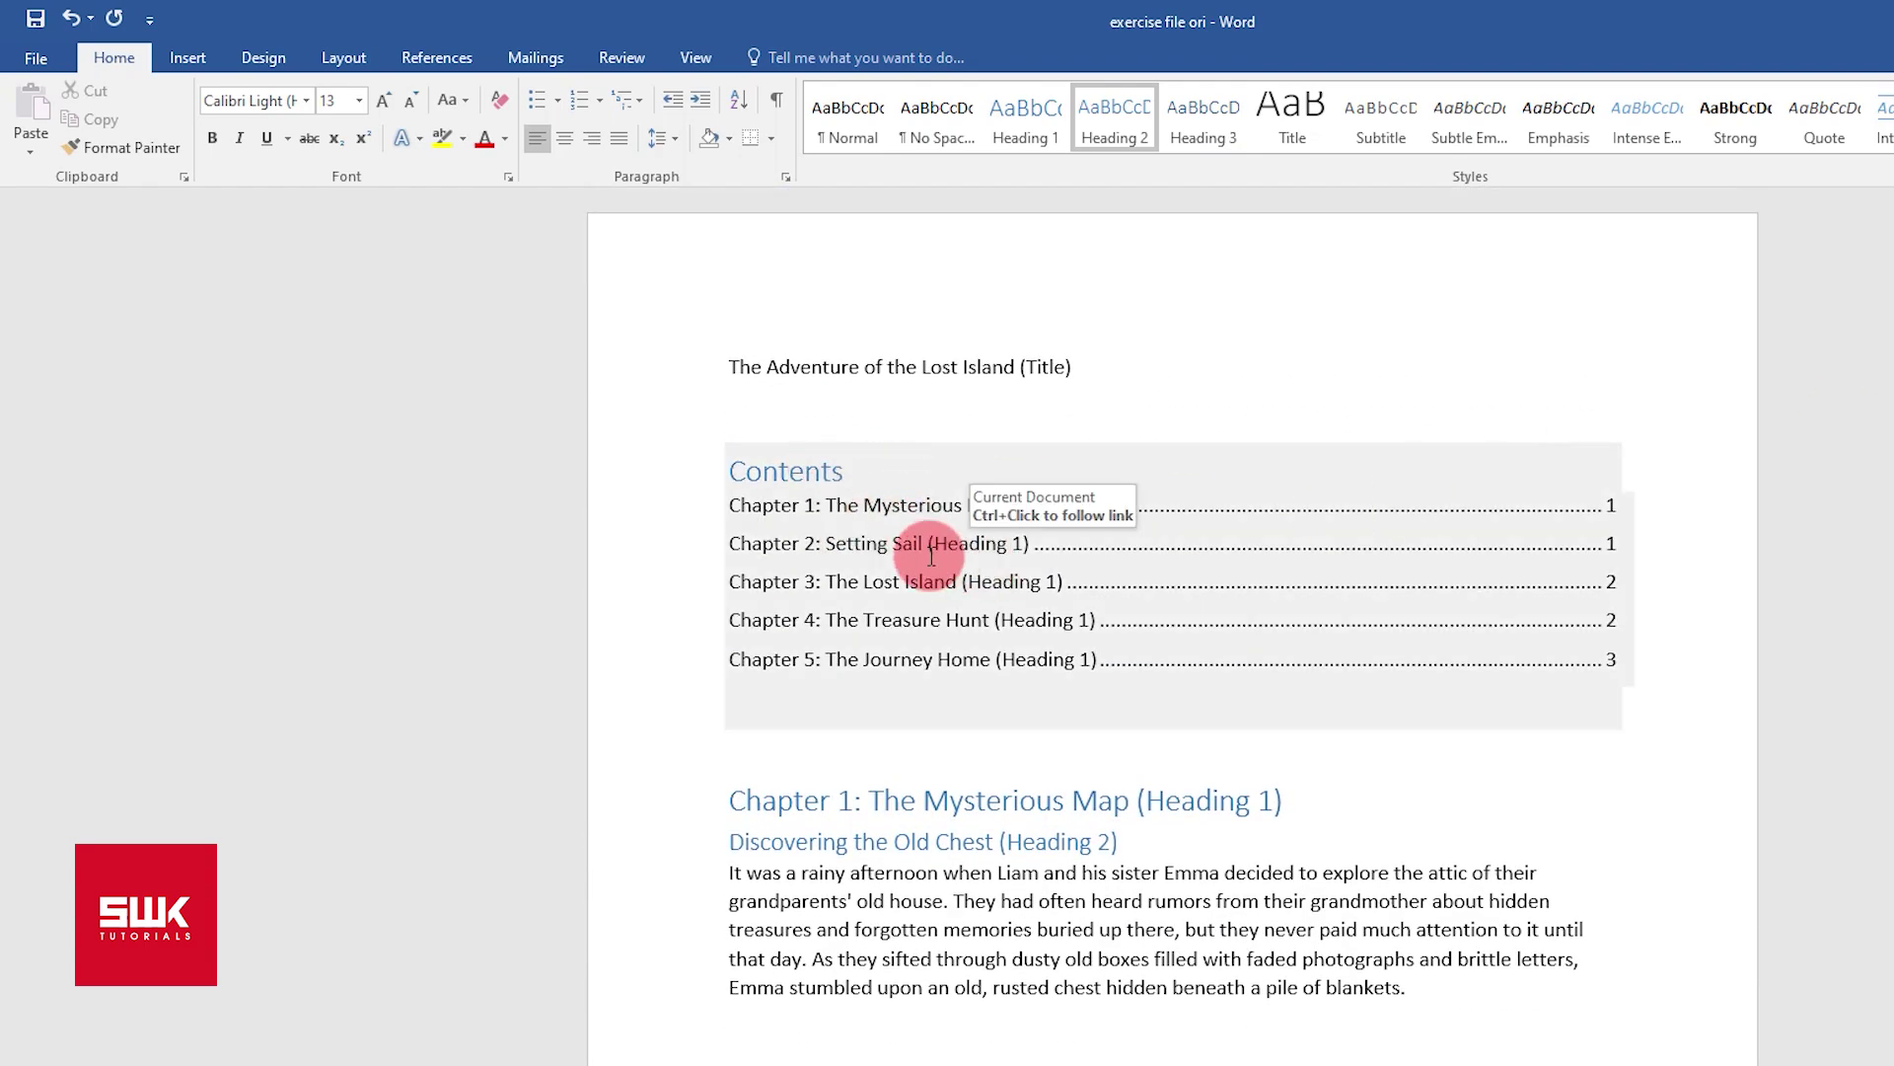
pyautogui.keyDown('ctrl'); pyautogui.click(854, 509); pyautogui.keyUp('ctrl')
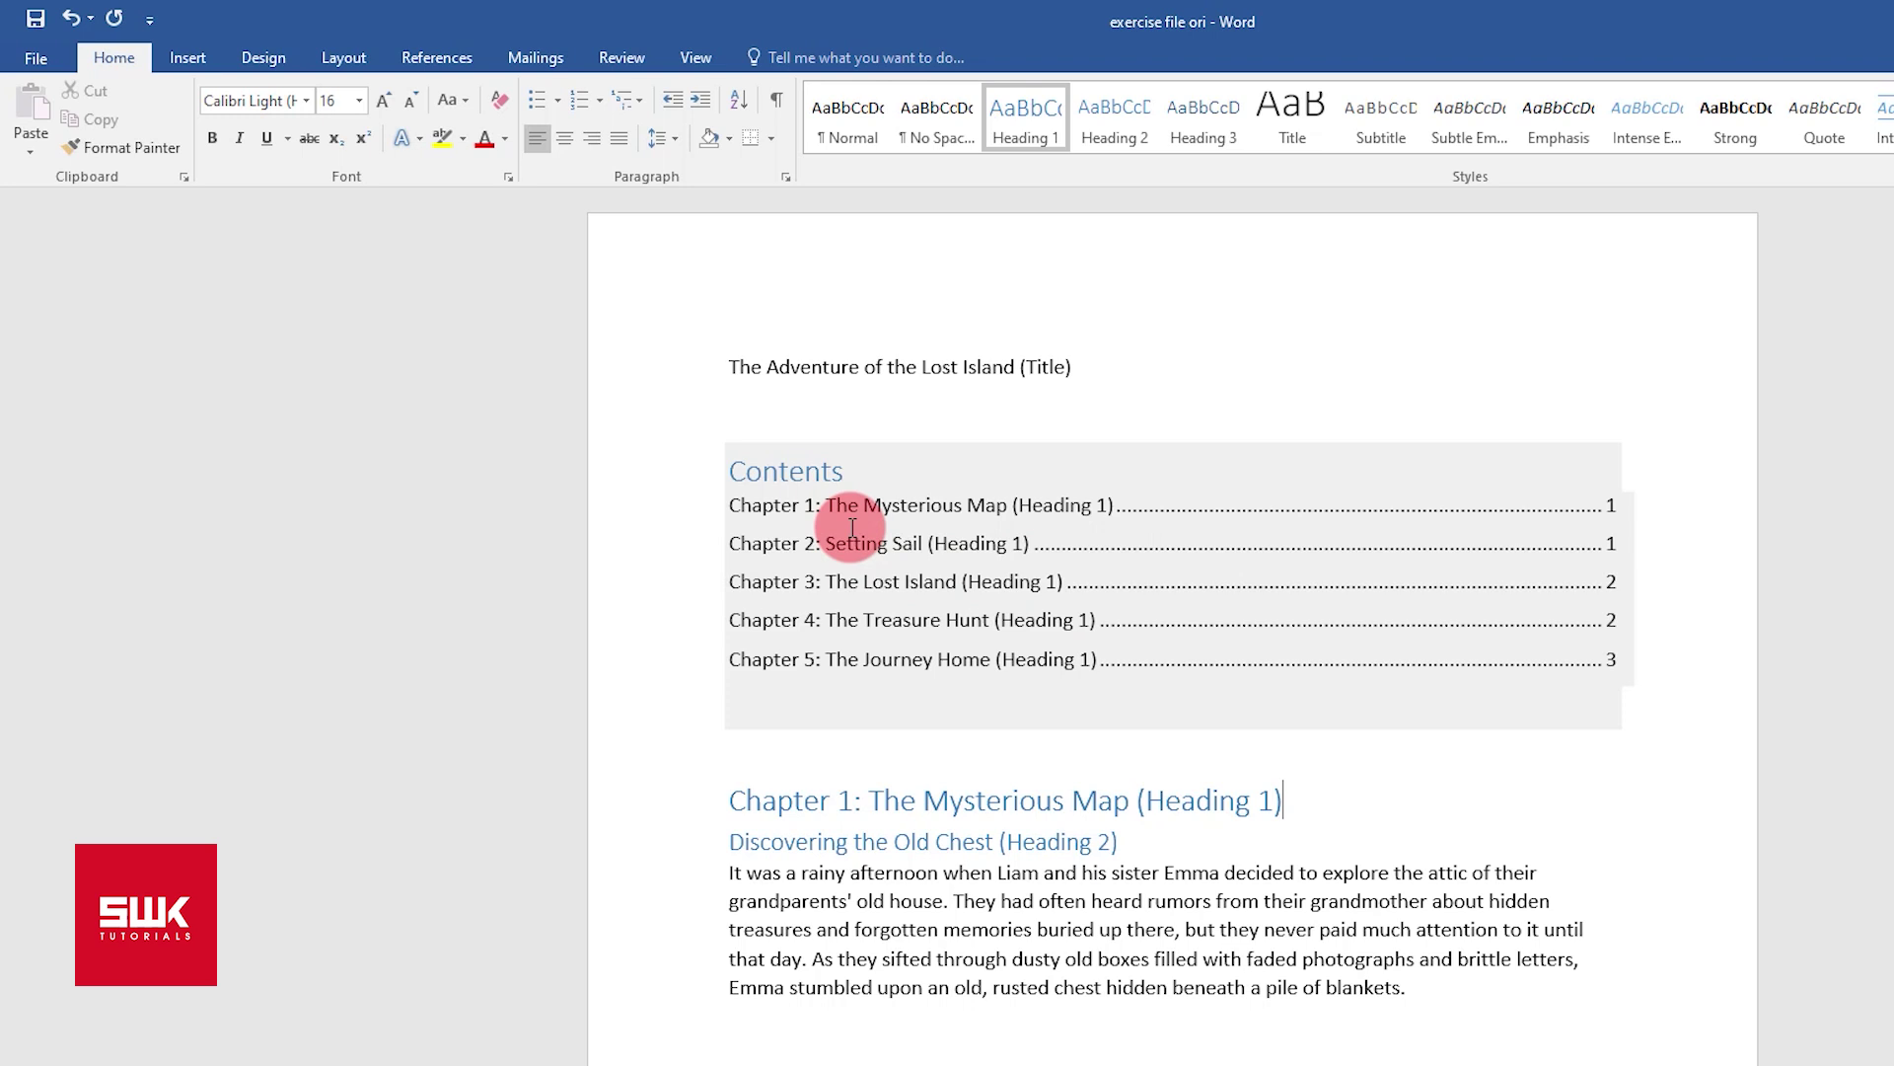
pyautogui.click(855, 509)
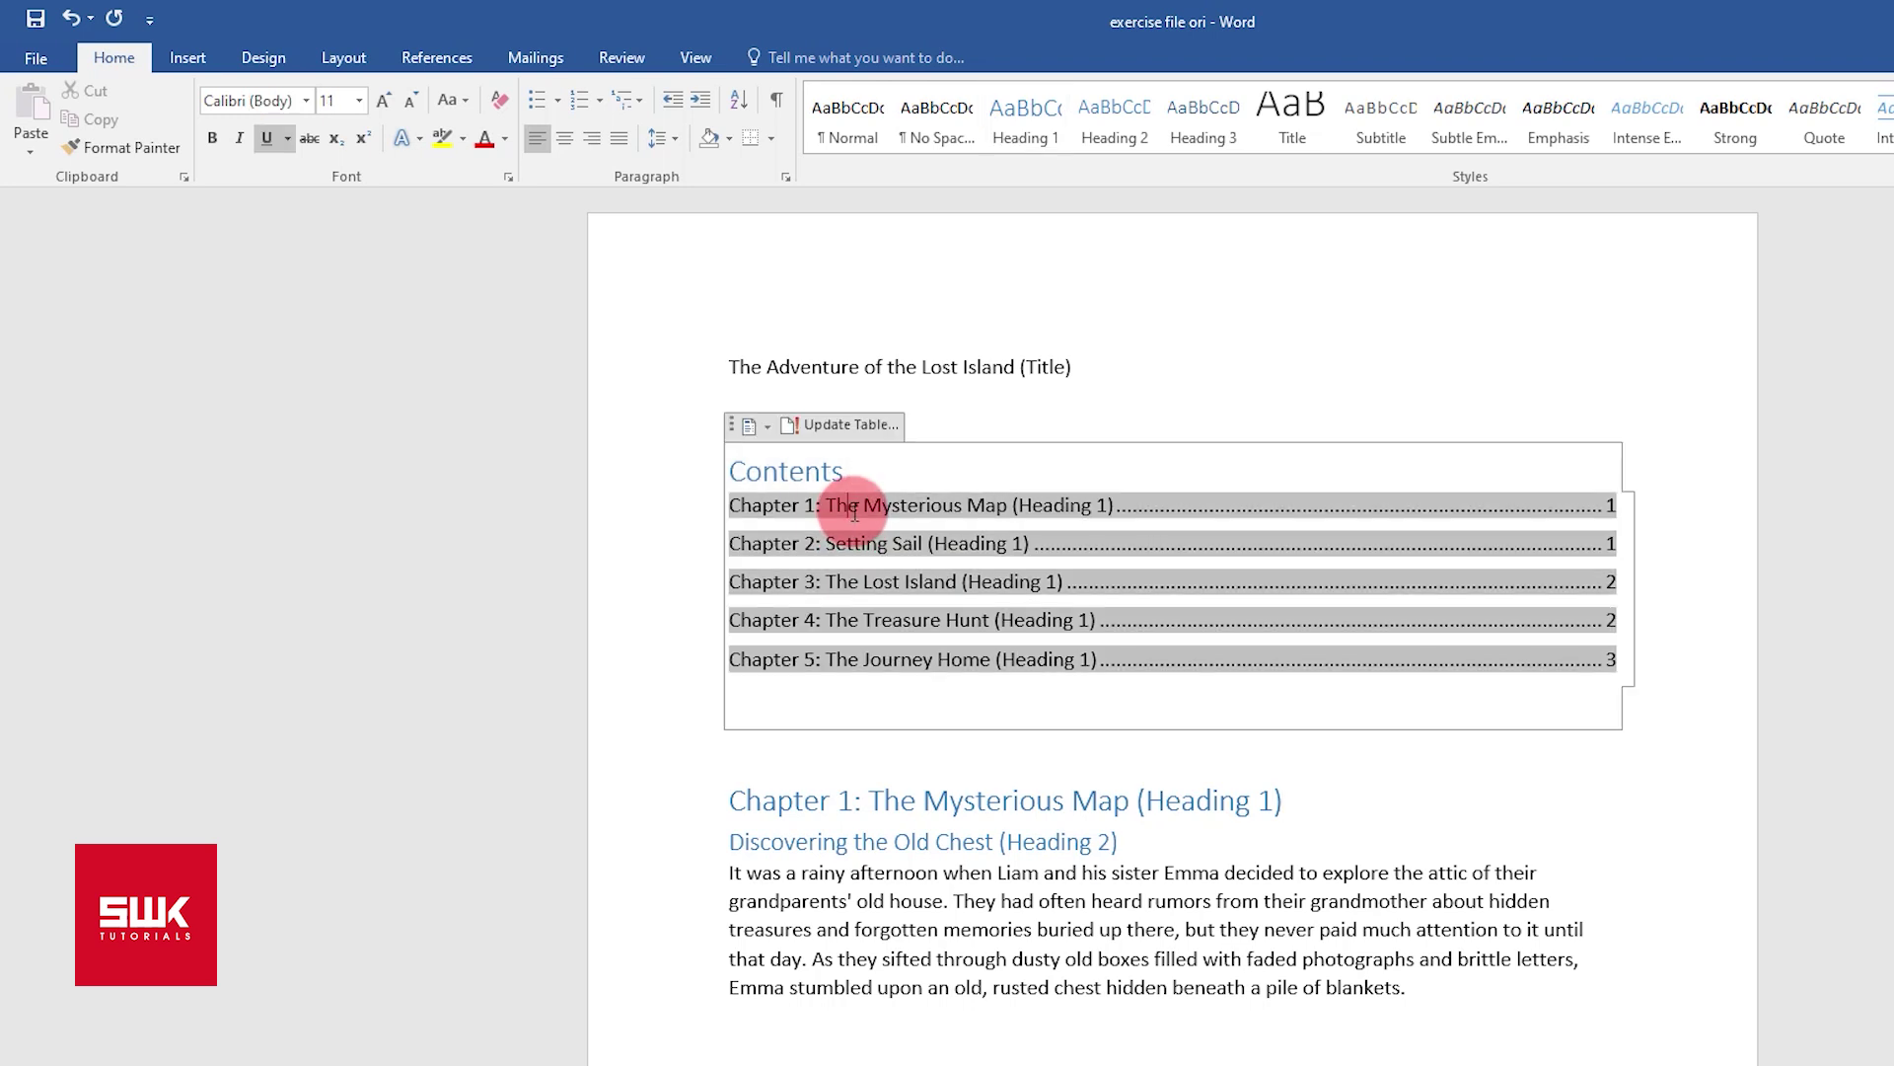
pyautogui.click(841, 428)
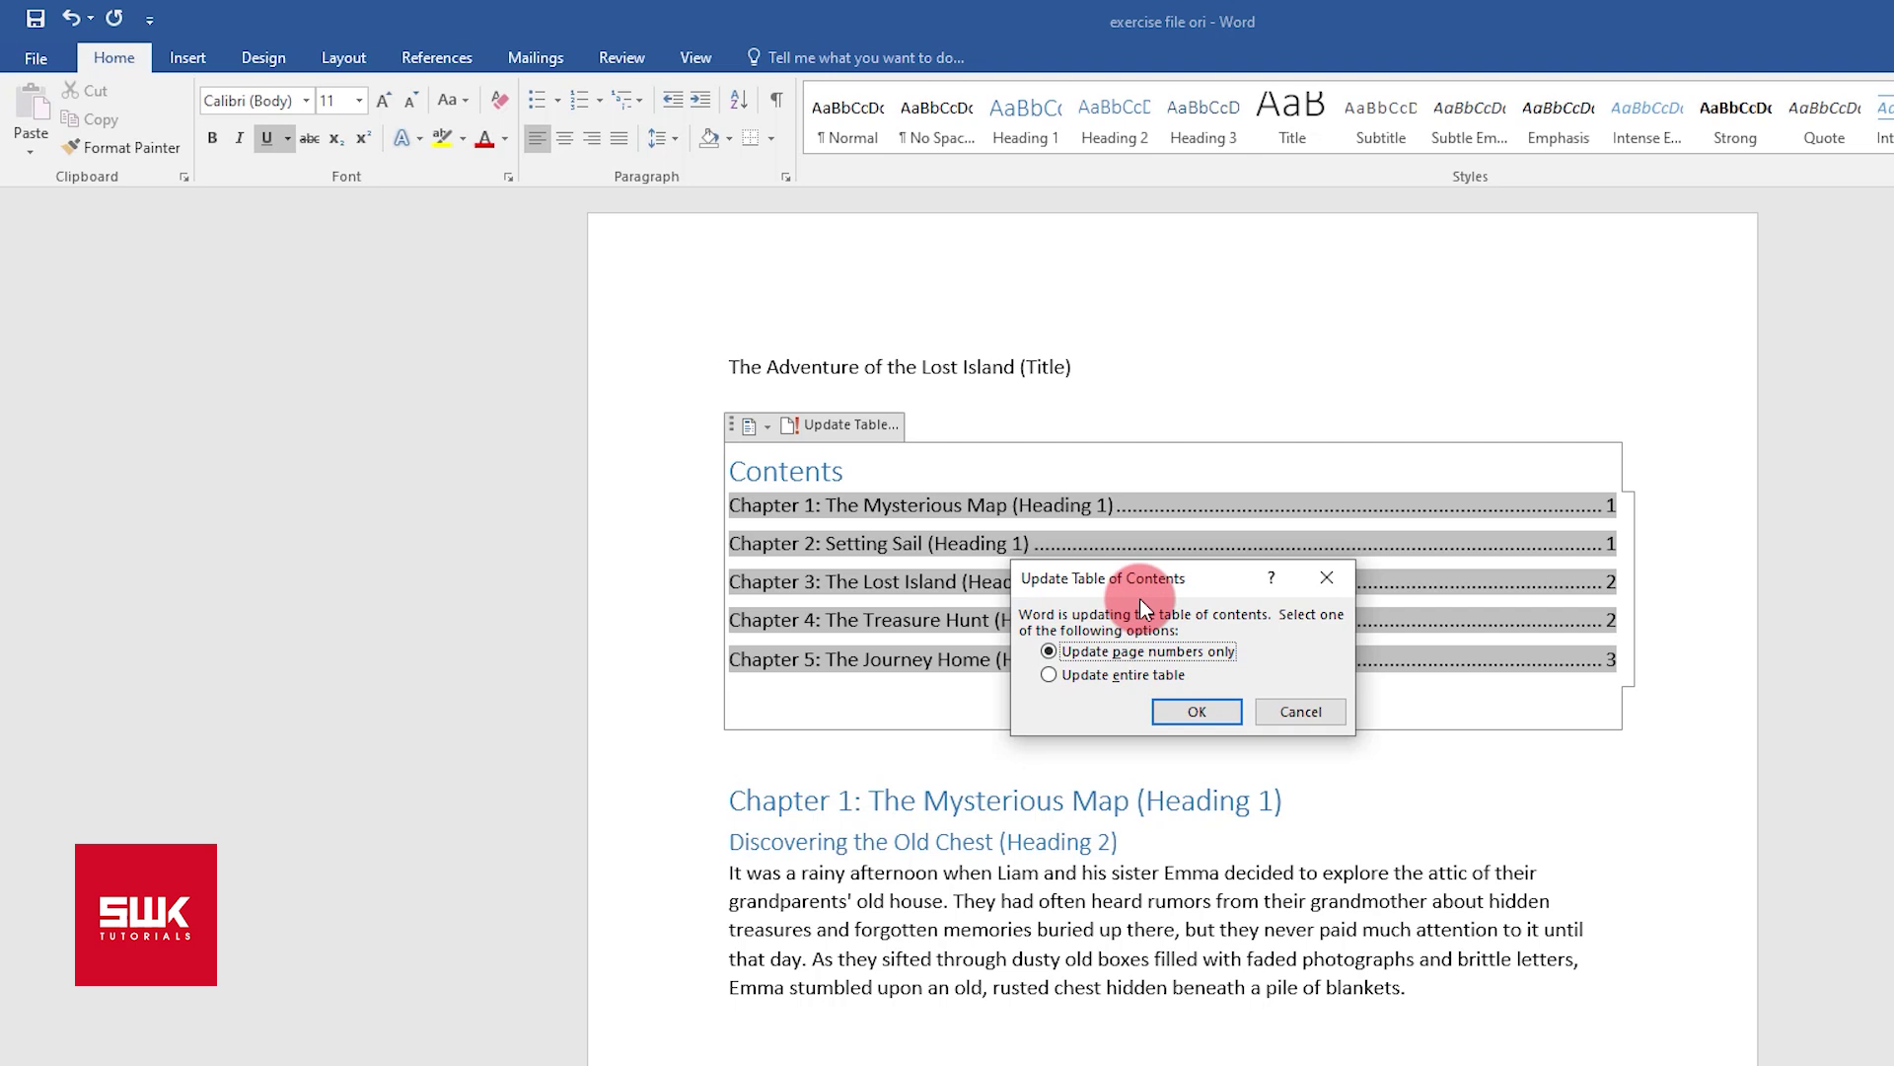
pyautogui.click(1048, 677)
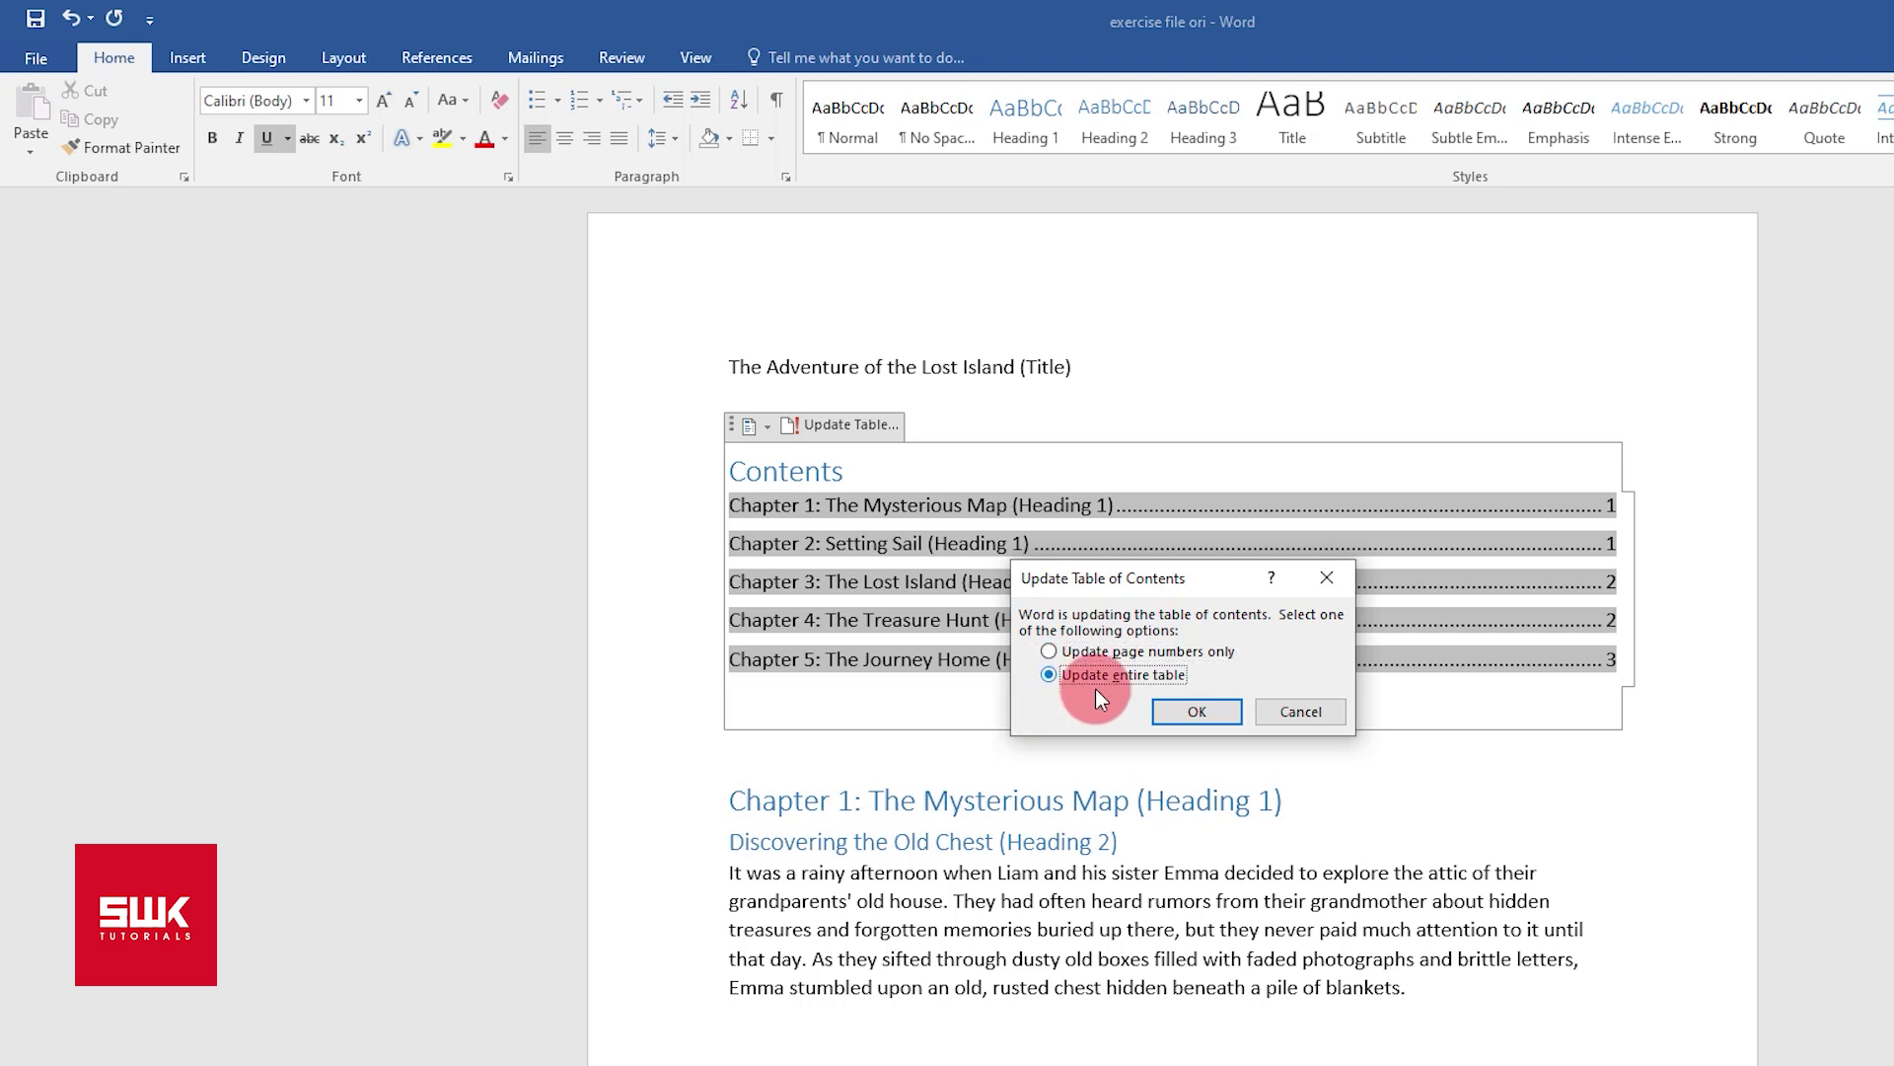
pyautogui.click(1196, 711)
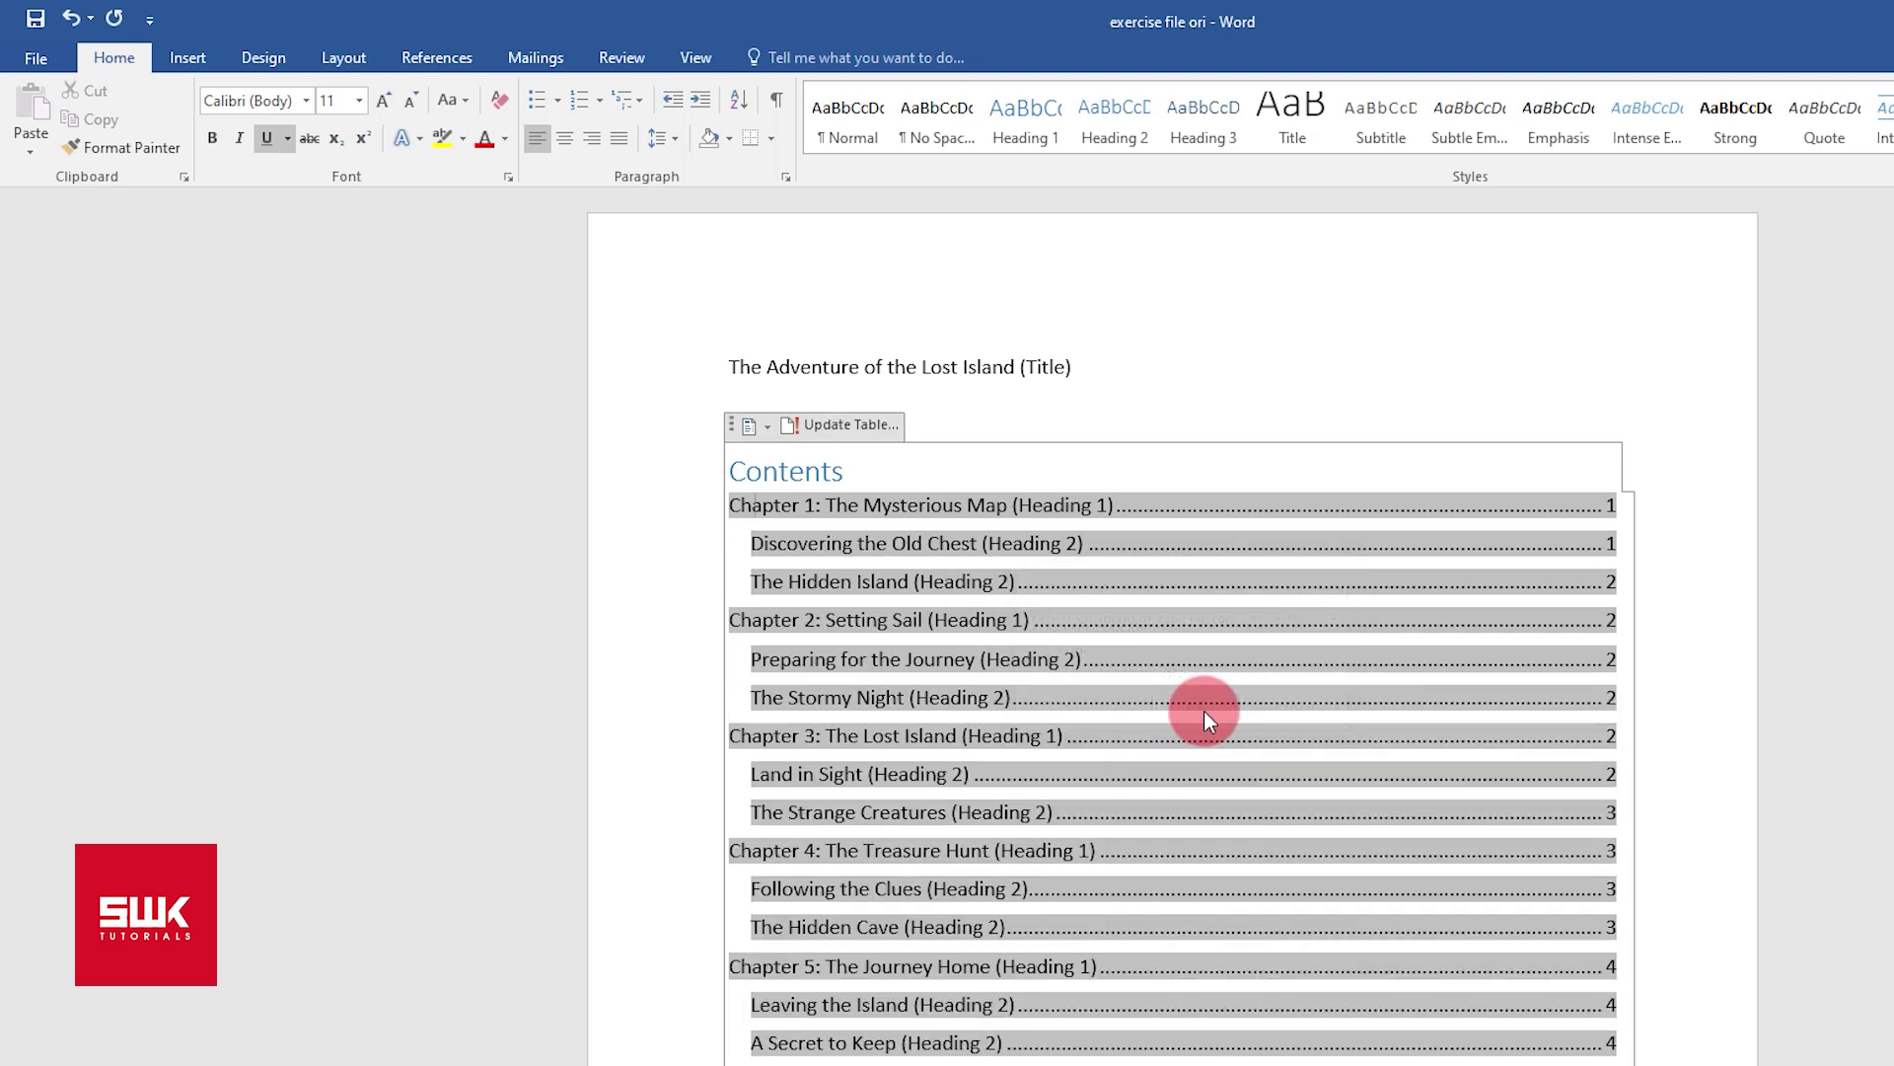
pyautogui.click(907, 544)
pyautogui.click(1220, 372)
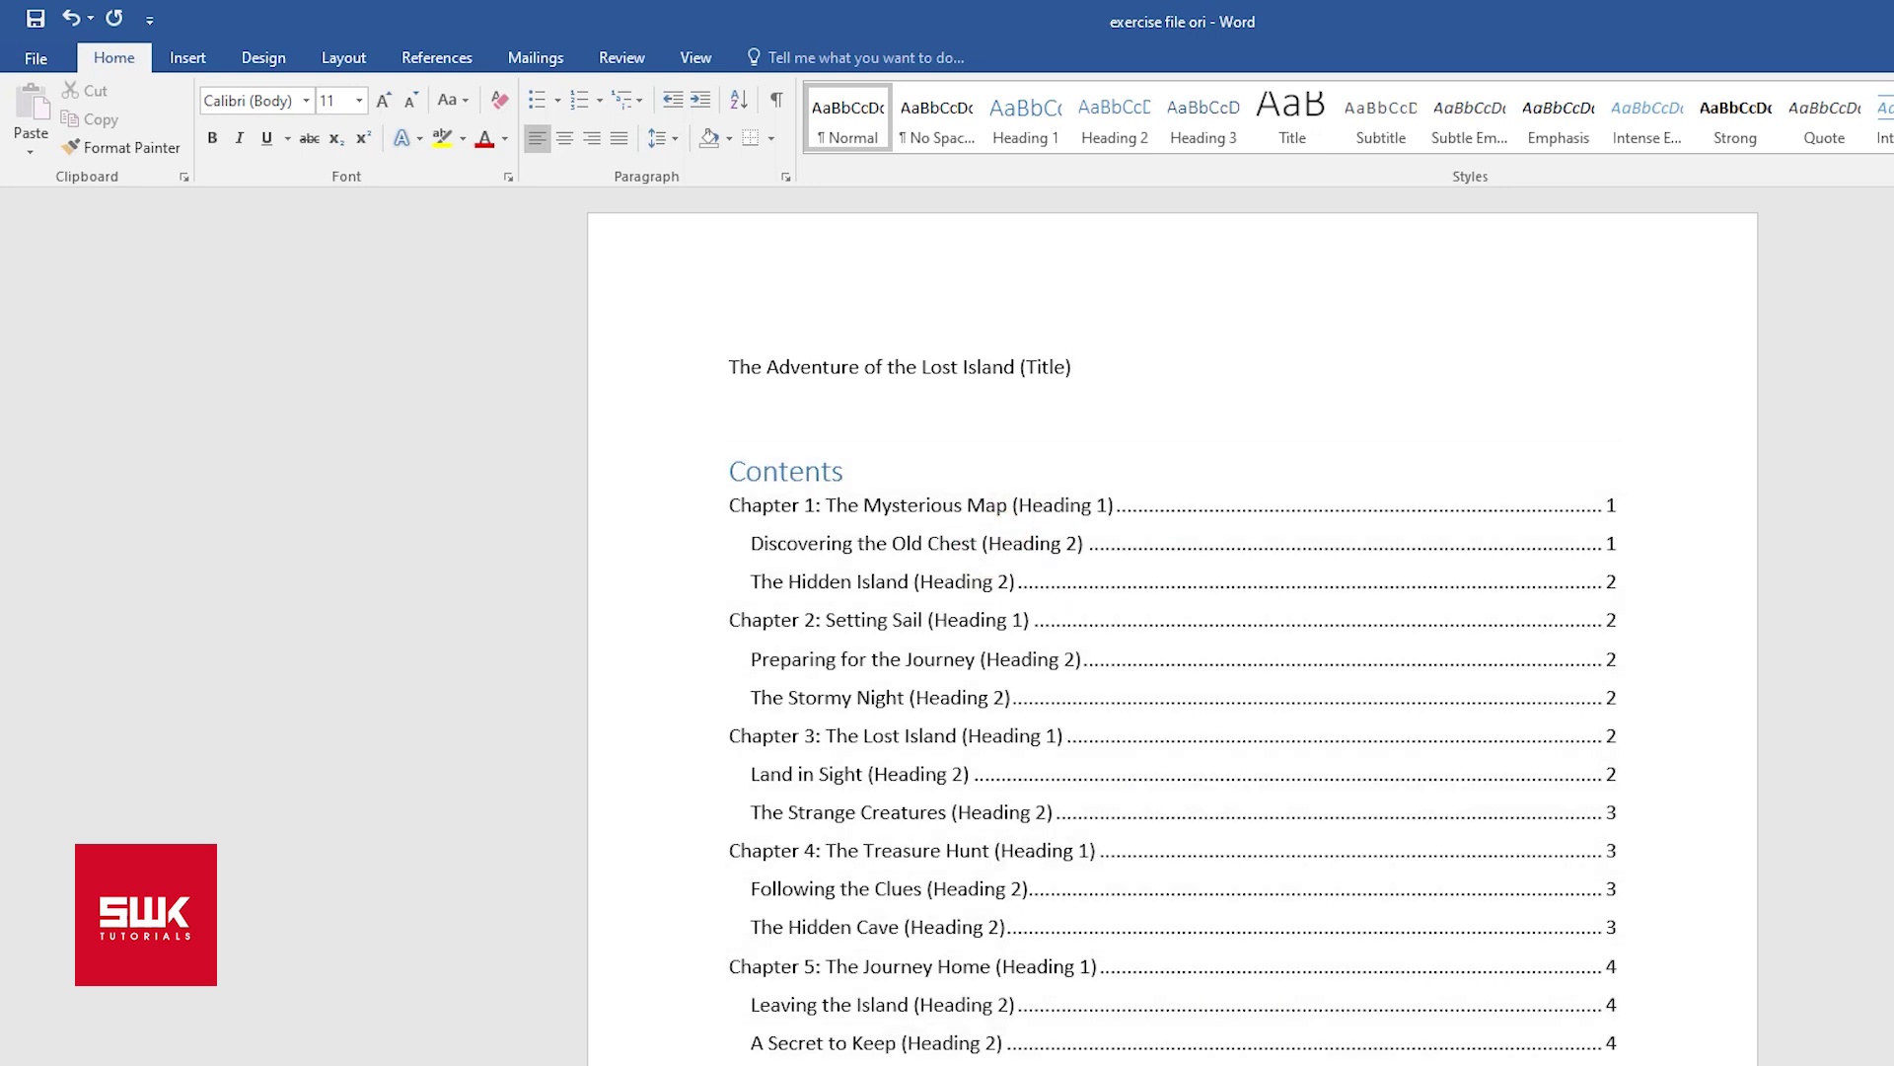
# Step: Delete the '(Heading 2)' labels after The Hidden Island, Leaving the Island and A Secret to Keep
pyautogui.click(787, 471)
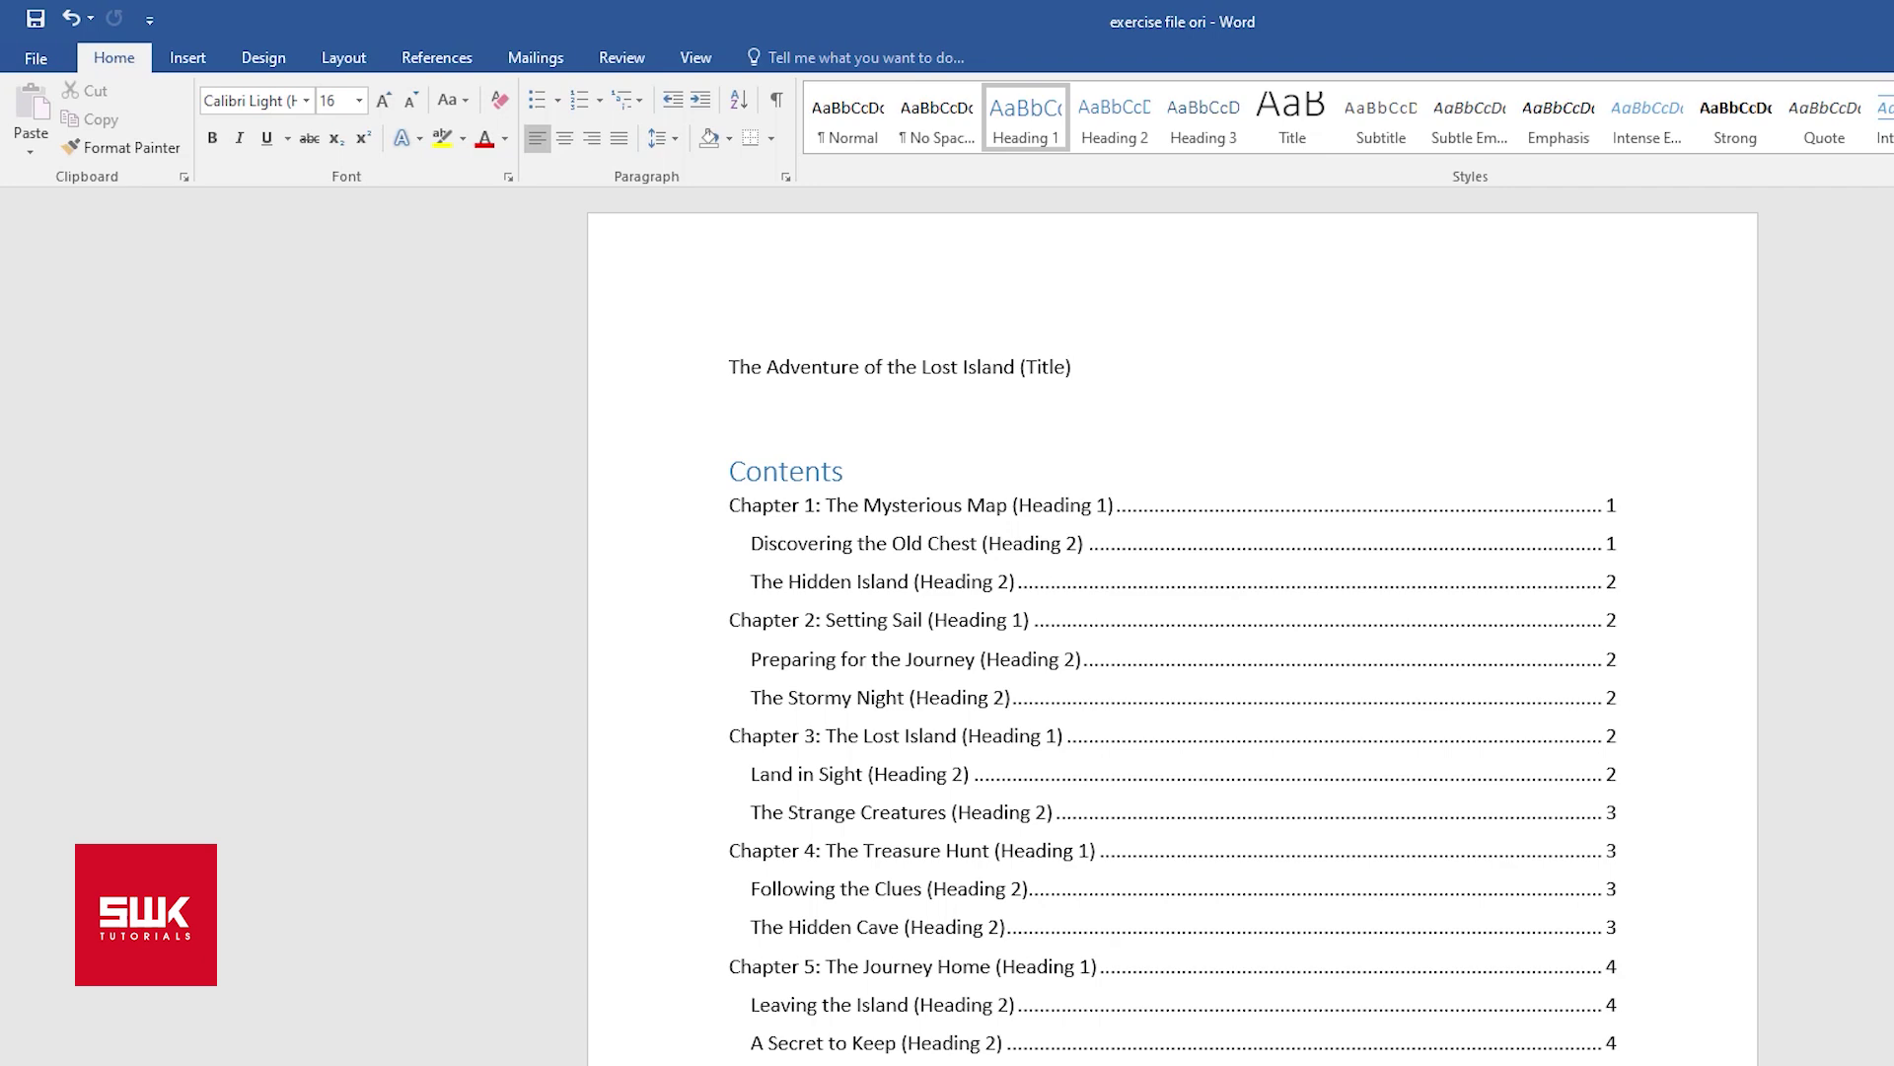
pyautogui.keyDown('ctrl'); pyautogui.click(917, 543); pyautogui.keyUp('ctrl')
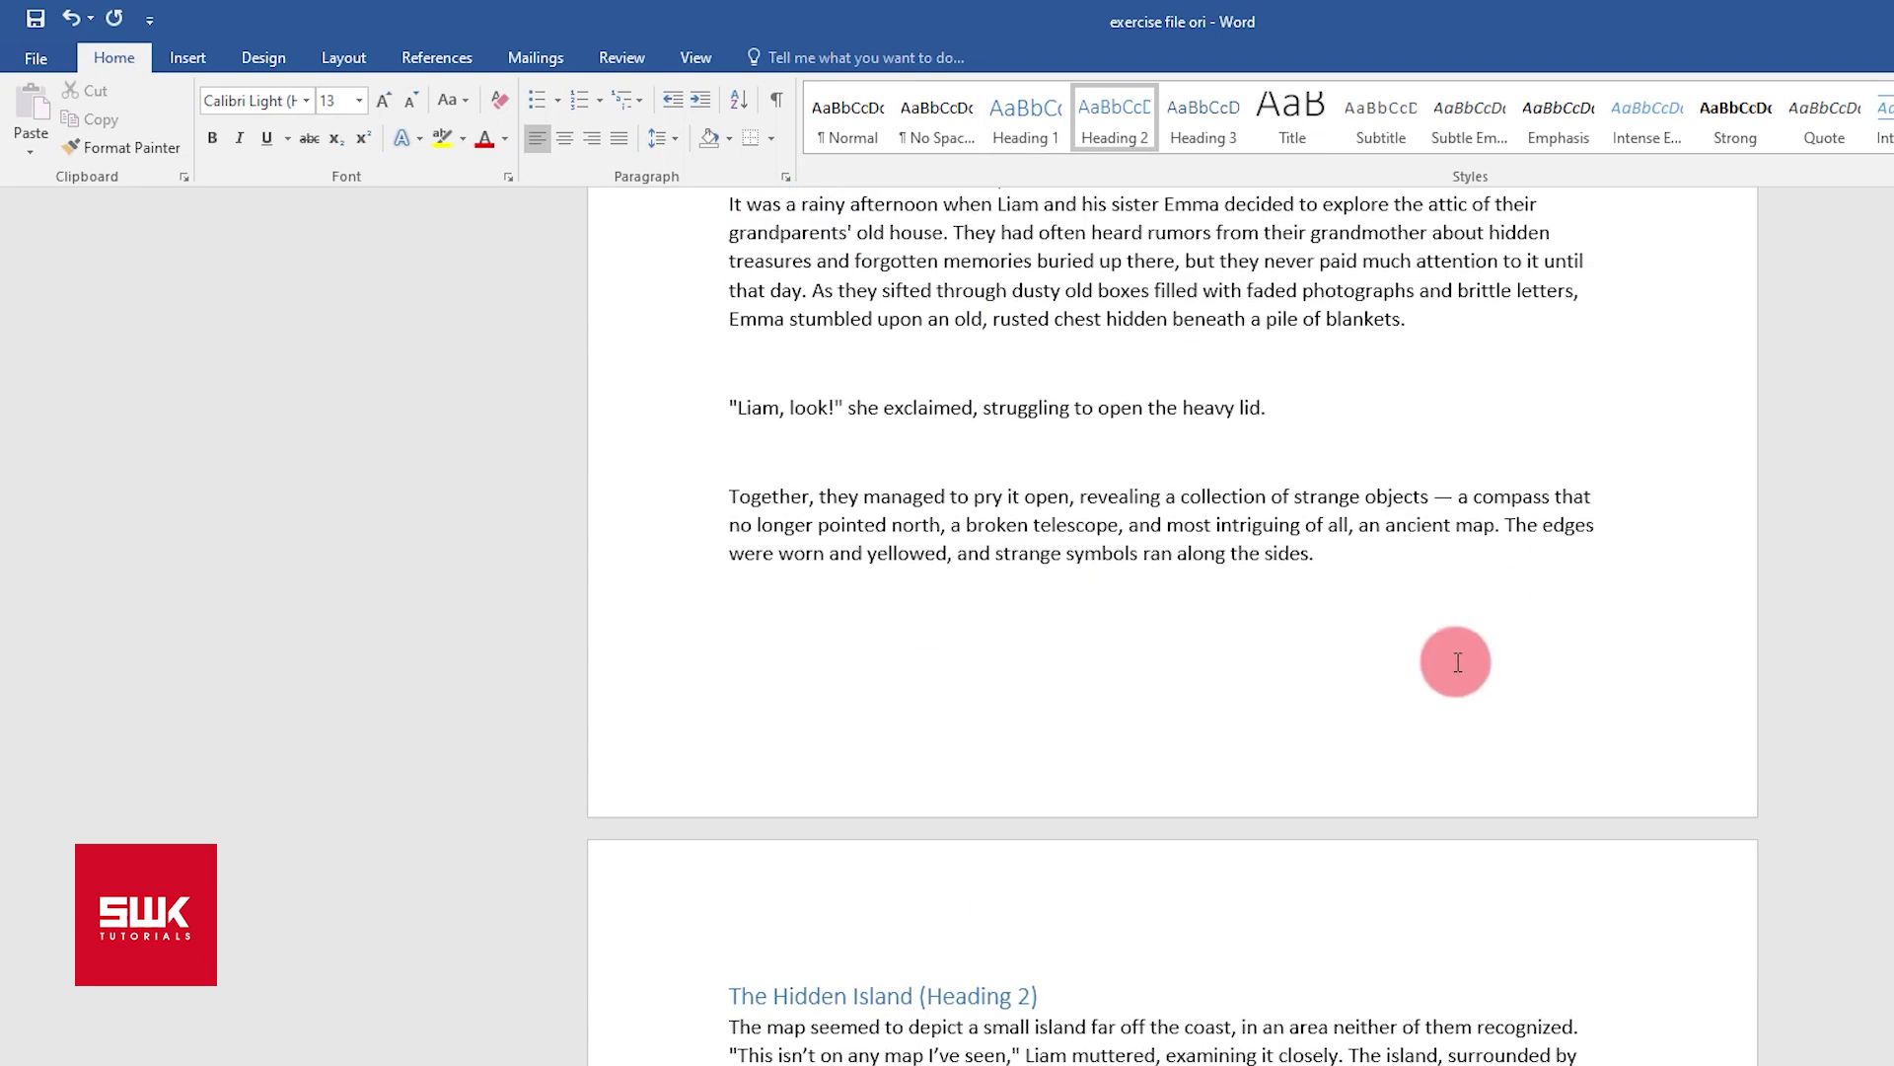
pyautogui.moveTo(1064, 998); pyautogui.dragTo(927, 996)
pyautogui.press('Delete')
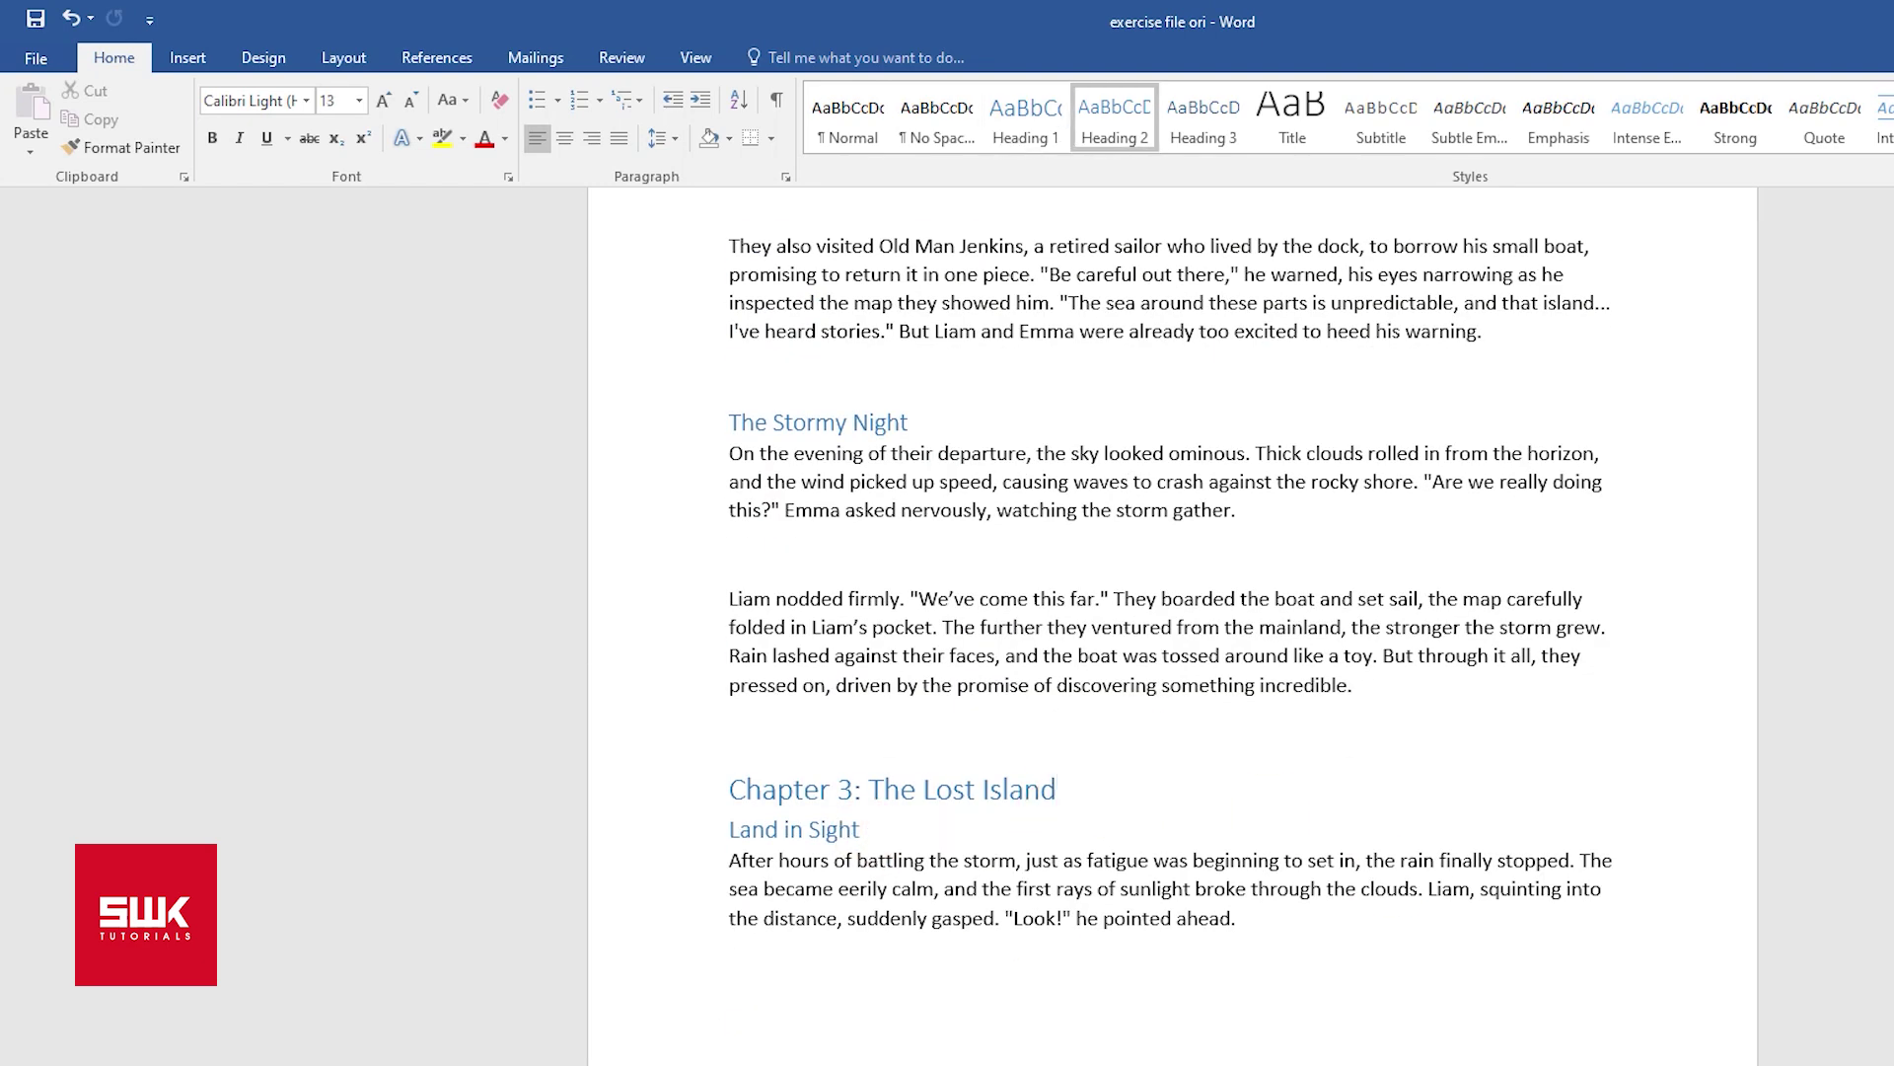
pyautogui.scroll(-15, 1172, 632)
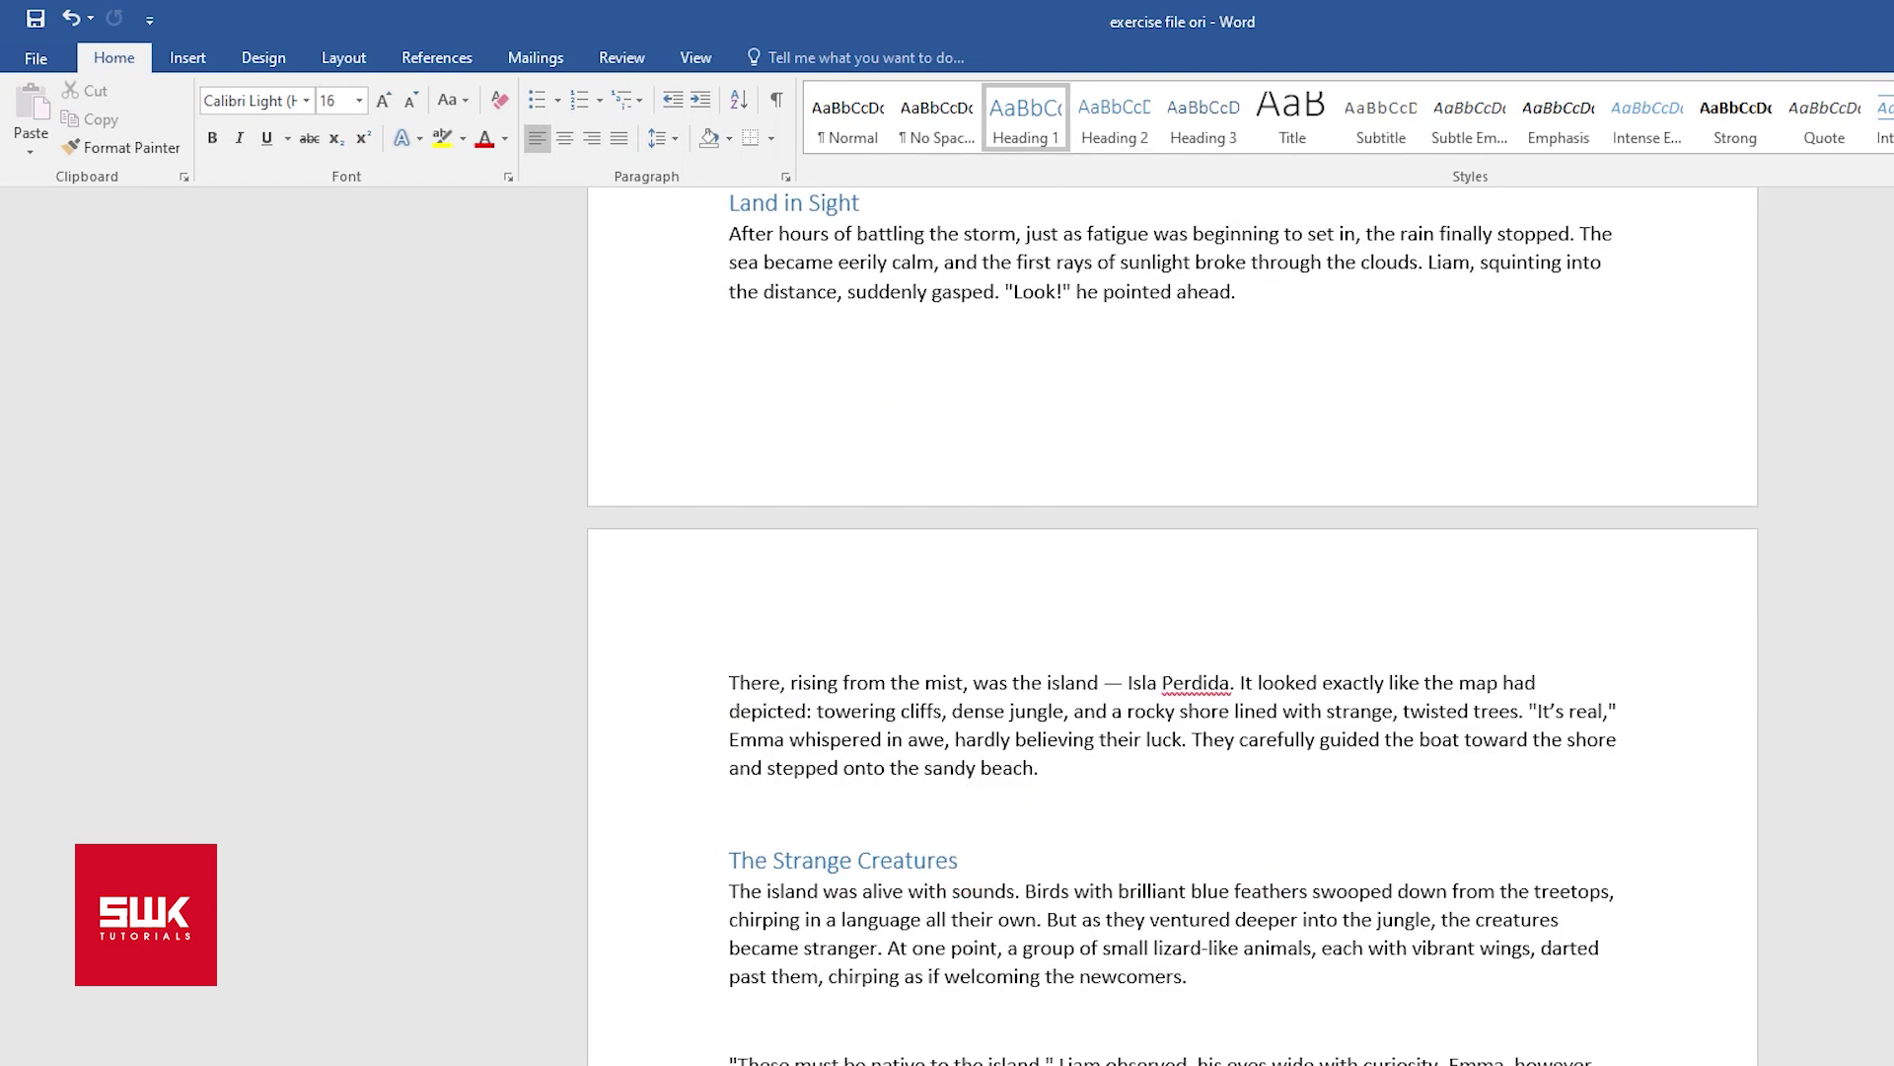
pyautogui.moveTo(1038, 700); pyautogui.dragTo(925, 703)
pyautogui.press('Delete')
pyautogui.moveTo(1024, 1054); pyautogui.dragTo(908, 1054)
pyautogui.press('Delete')
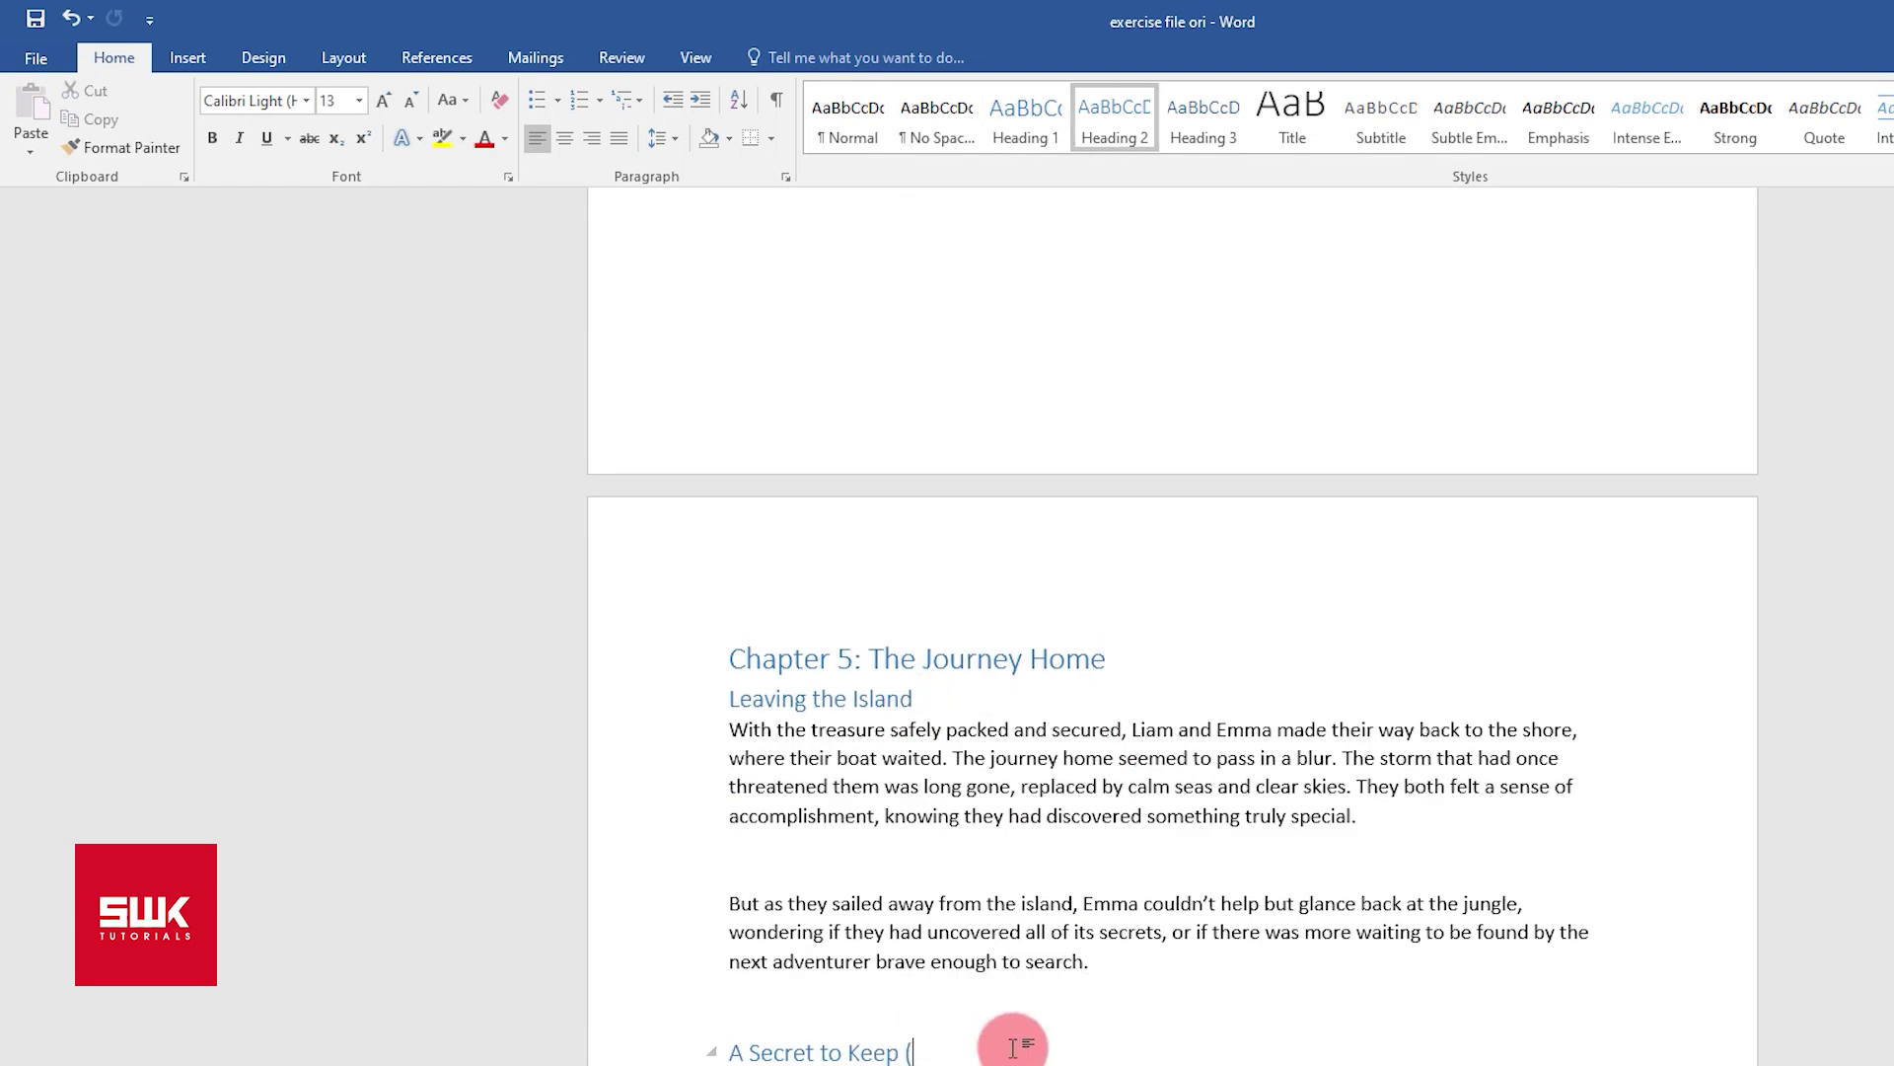
pyautogui.scroll(20, 1172, 626)
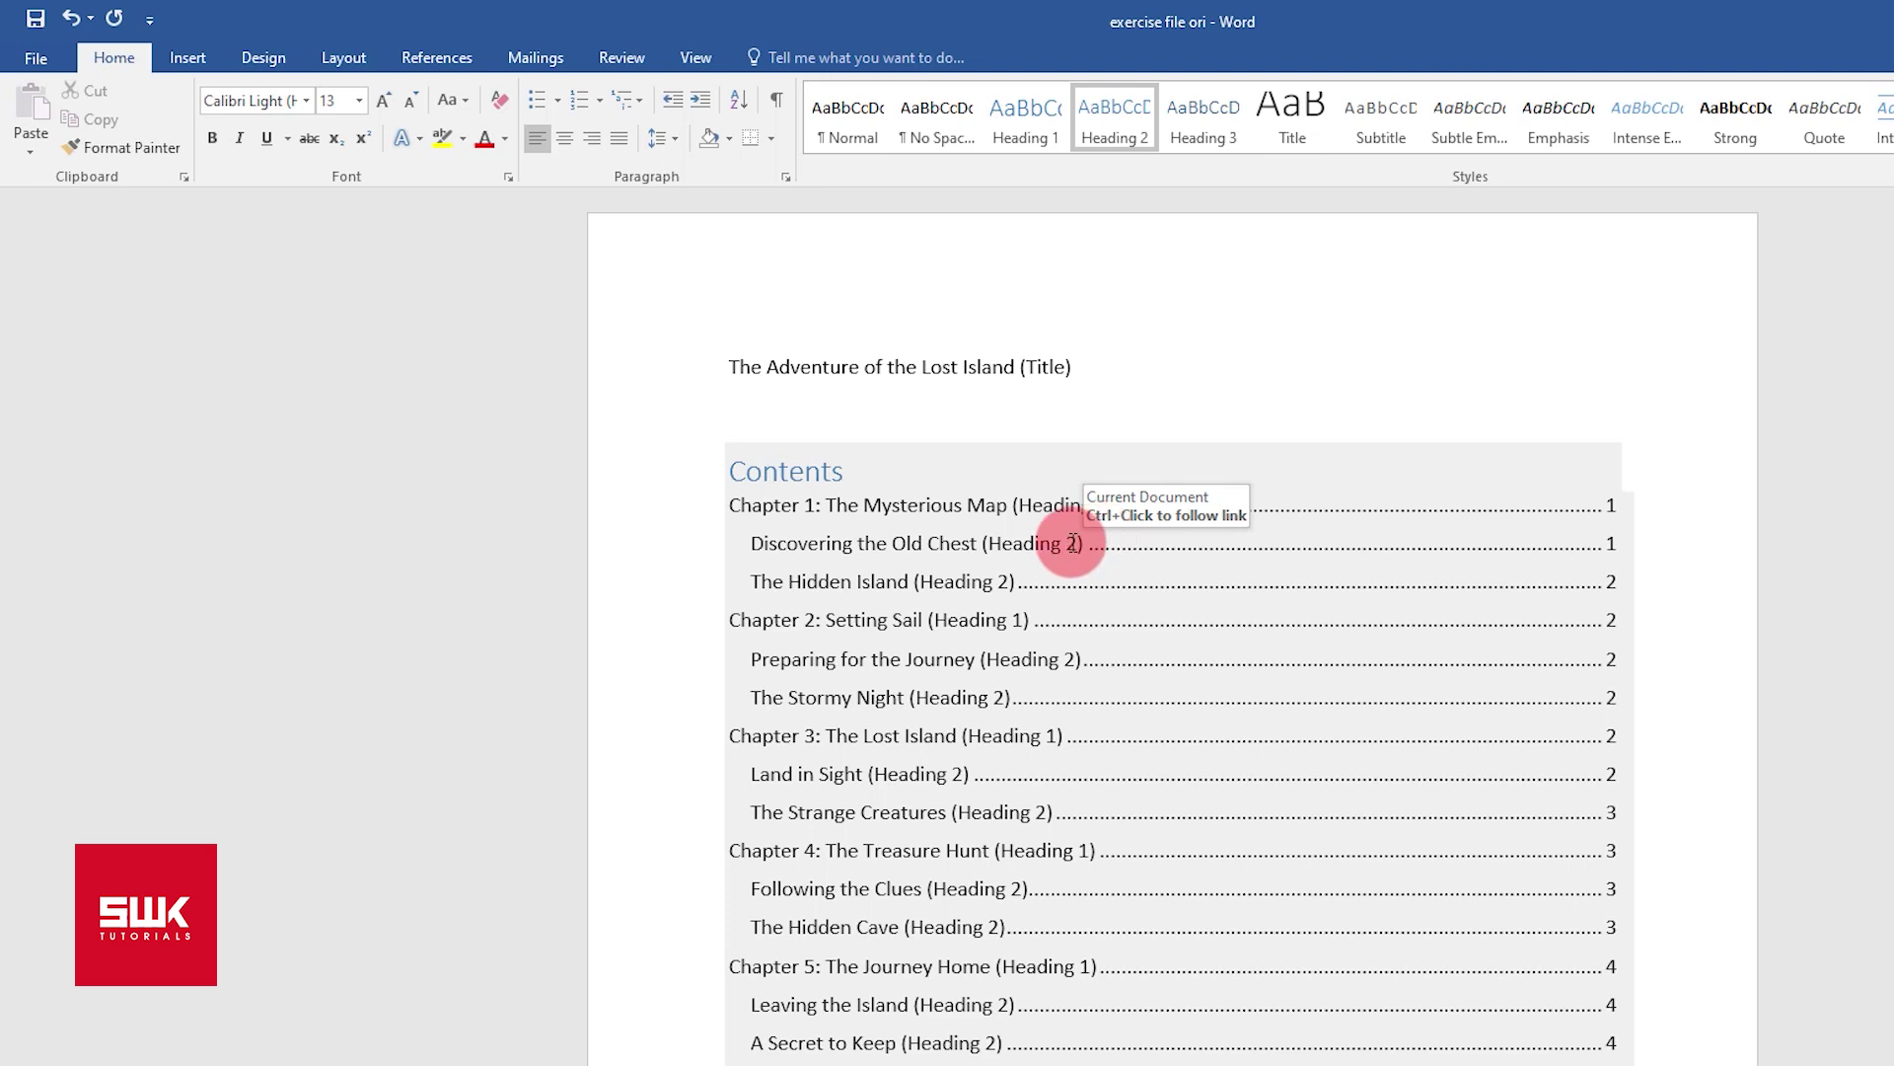
# Step: Update the entire Contents table so its entries drop the heading labels
pyautogui.click(887, 542)
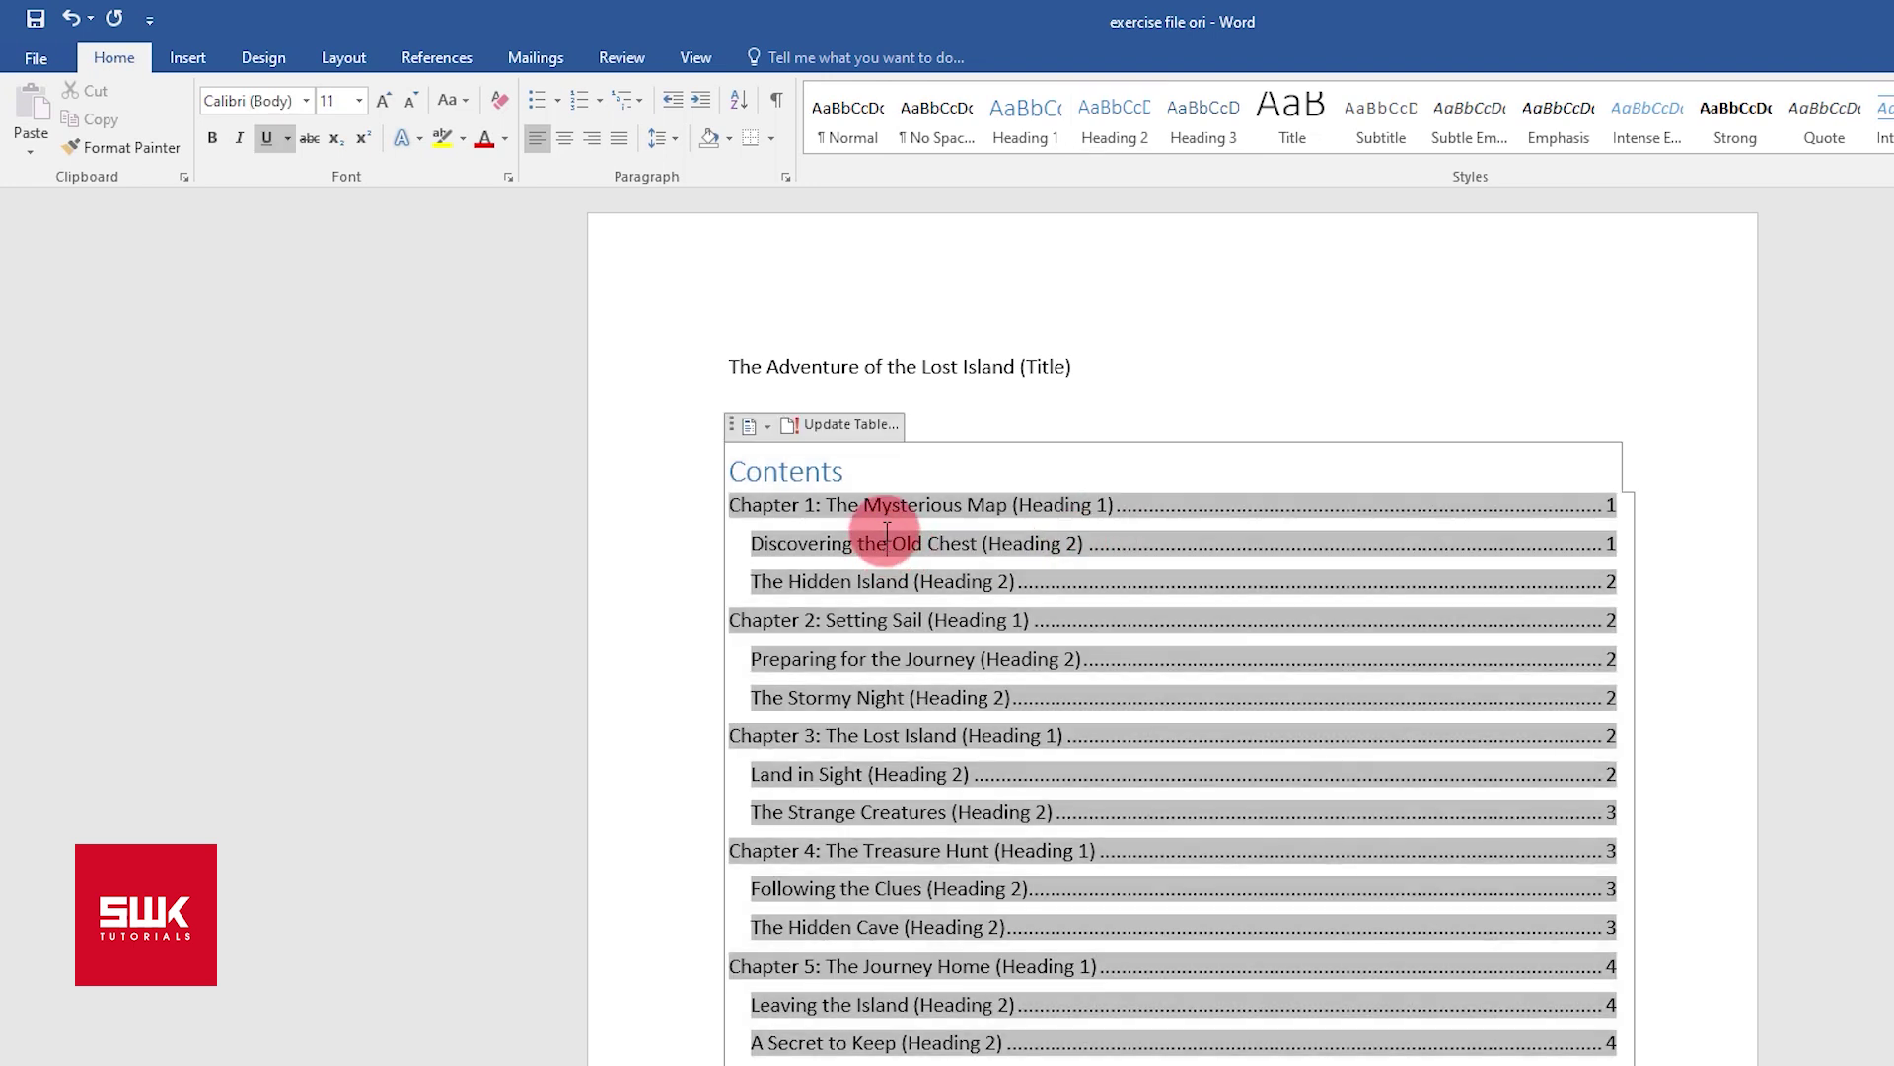
pyautogui.click(847, 424)
pyautogui.click(1182, 677)
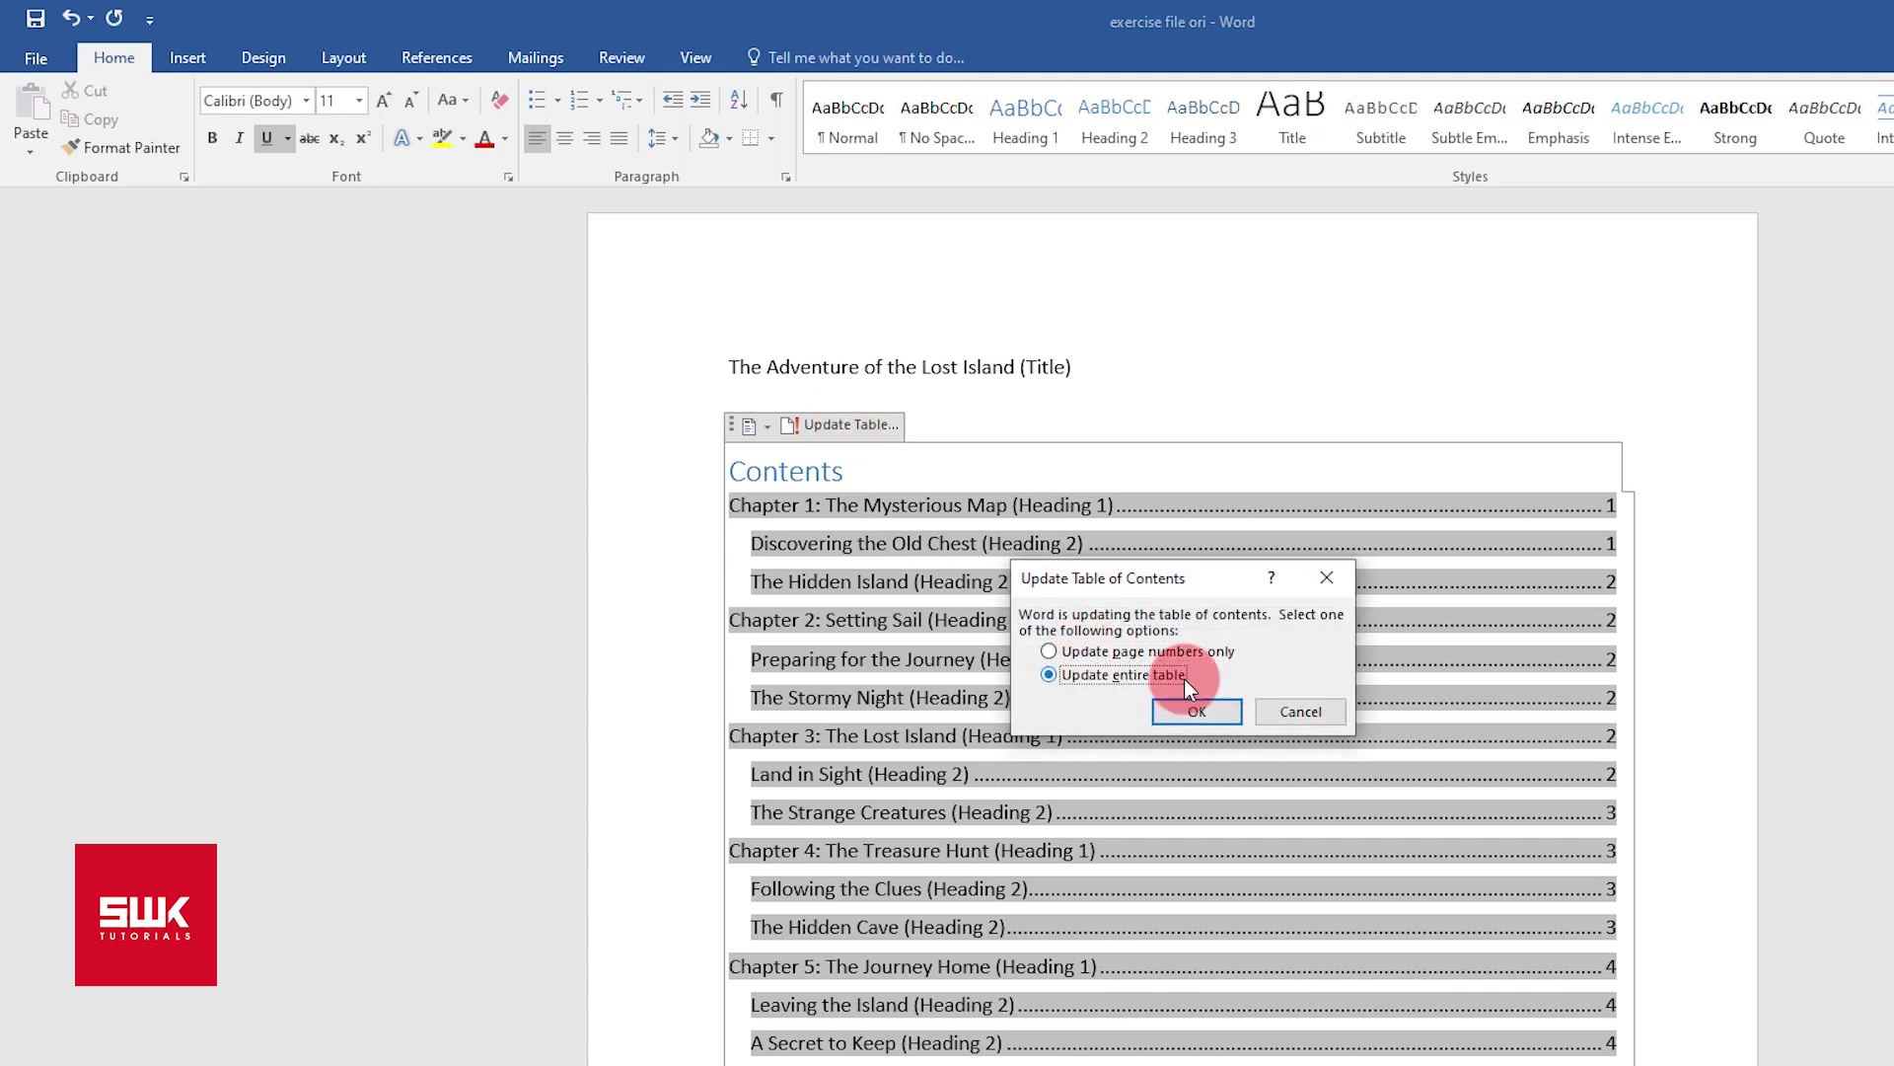
pyautogui.click(1194, 711)
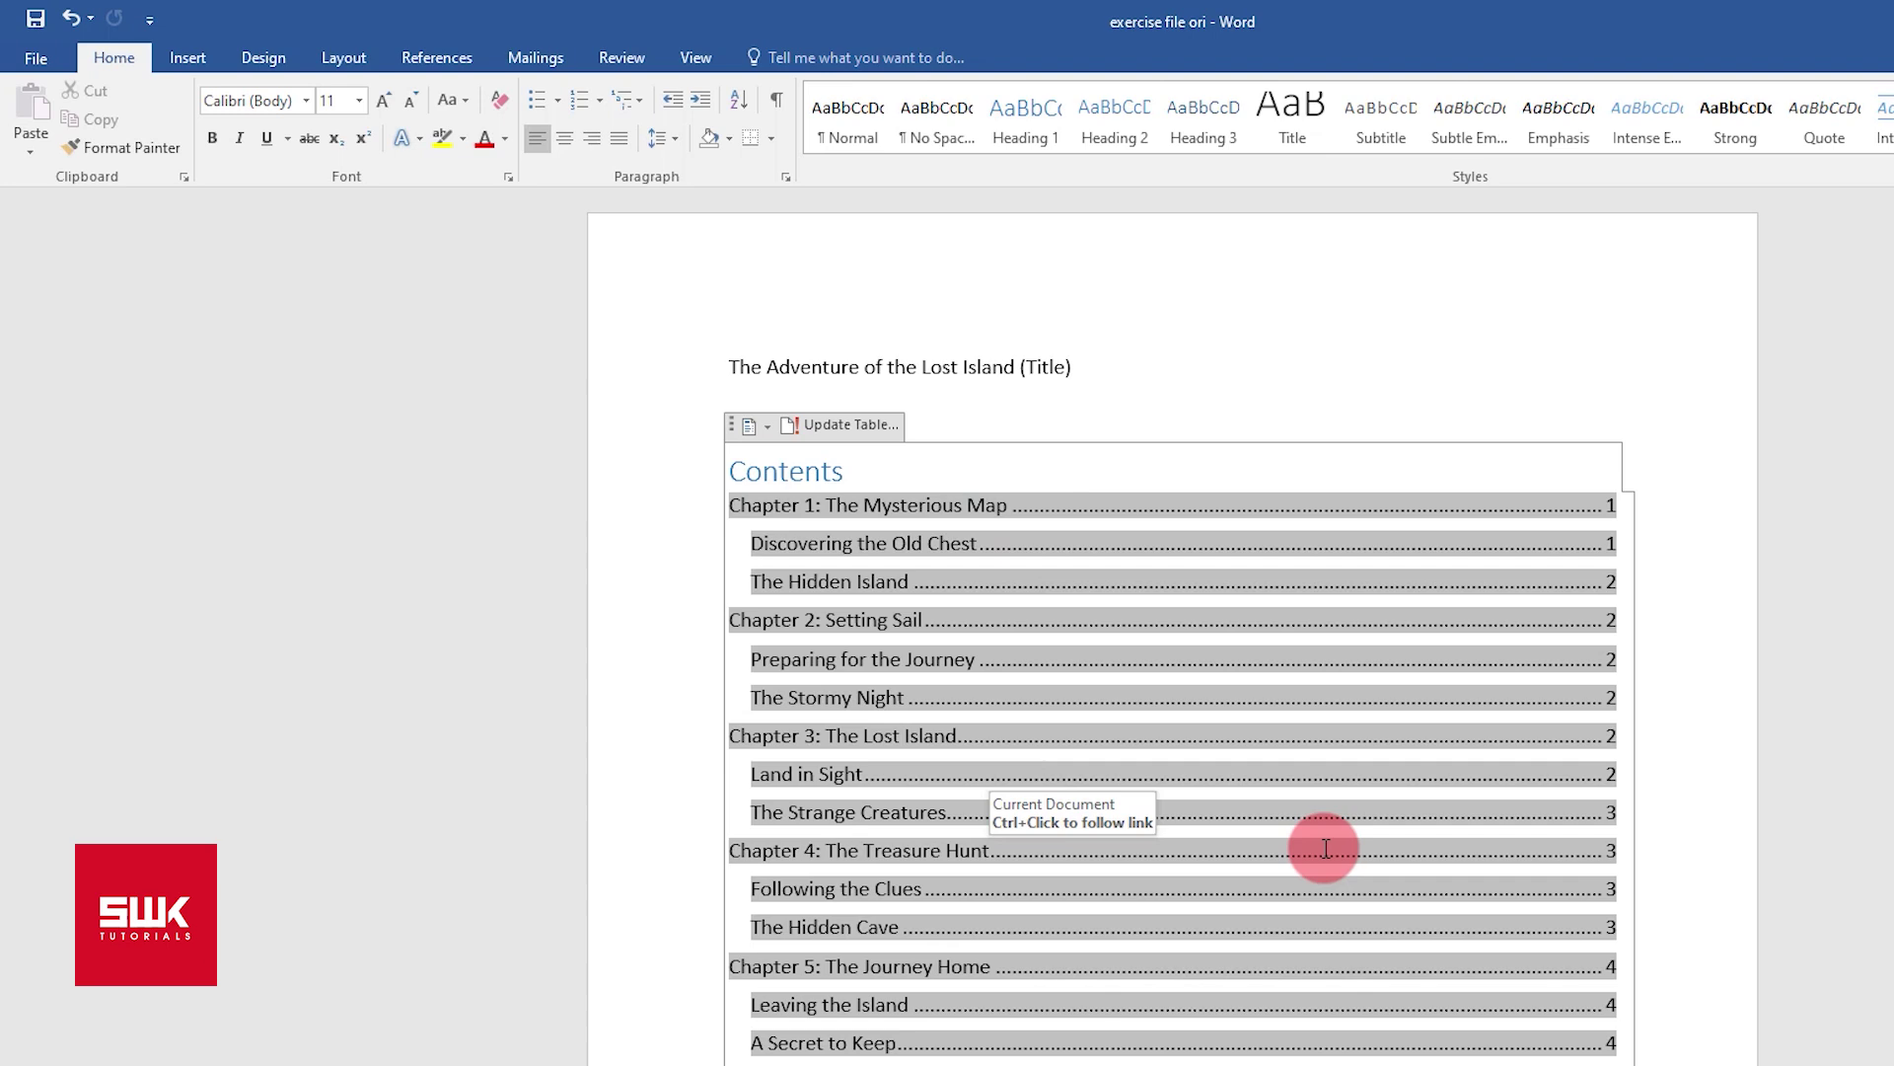
pyautogui.click(1653, 688)
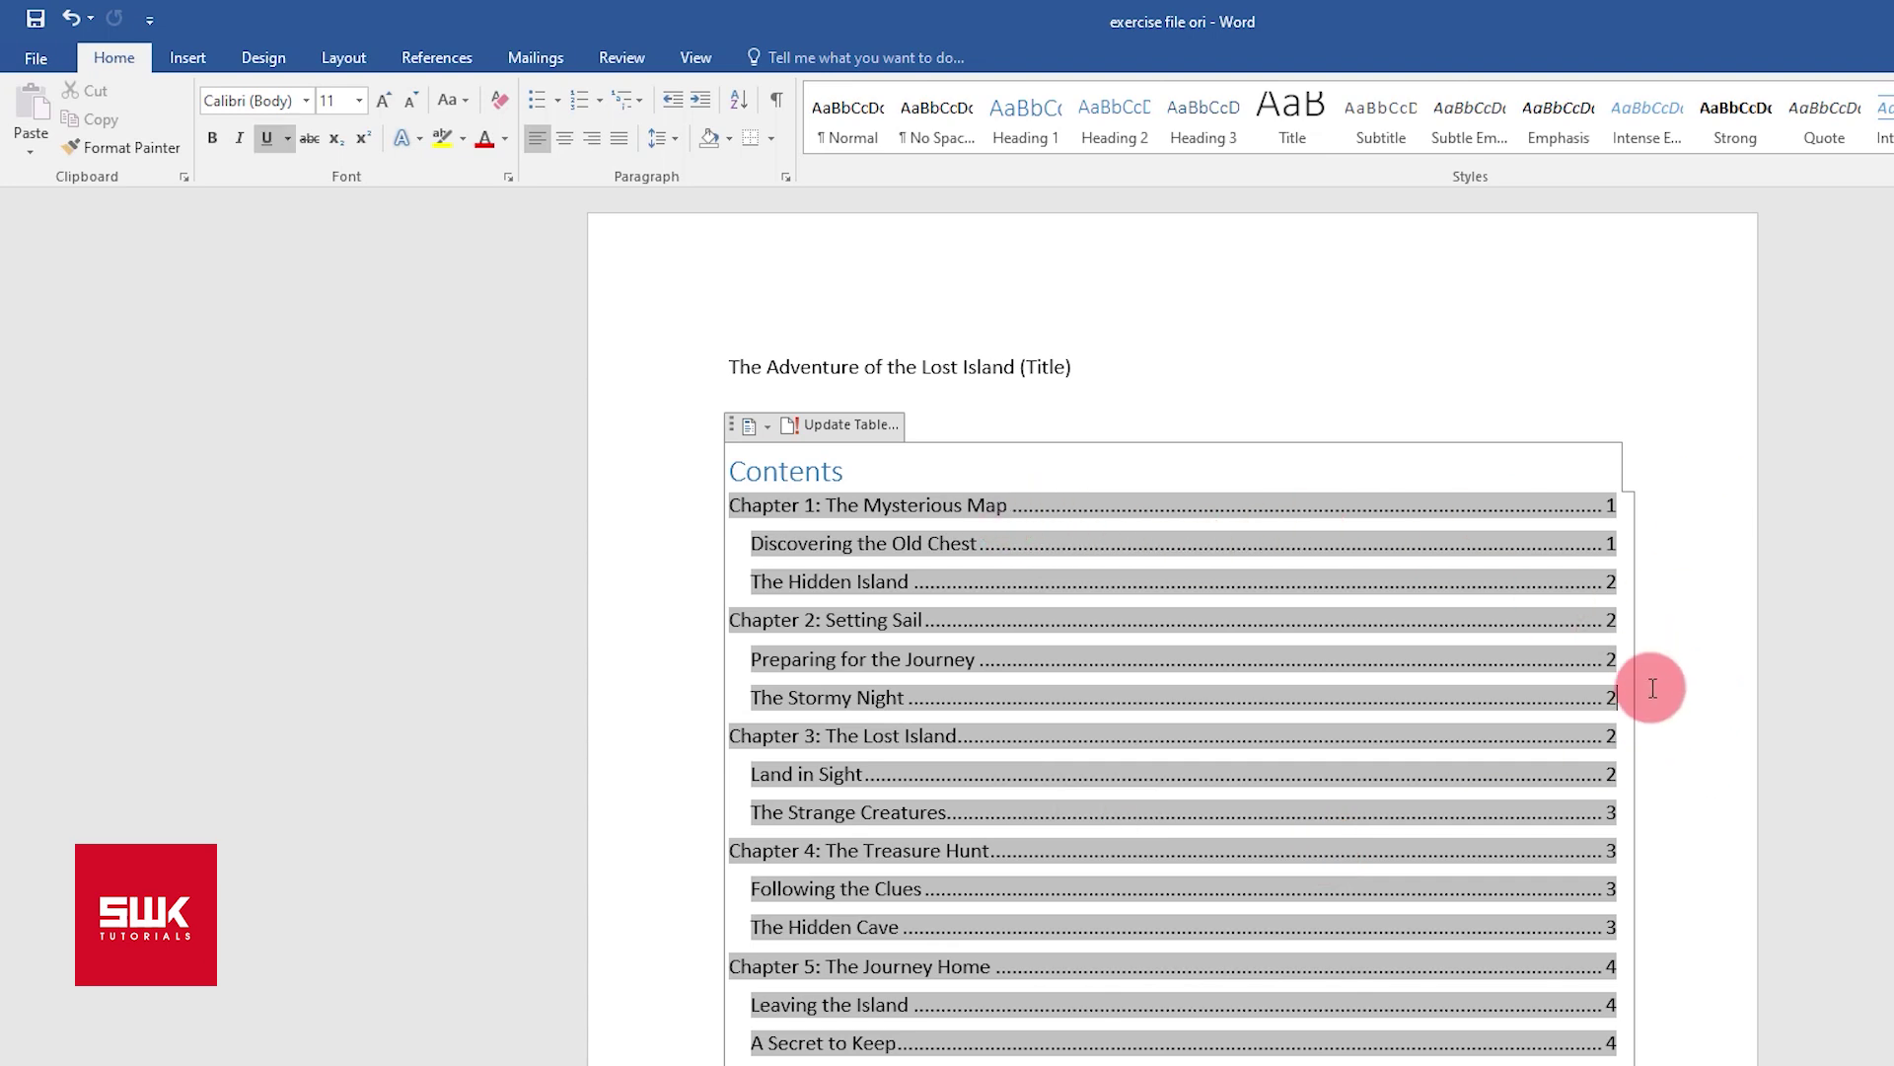
# Step: Place the insertion point at the start of the Chapter 1 heading
pyautogui.scroll(-7, 897, 478)
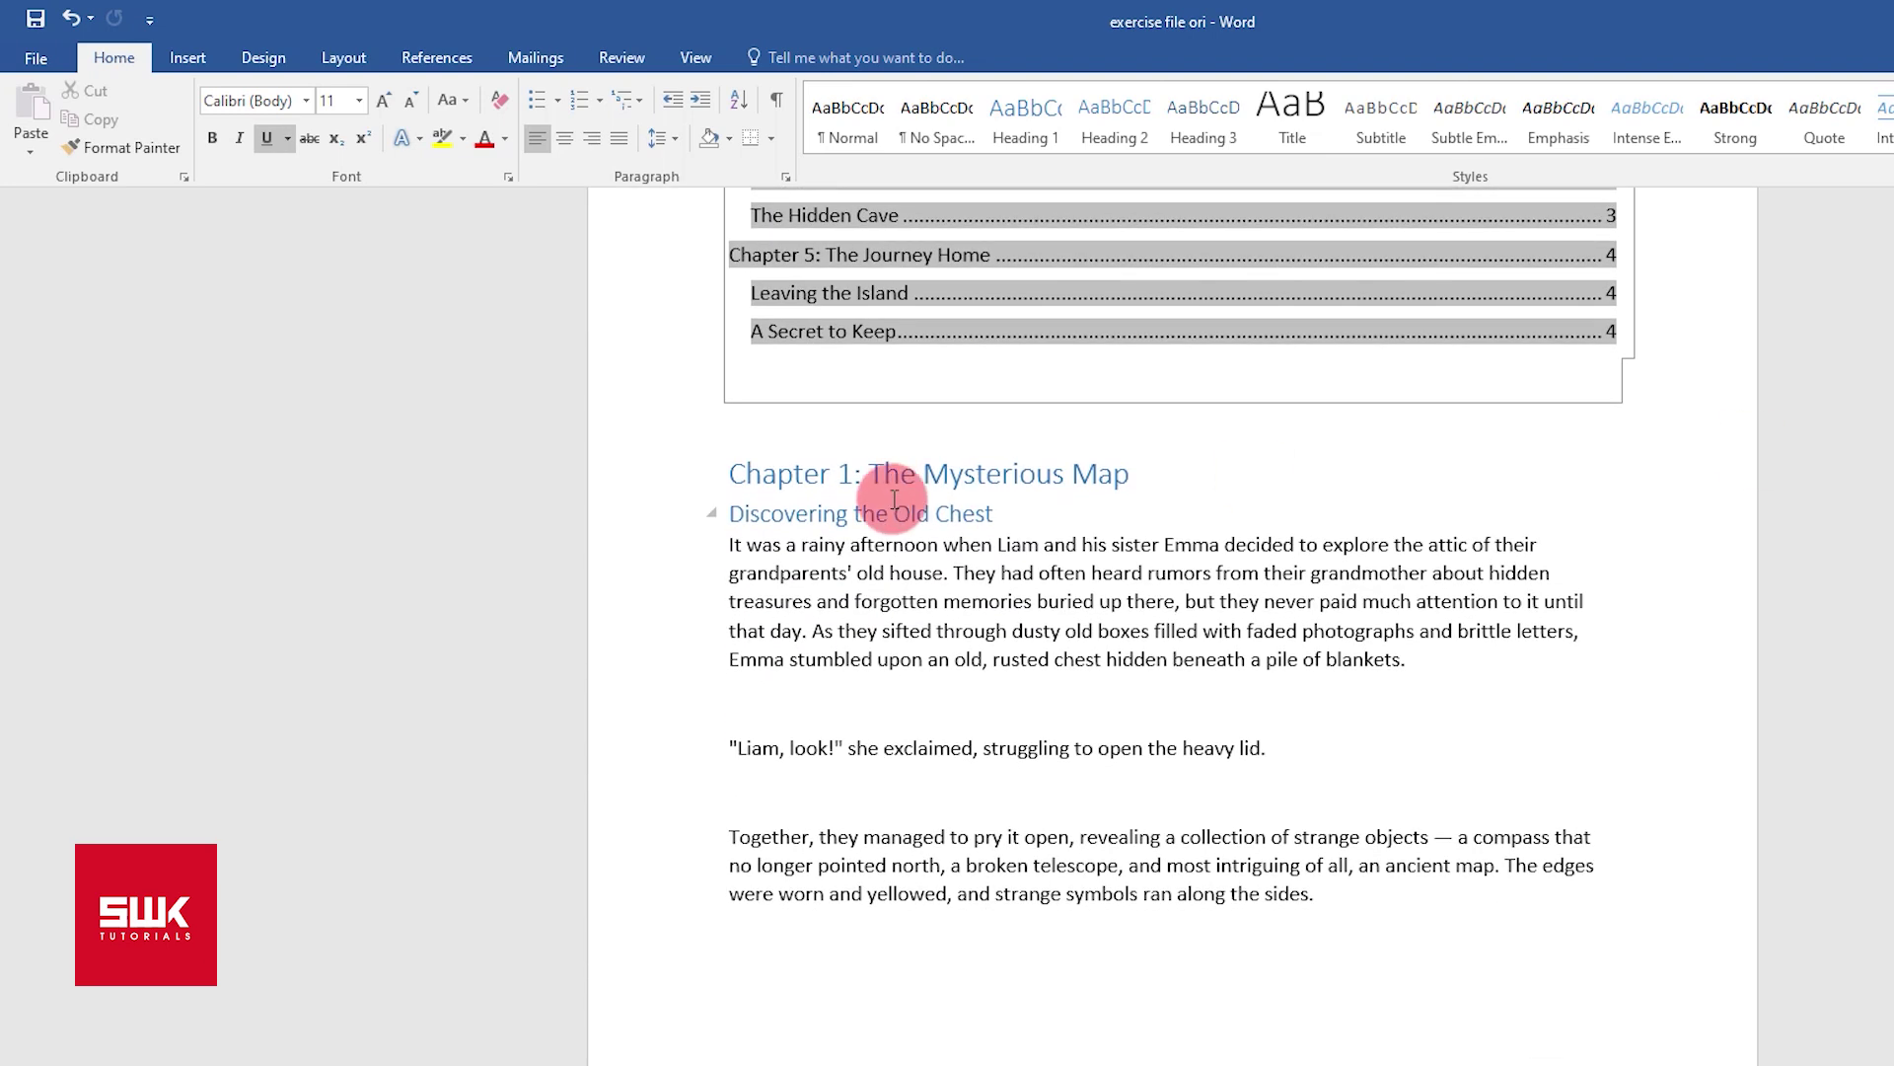
pyautogui.click(818, 476)
pyautogui.click(730, 472)
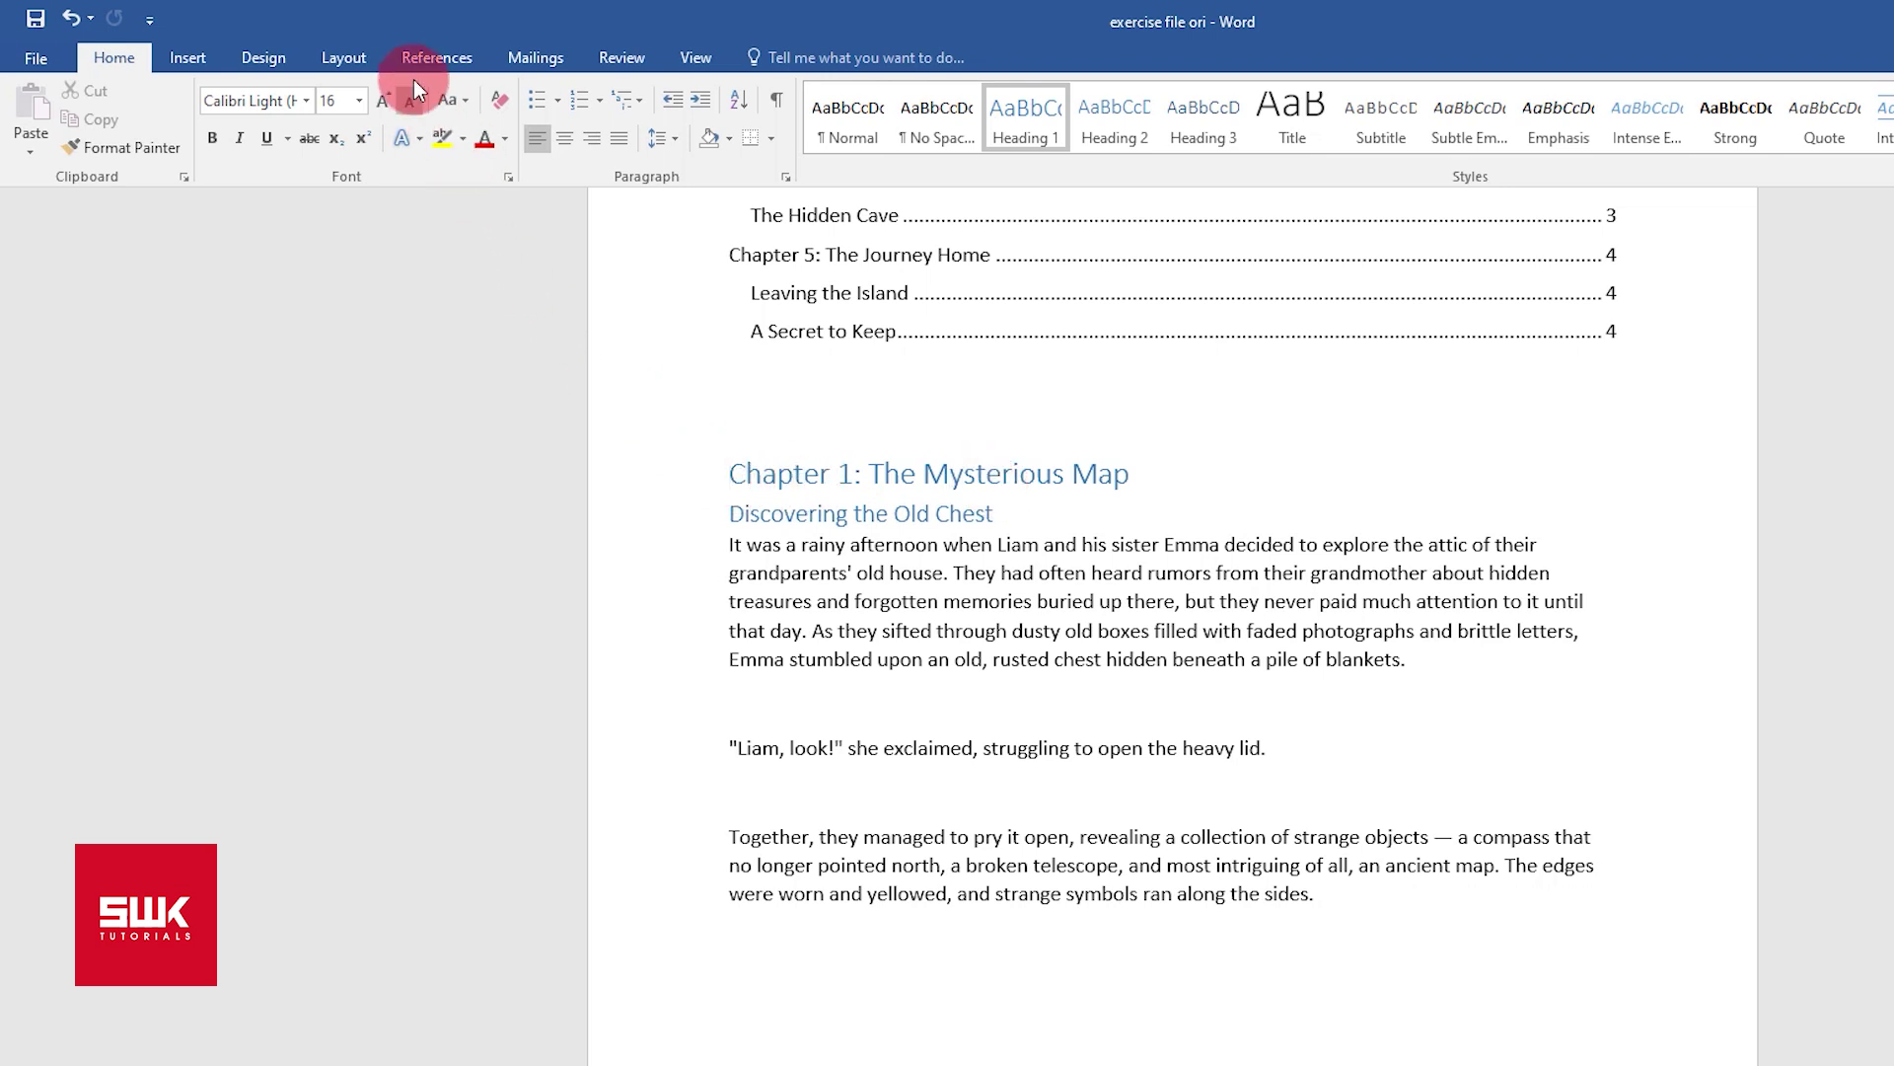
# Step: Insert Next Page section breaks before the Chapter 1 and Chapter 2 headings
pyautogui.click(363, 66)
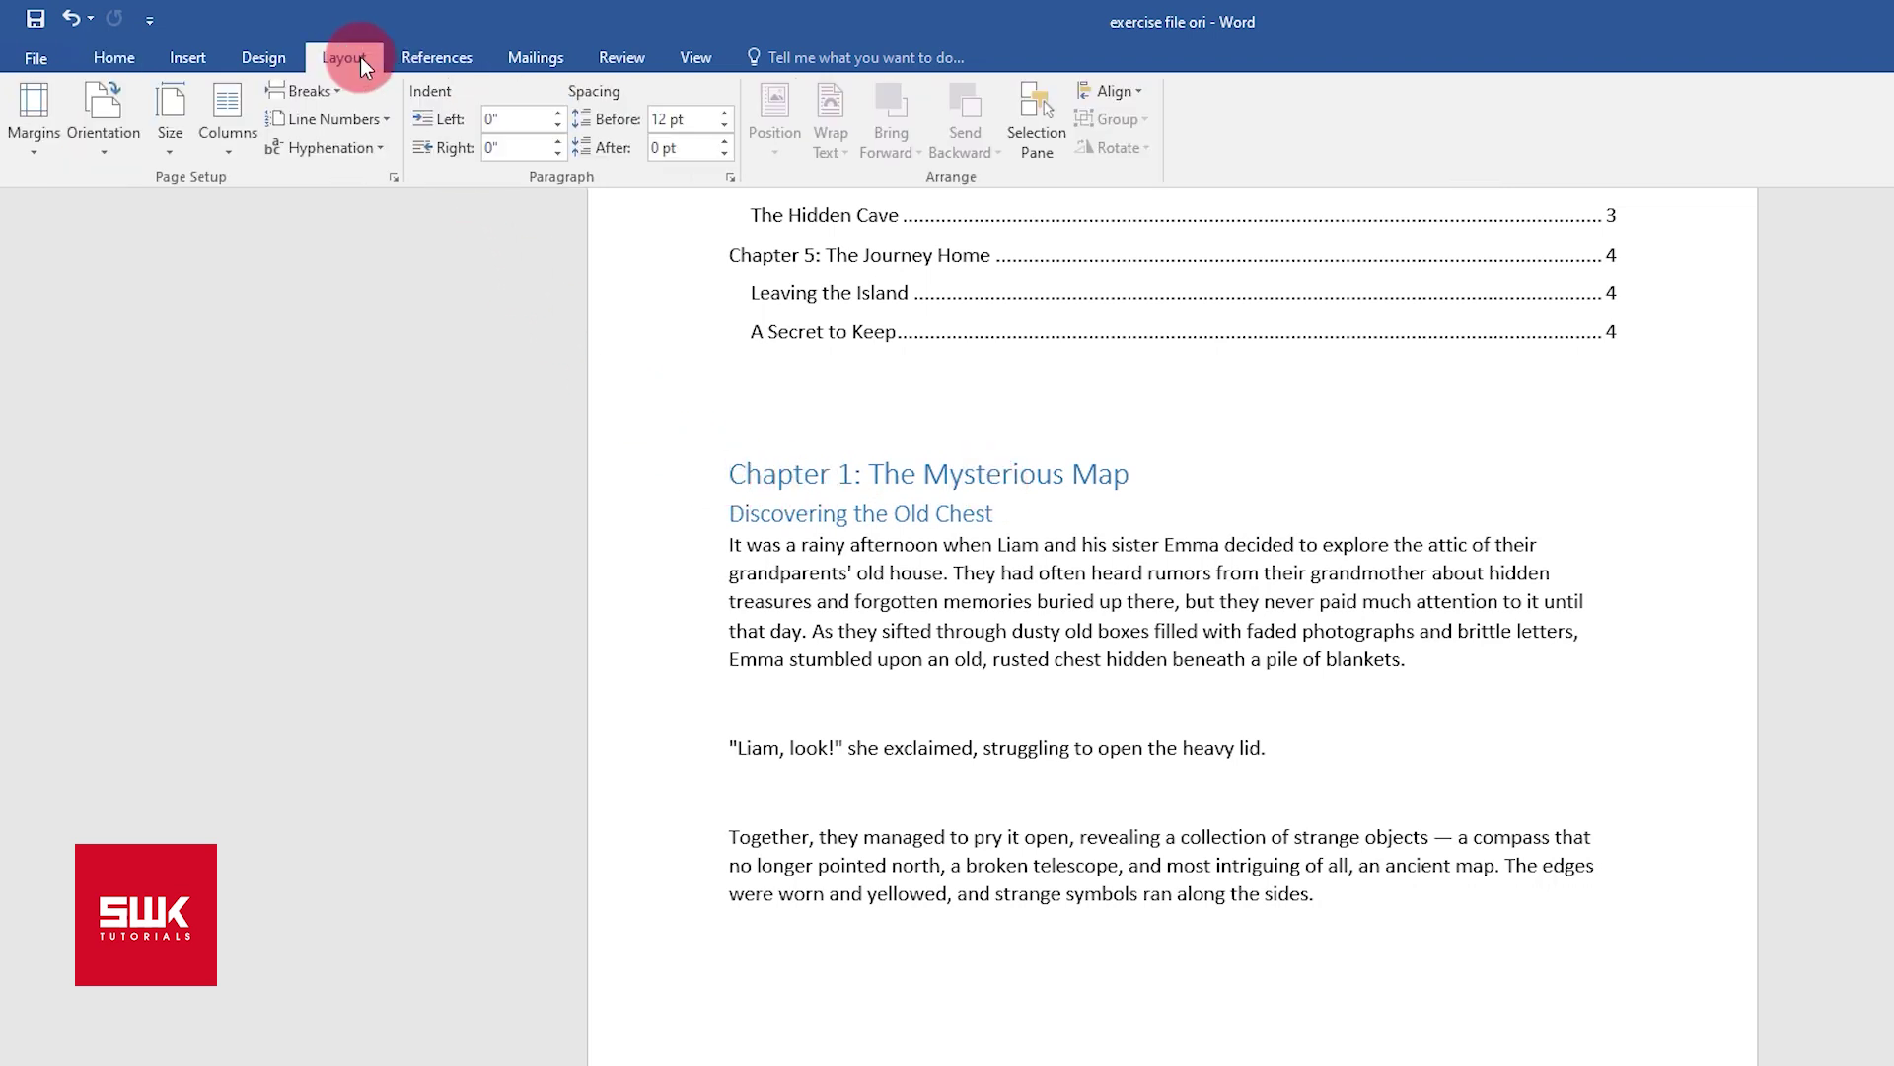
pyautogui.click(310, 91)
pyautogui.click(424, 403)
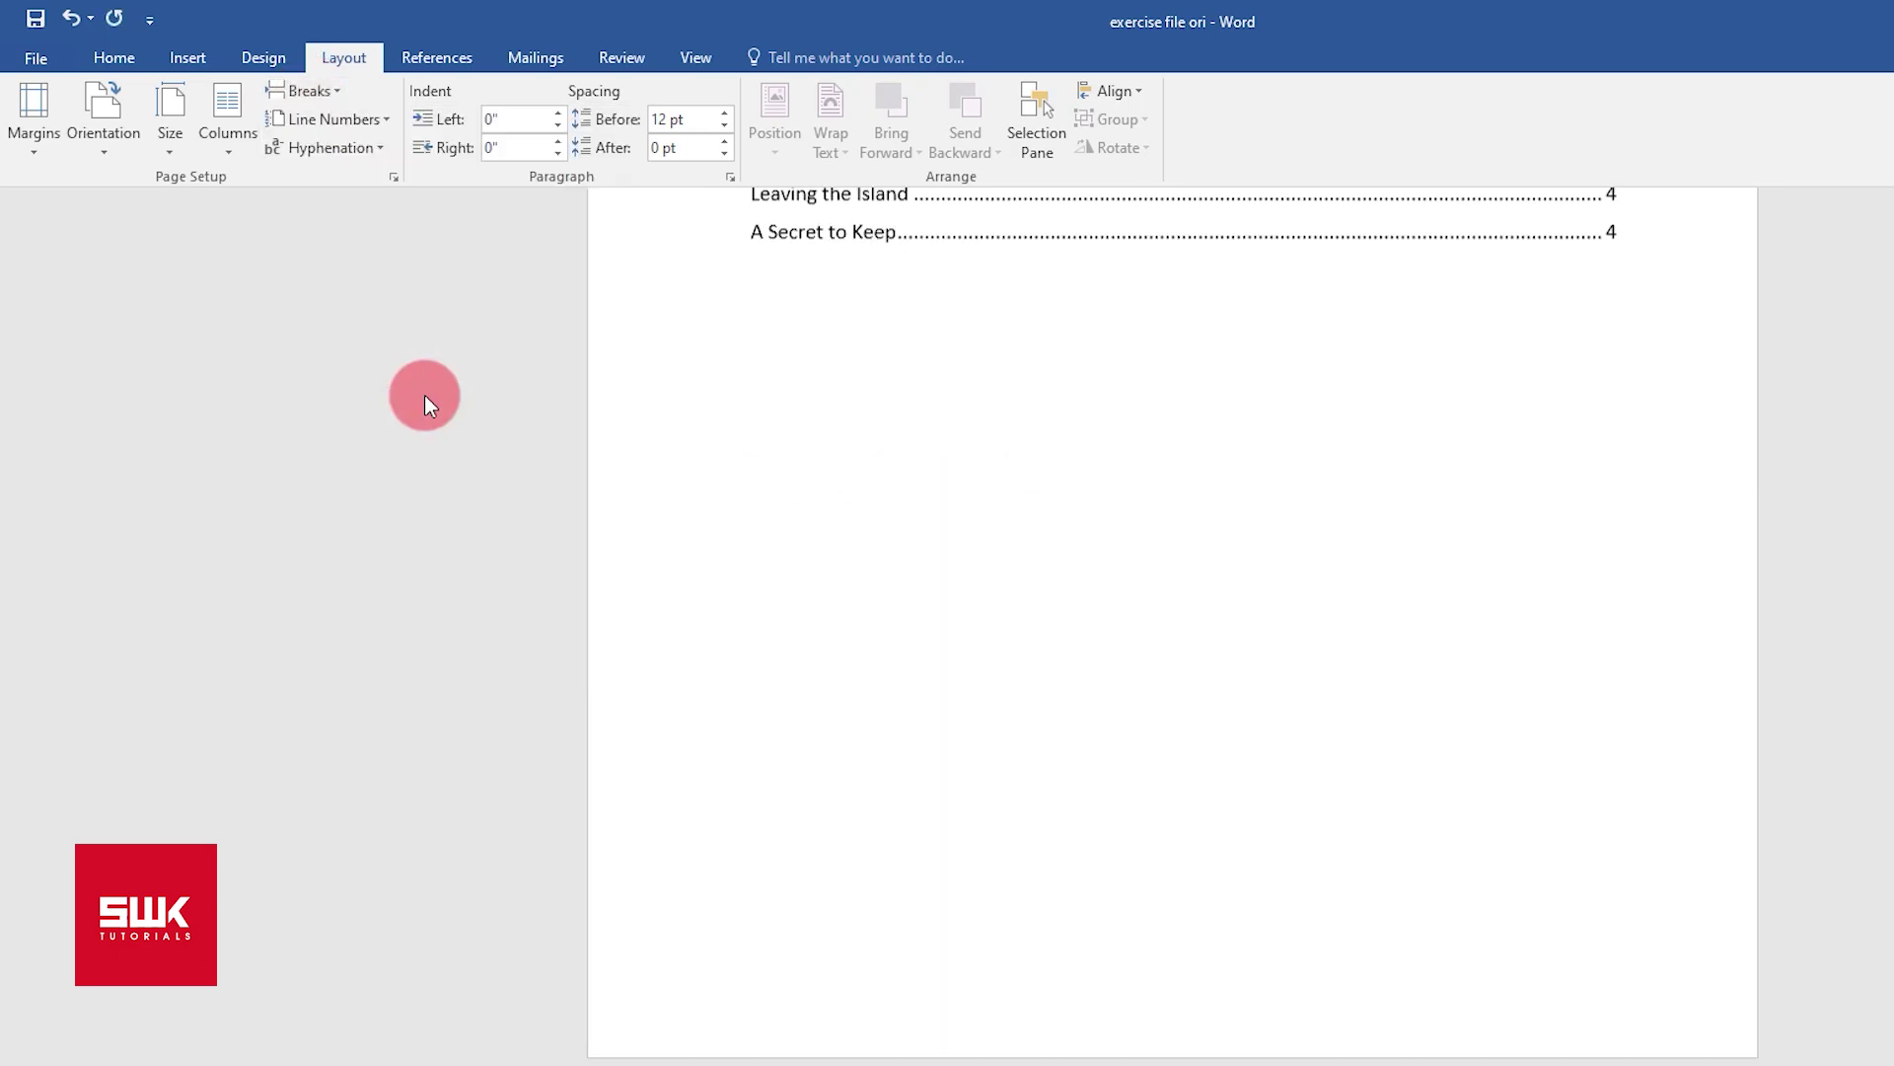
pyautogui.scroll(-15, 1172, 622)
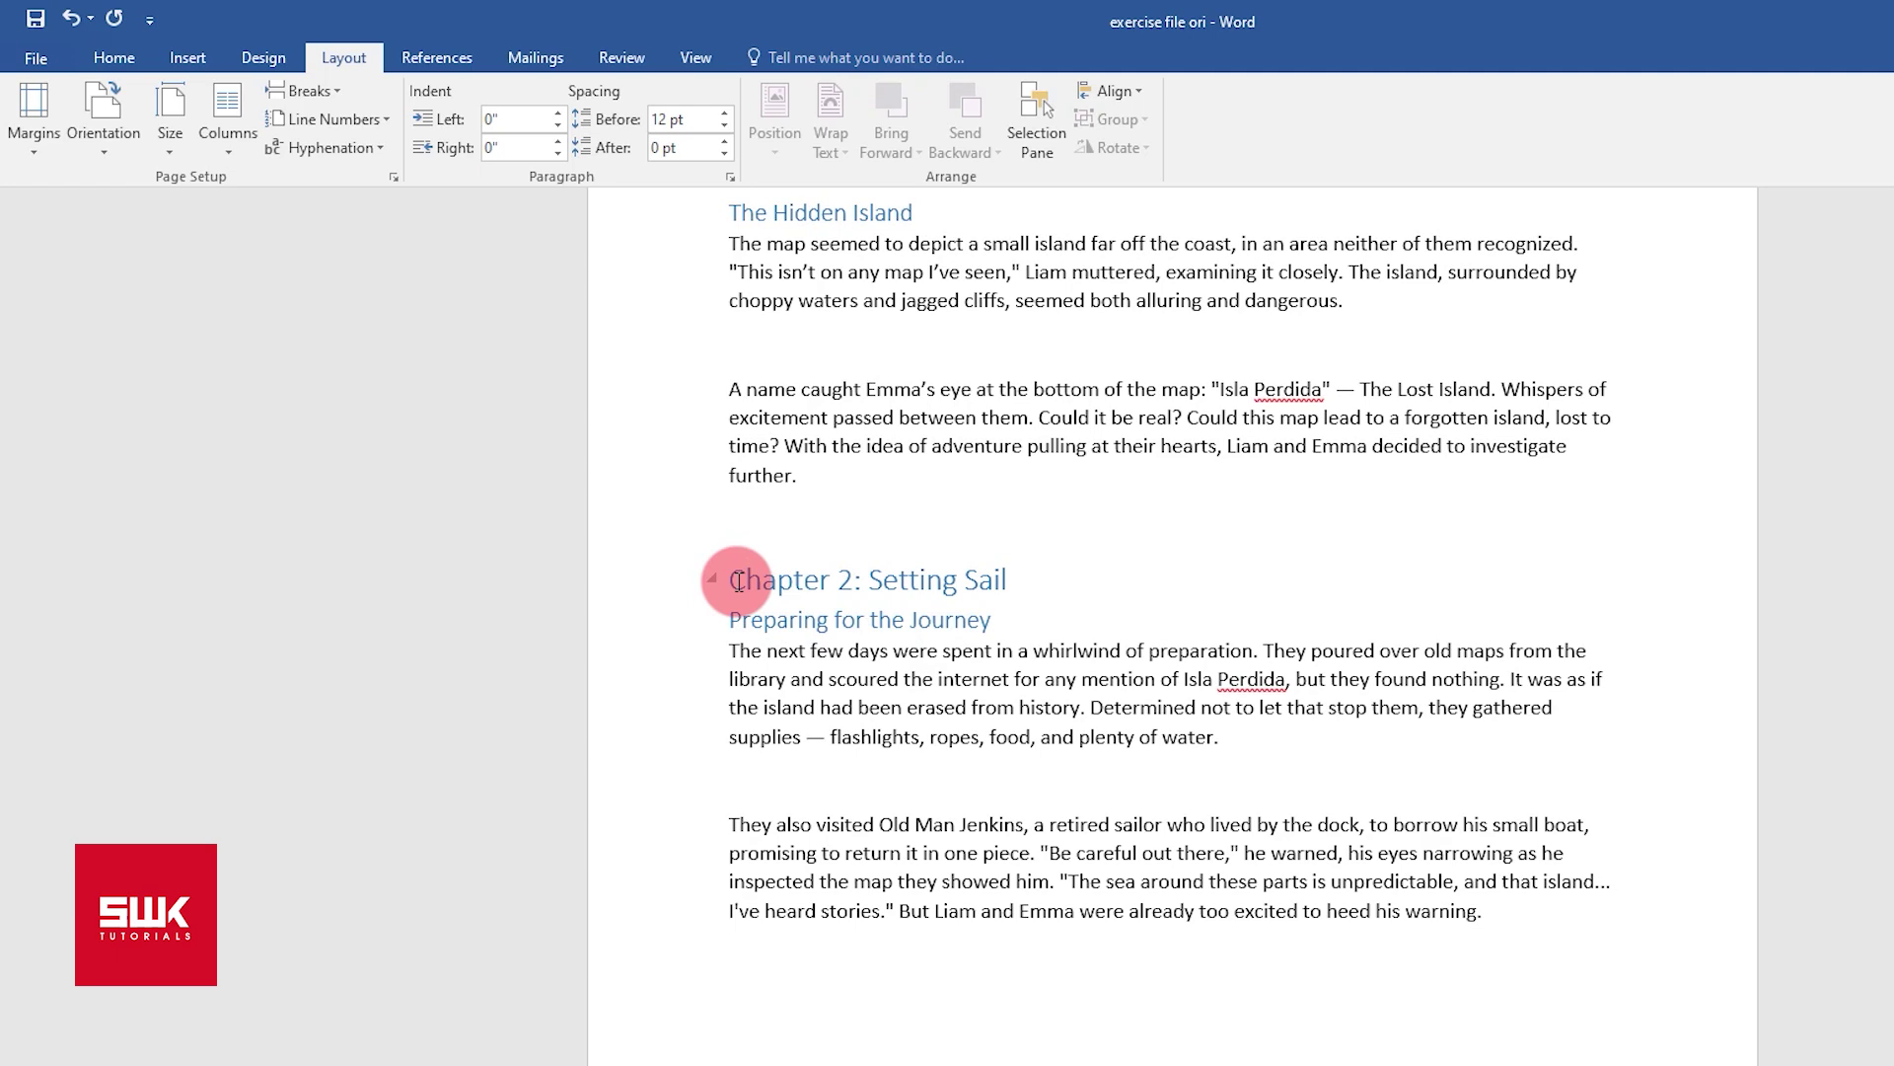
pyautogui.click(735, 579)
pyautogui.click(318, 87)
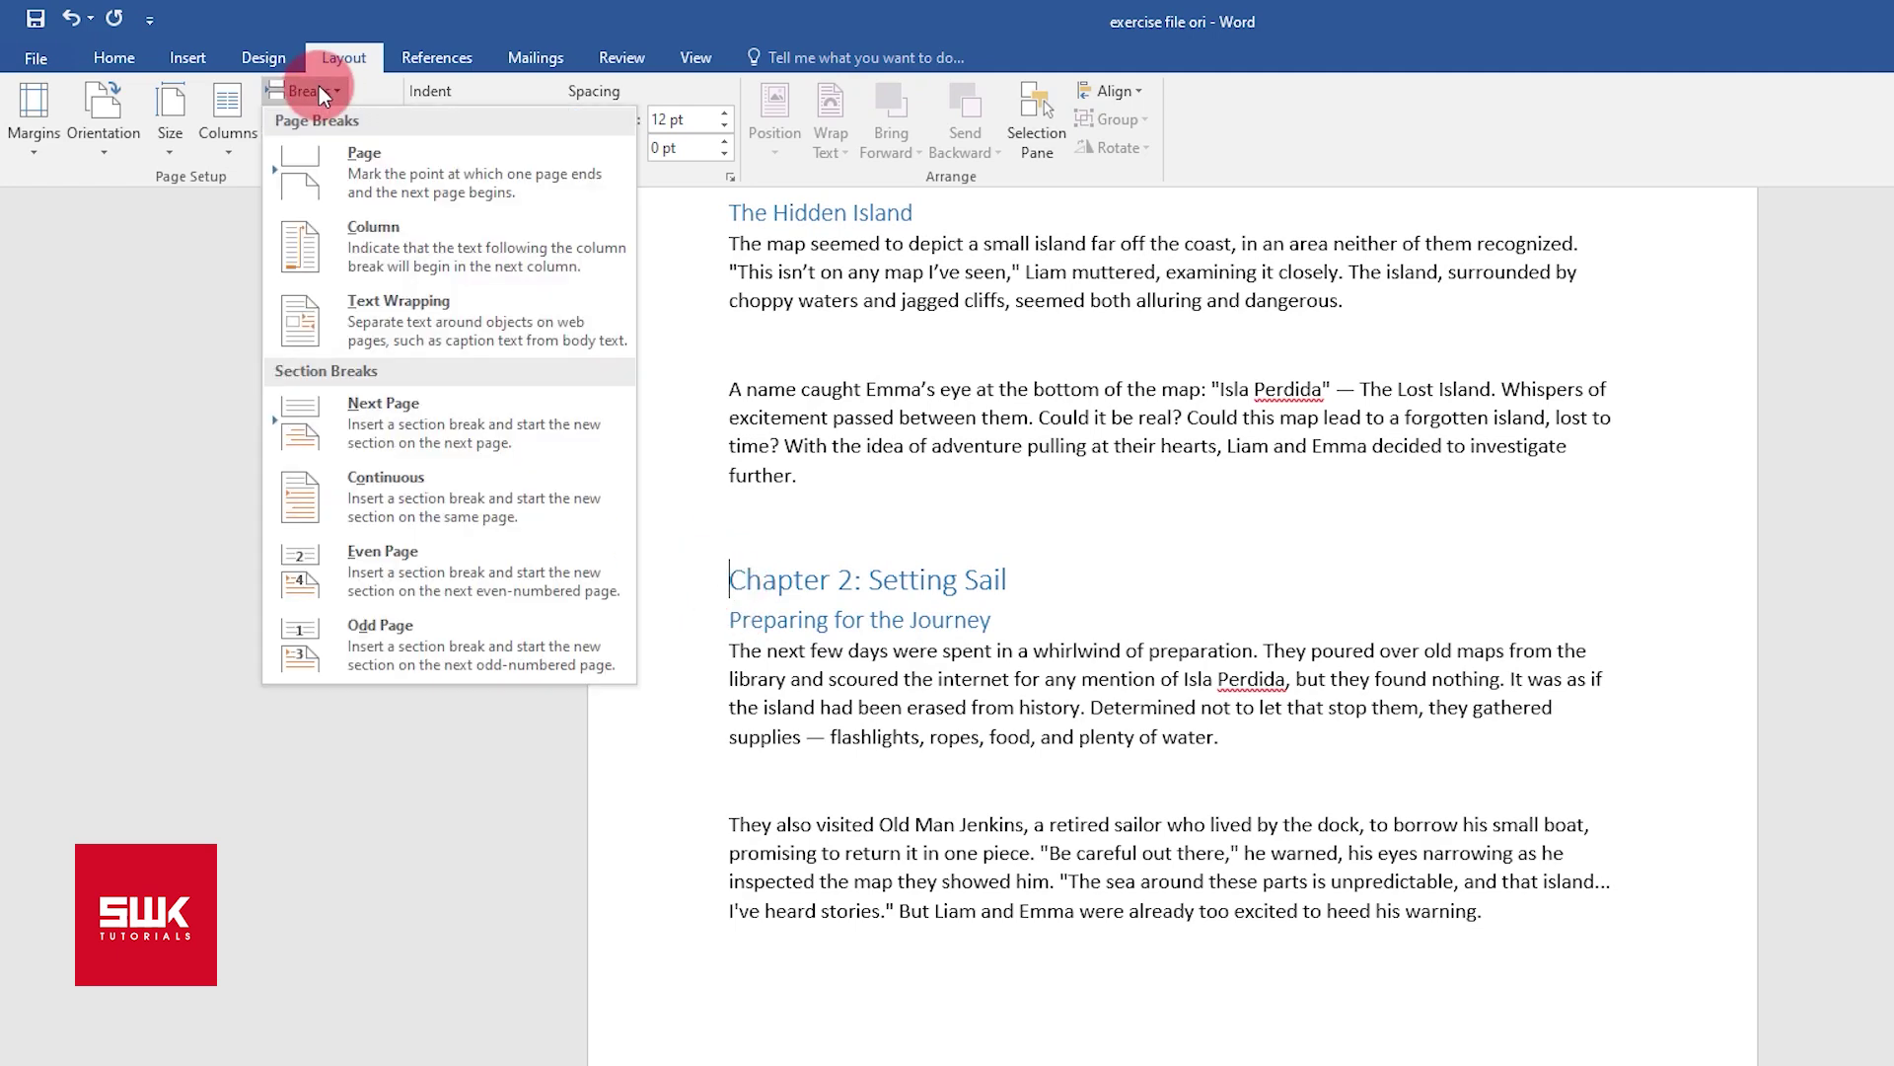
pyautogui.click(405, 426)
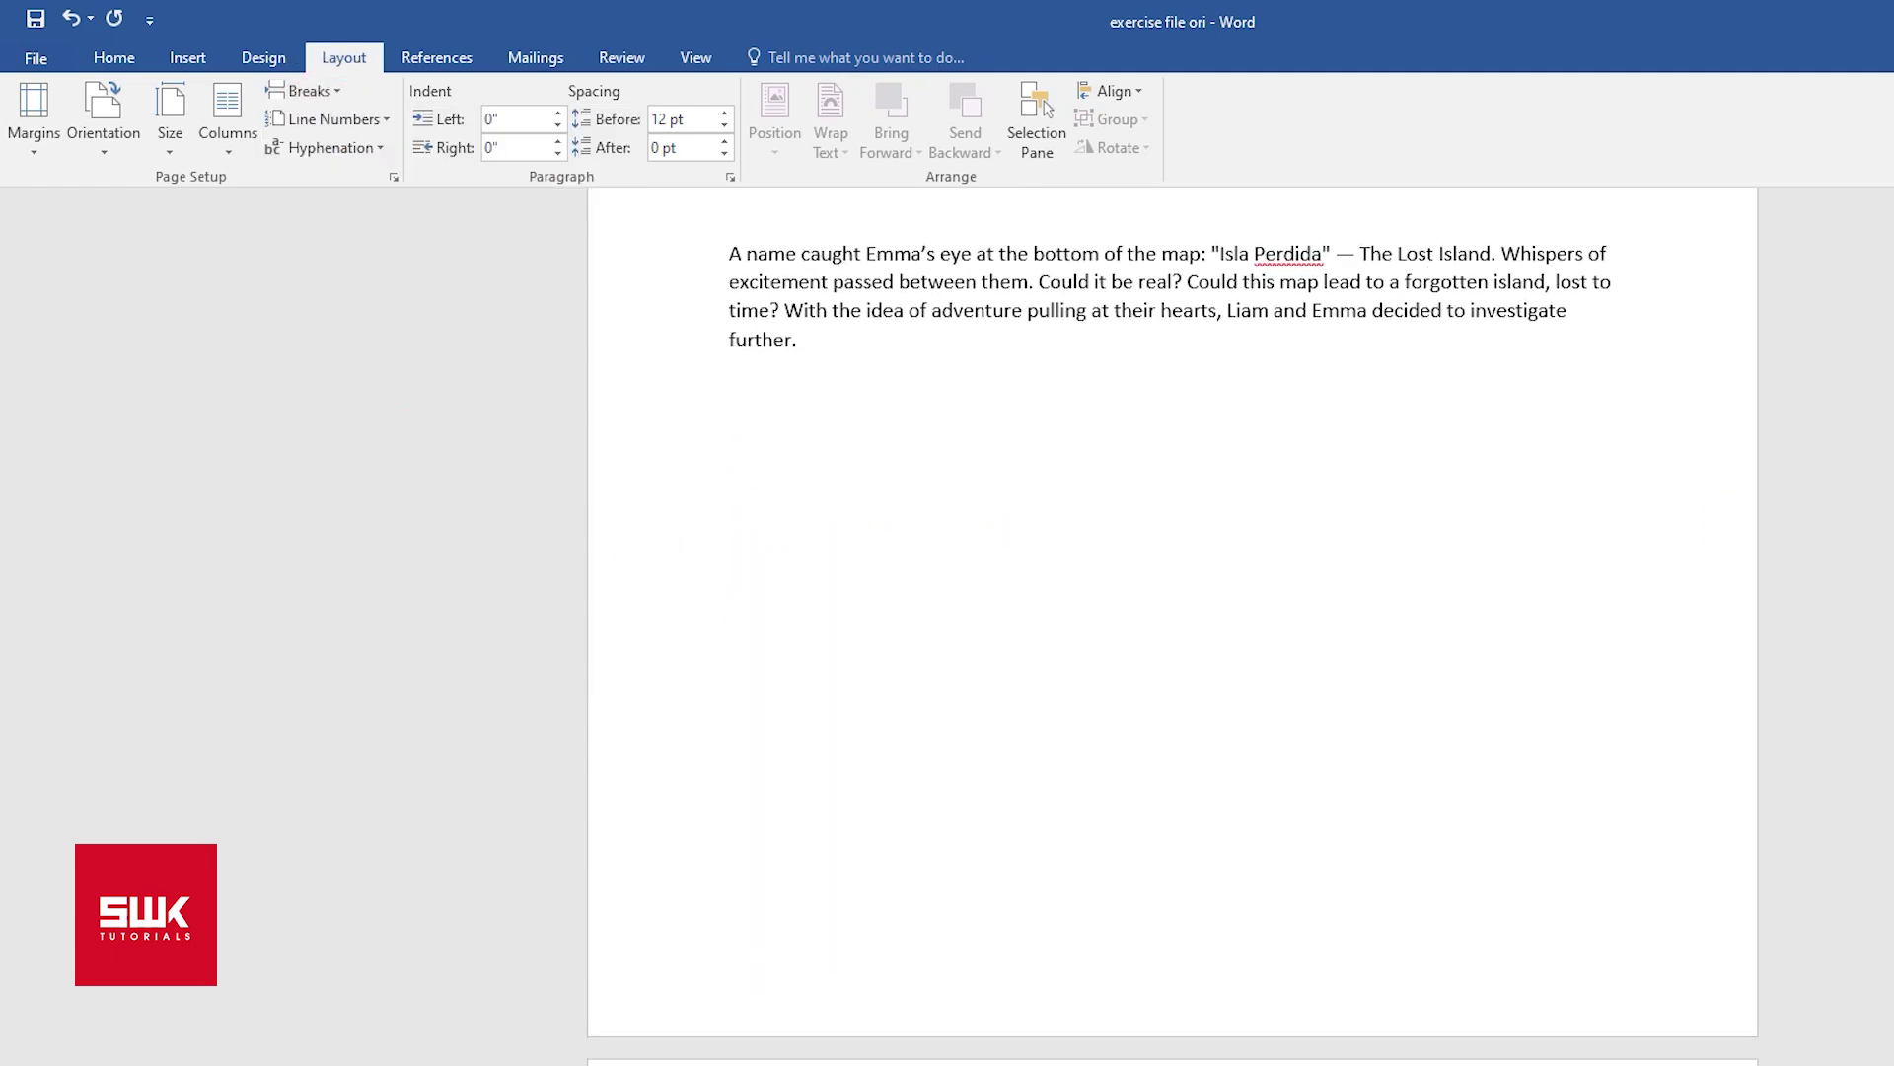
# Step: Insert Next Page breaks before Chapters 3, 4 and 5, then return to the document start
pyautogui.click(729, 355)
pyautogui.click(318, 90)
pyautogui.click(406, 427)
pyautogui.scroll(-10, 1172, 632)
pyautogui.click(730, 655)
pyautogui.click(318, 90)
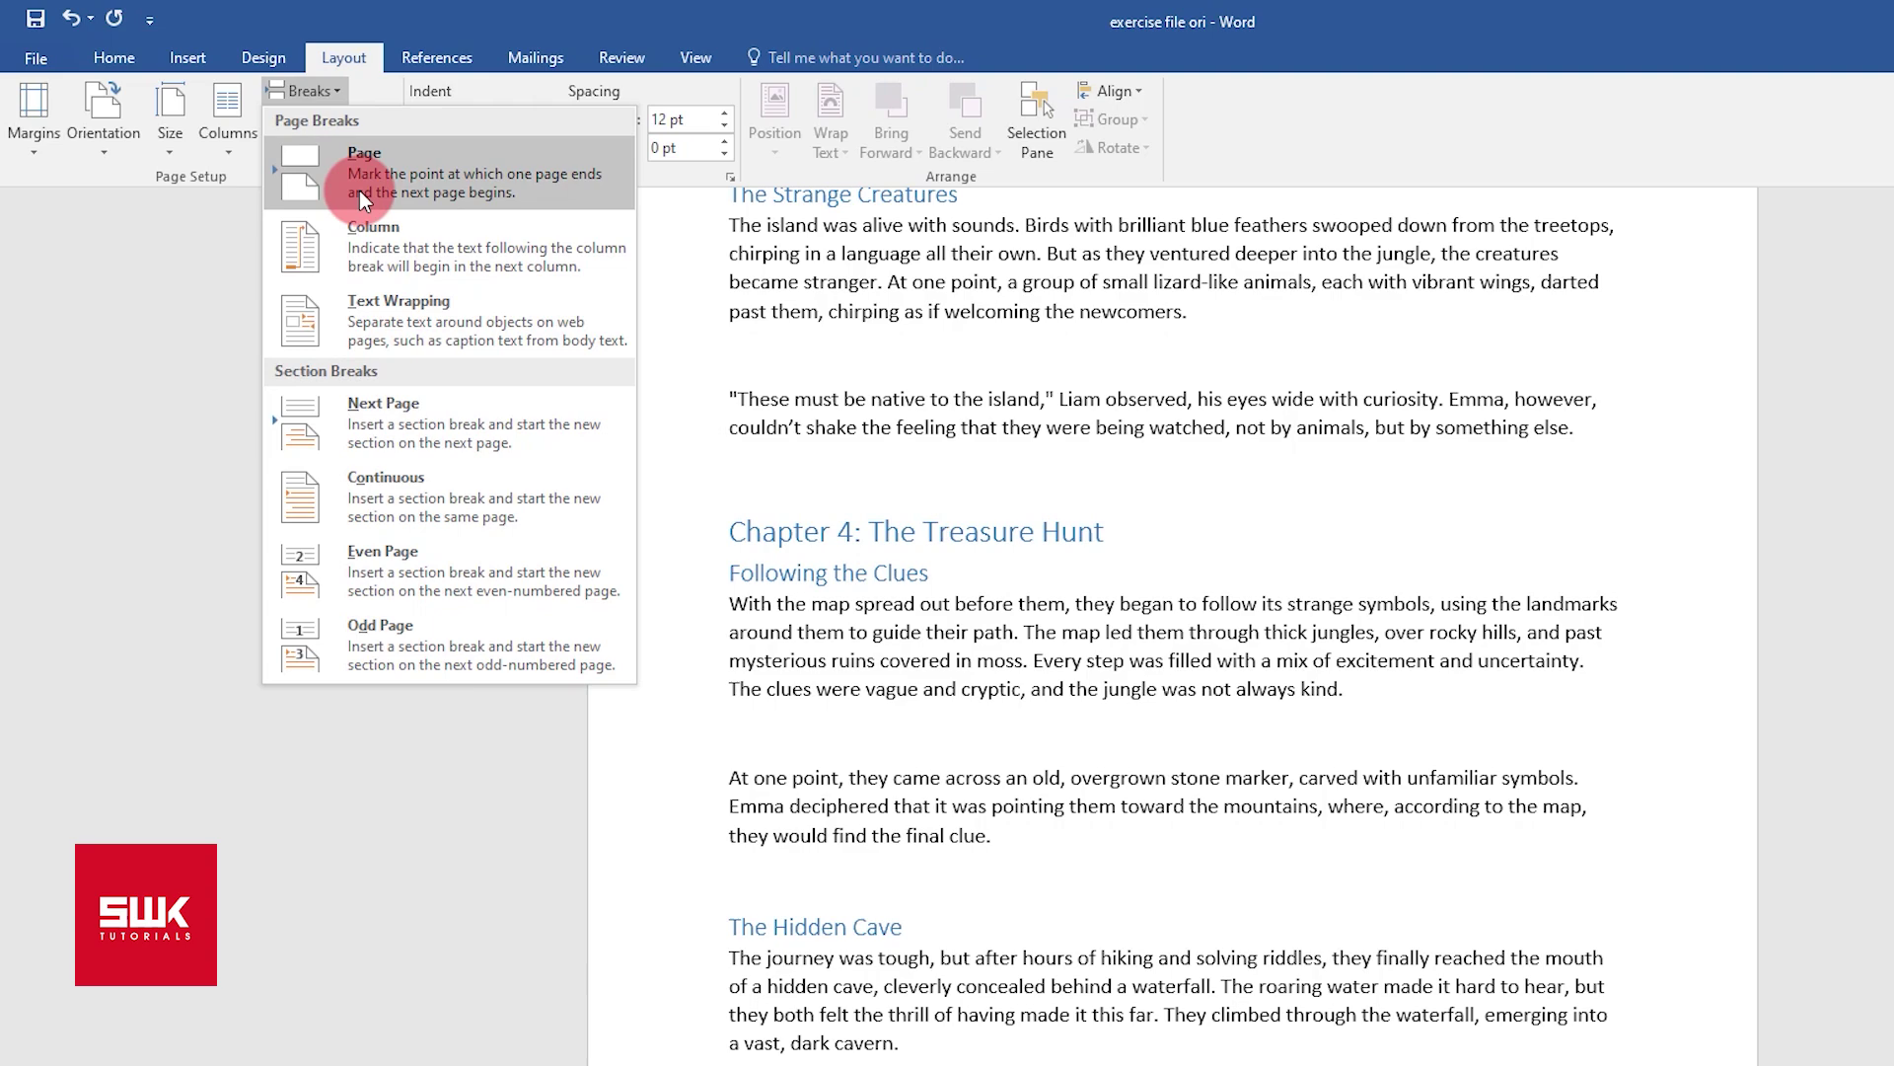
pyautogui.click(405, 426)
pyautogui.scroll(-10, 982, 696)
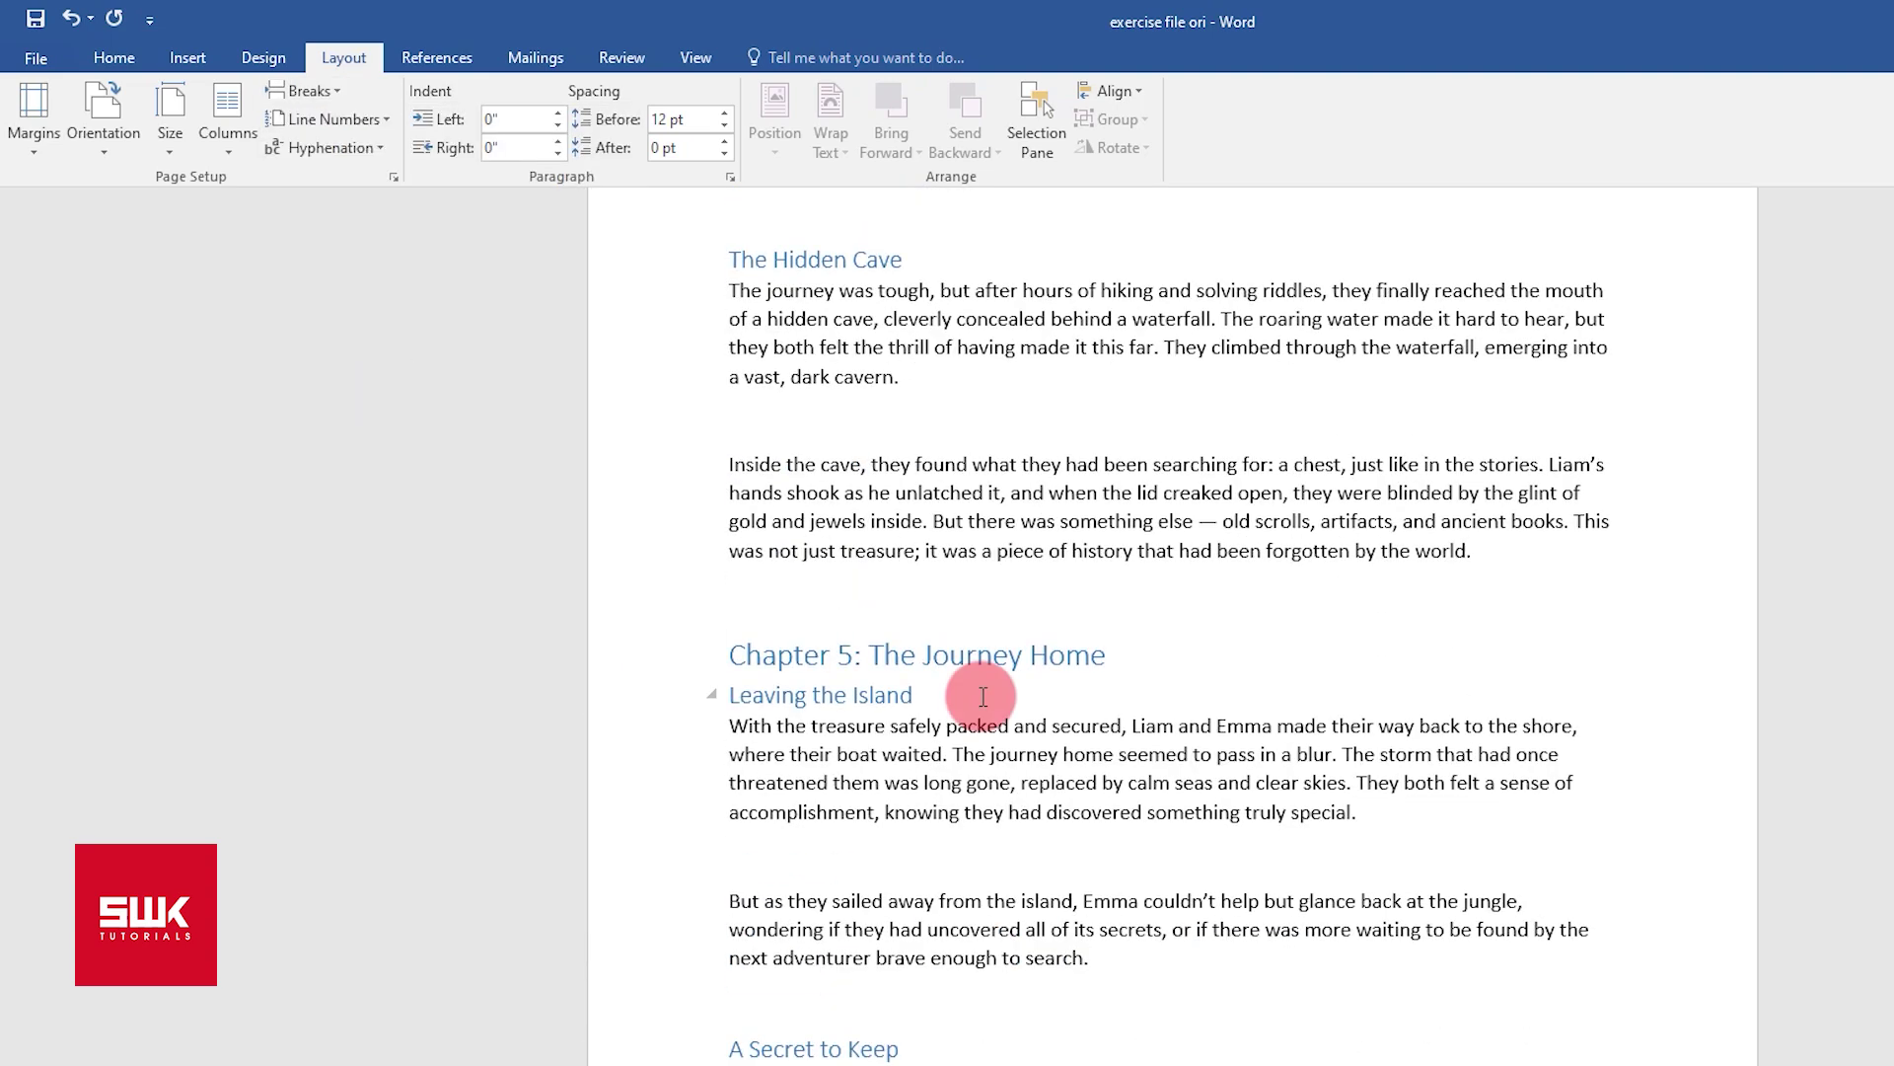
pyautogui.click(317, 92)
pyautogui.click(389, 412)
pyautogui.hotkey('ctrl', 'Home')
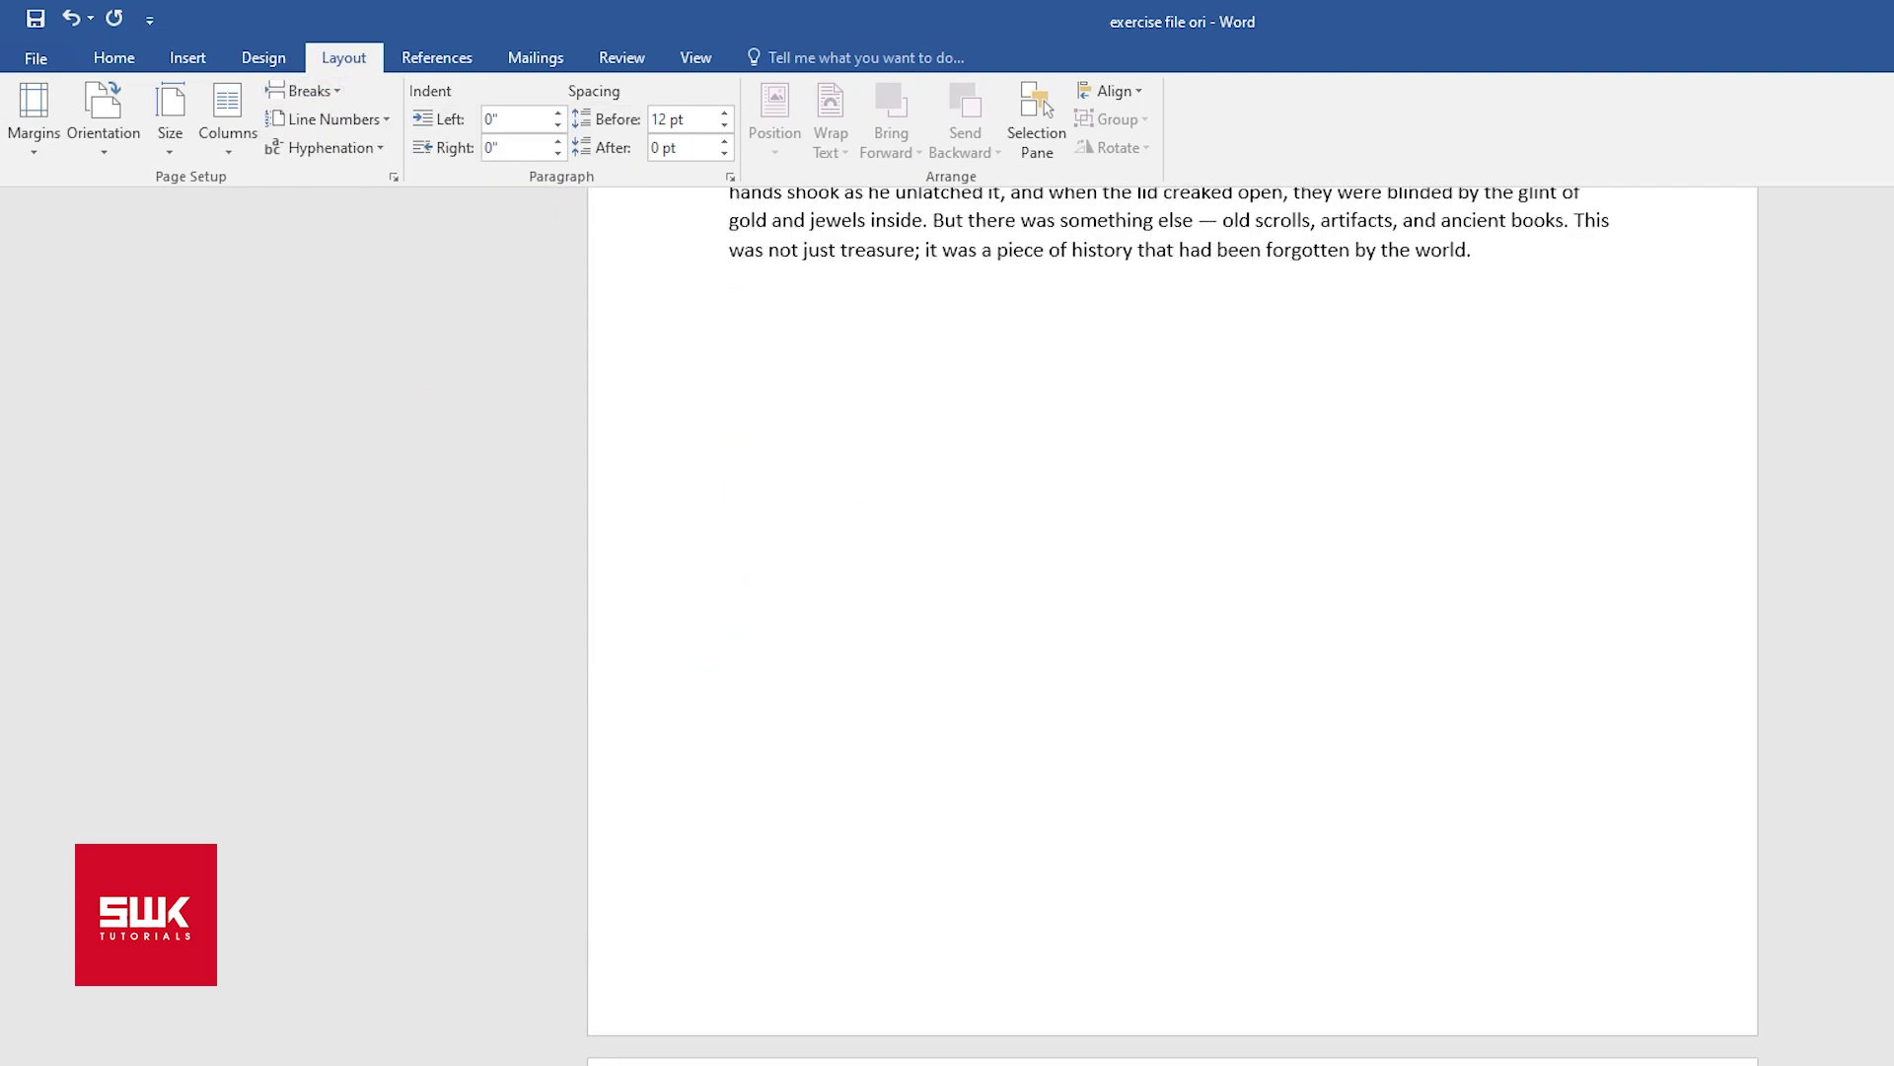
pyautogui.click(1156, 677)
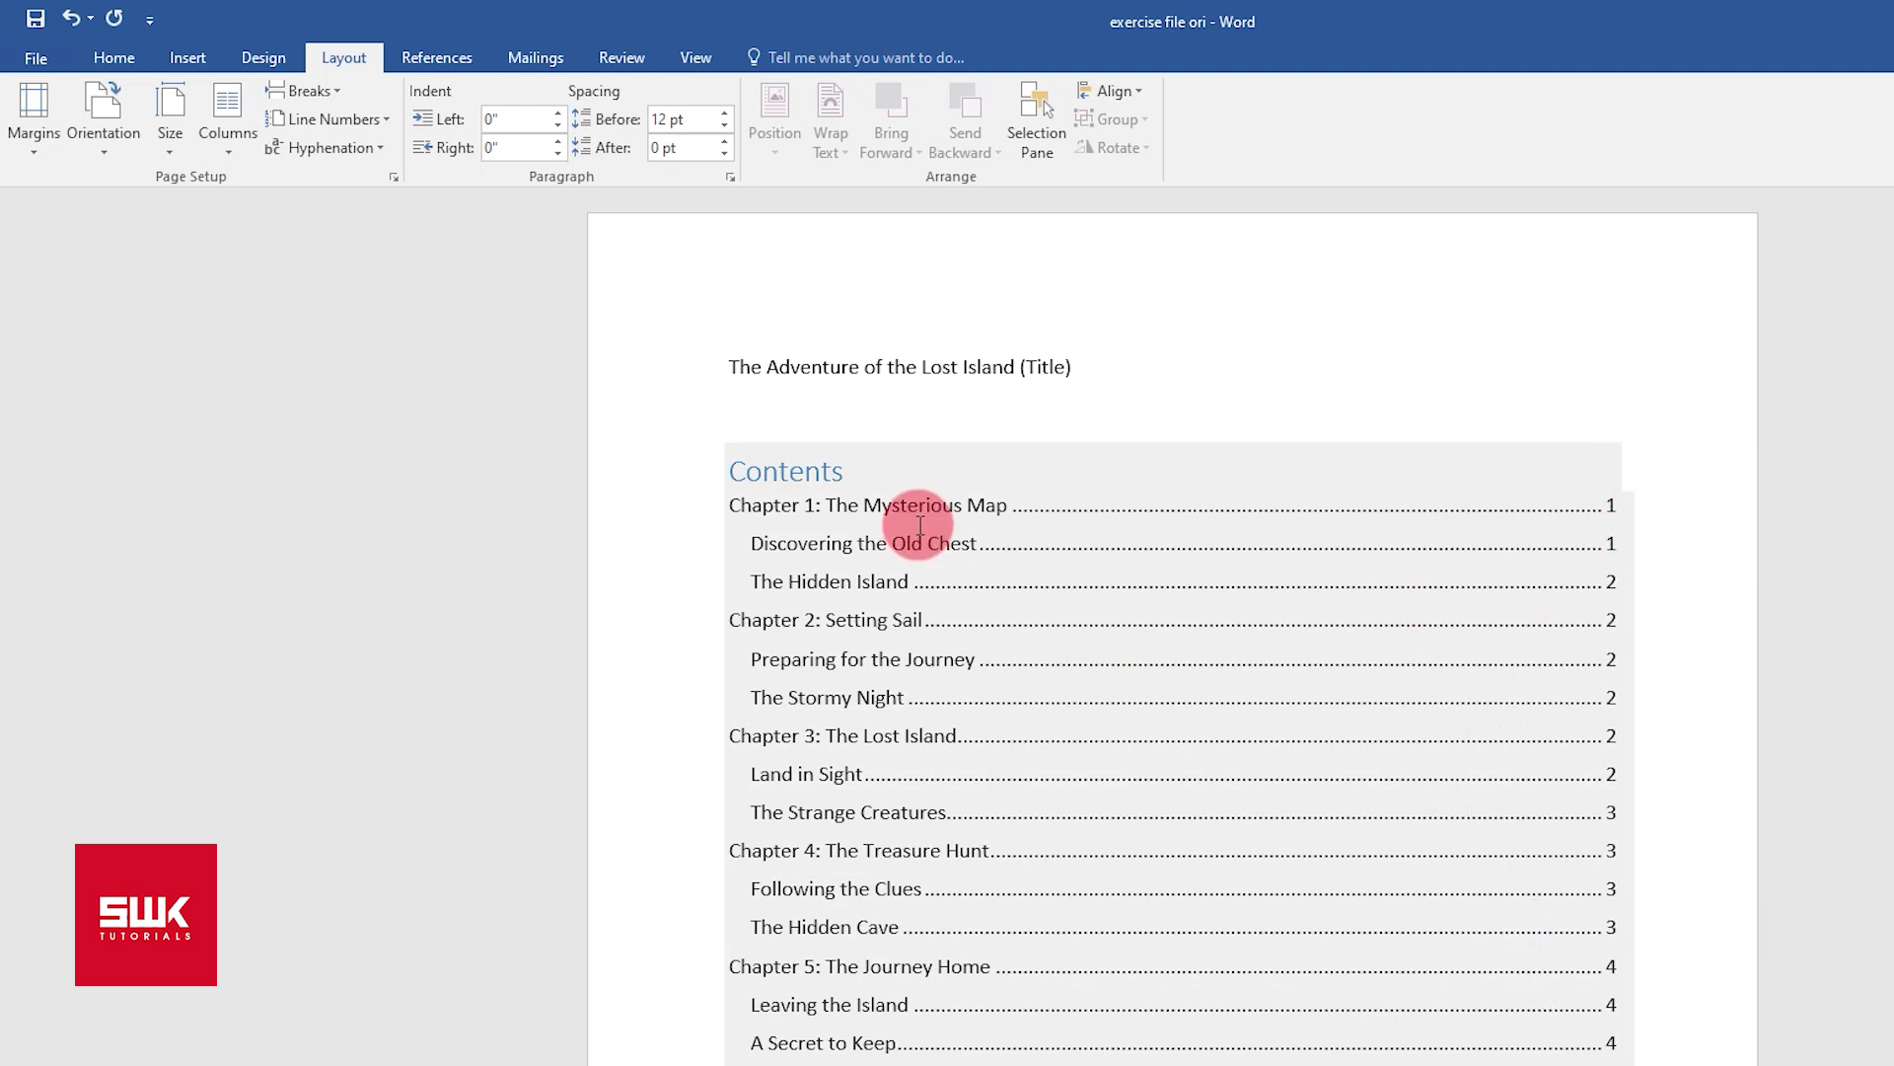
# Step: Update page numbers only so the Contents lists Chapters 1–5 on pages 2 through 6
pyautogui.click(876, 542)
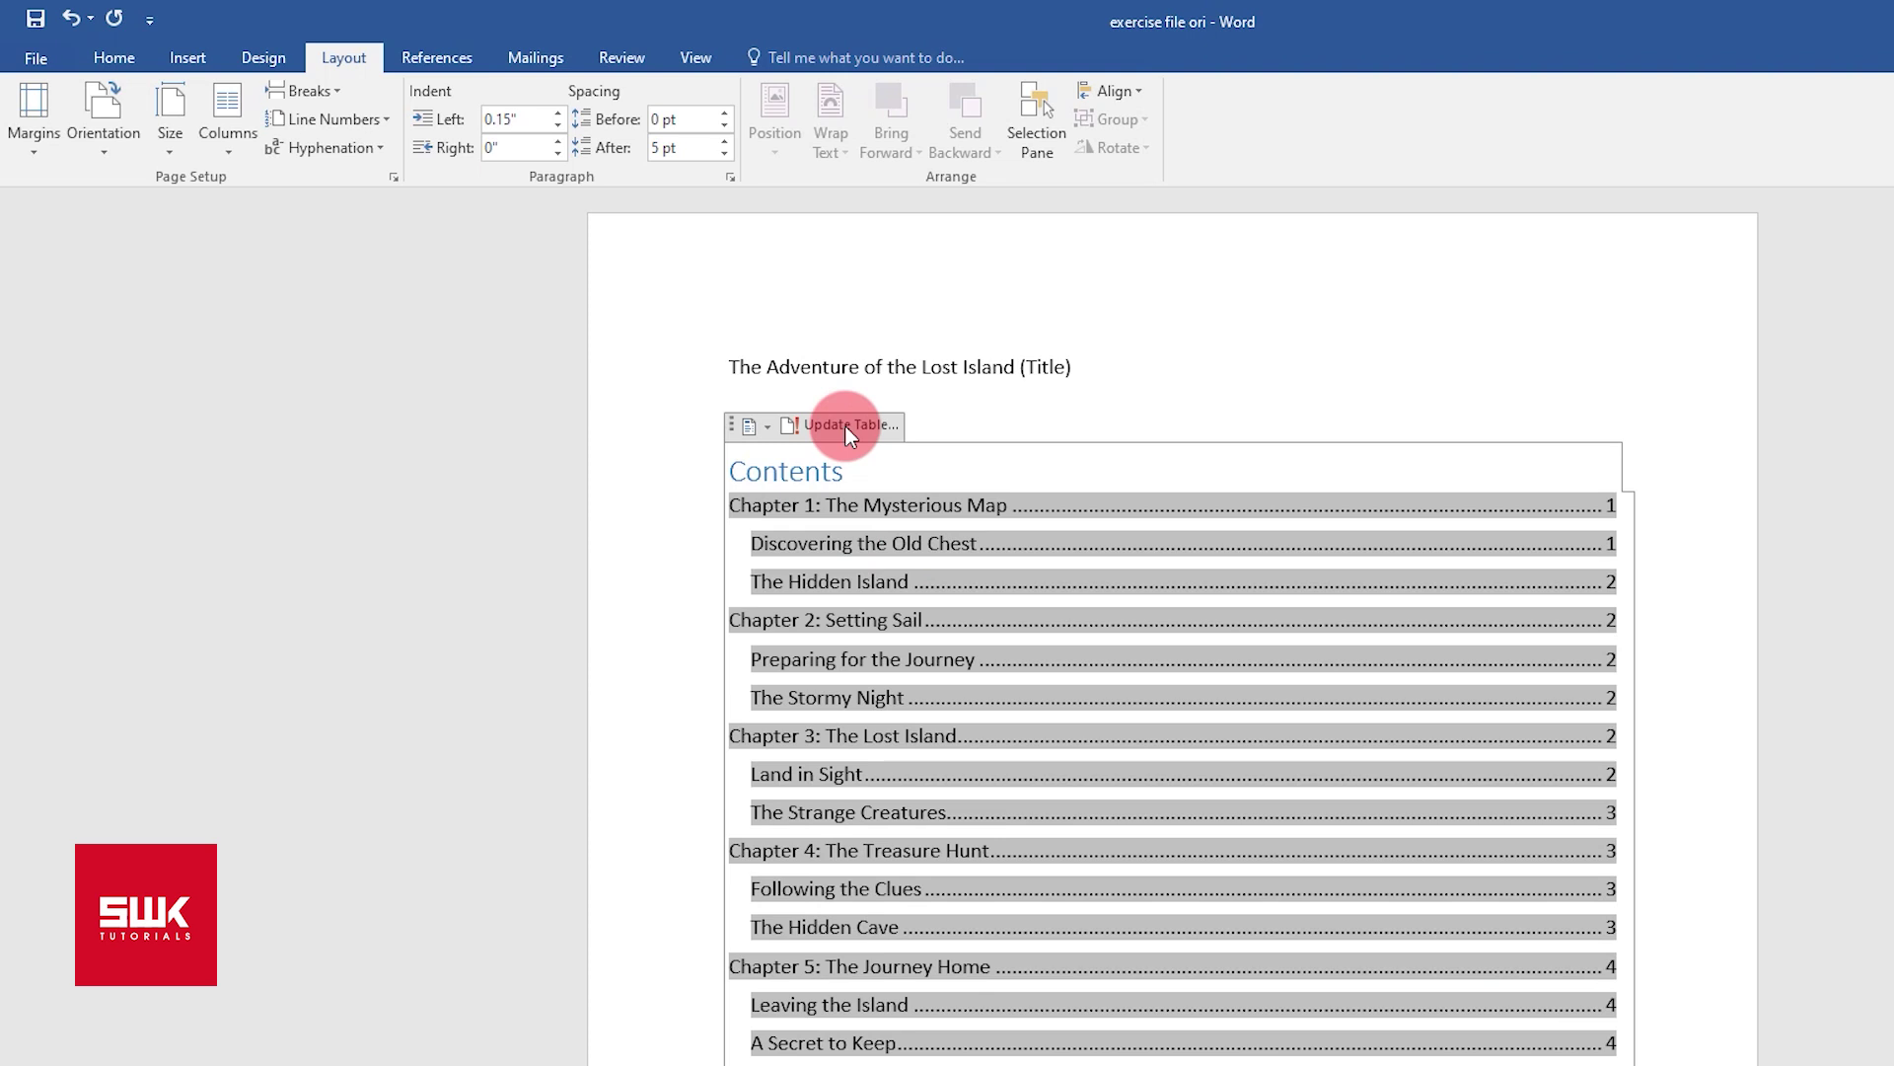
pyautogui.click(848, 426)
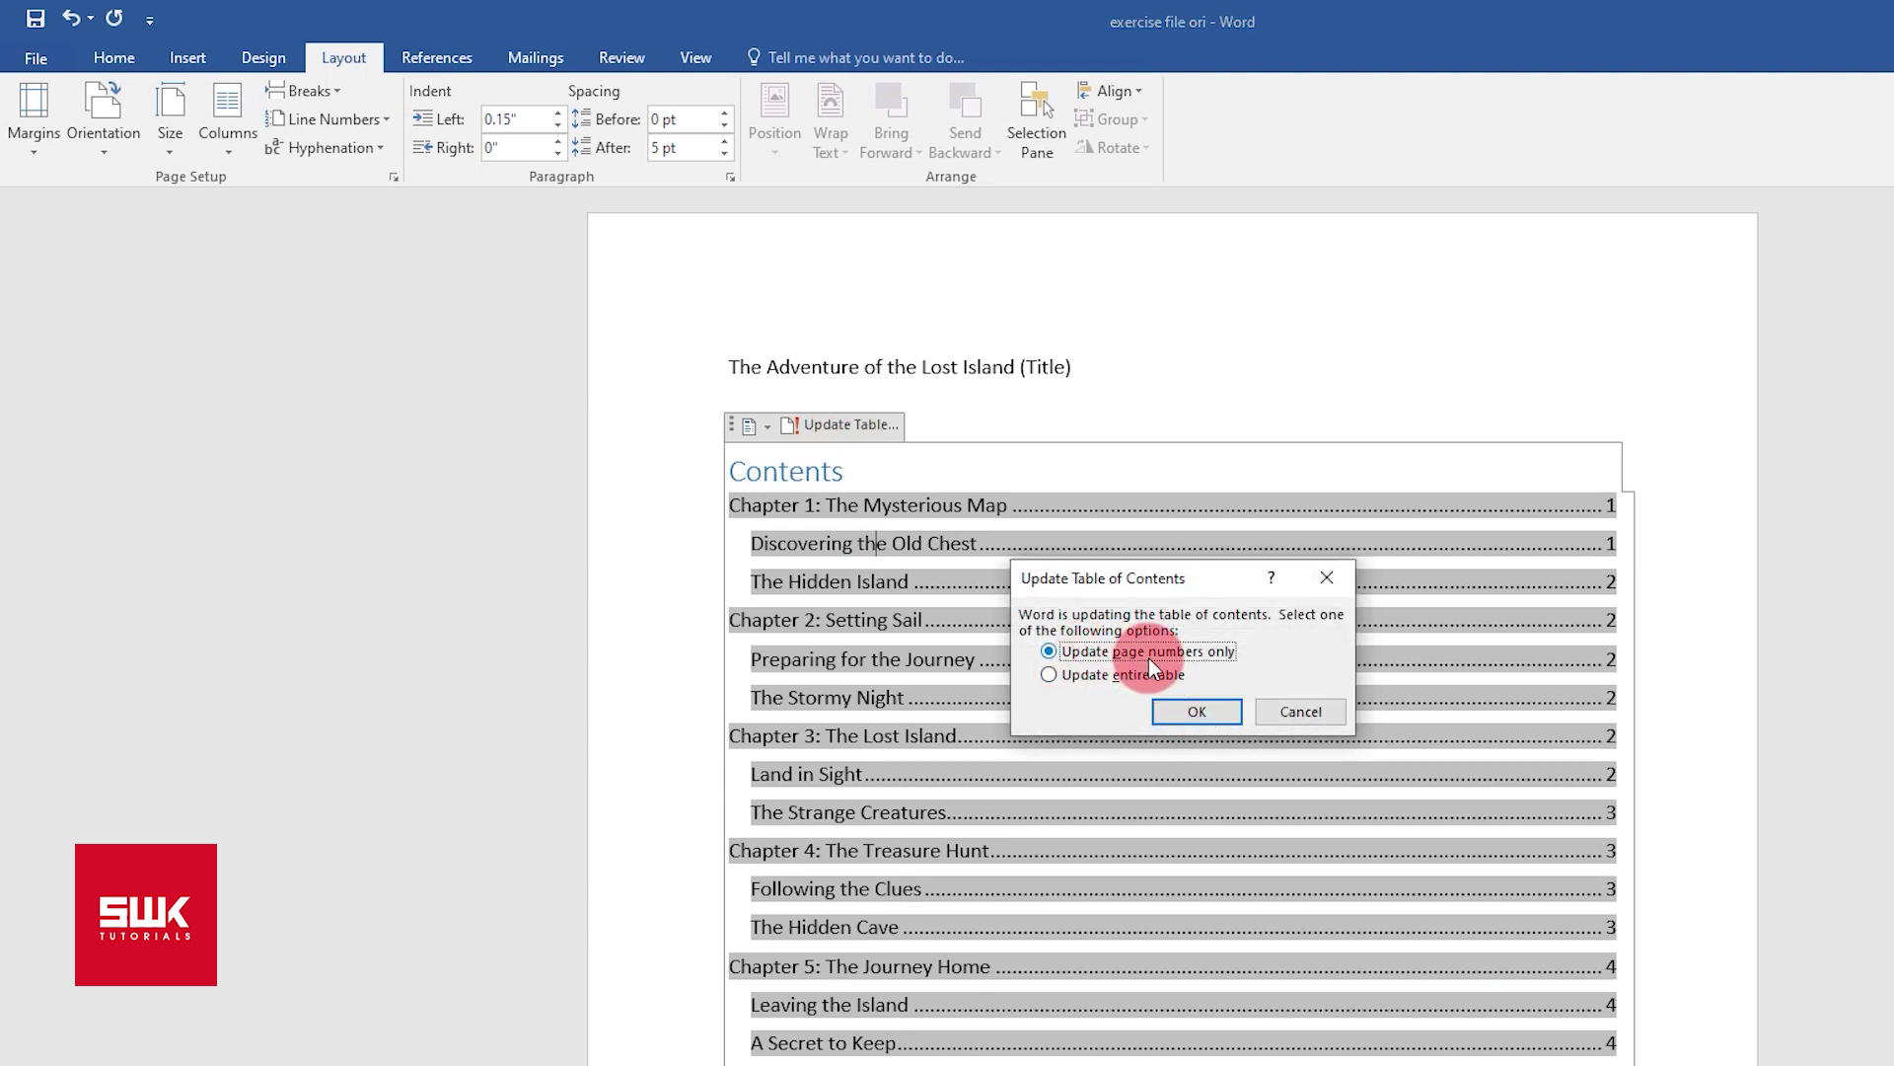
pyautogui.click(1194, 713)
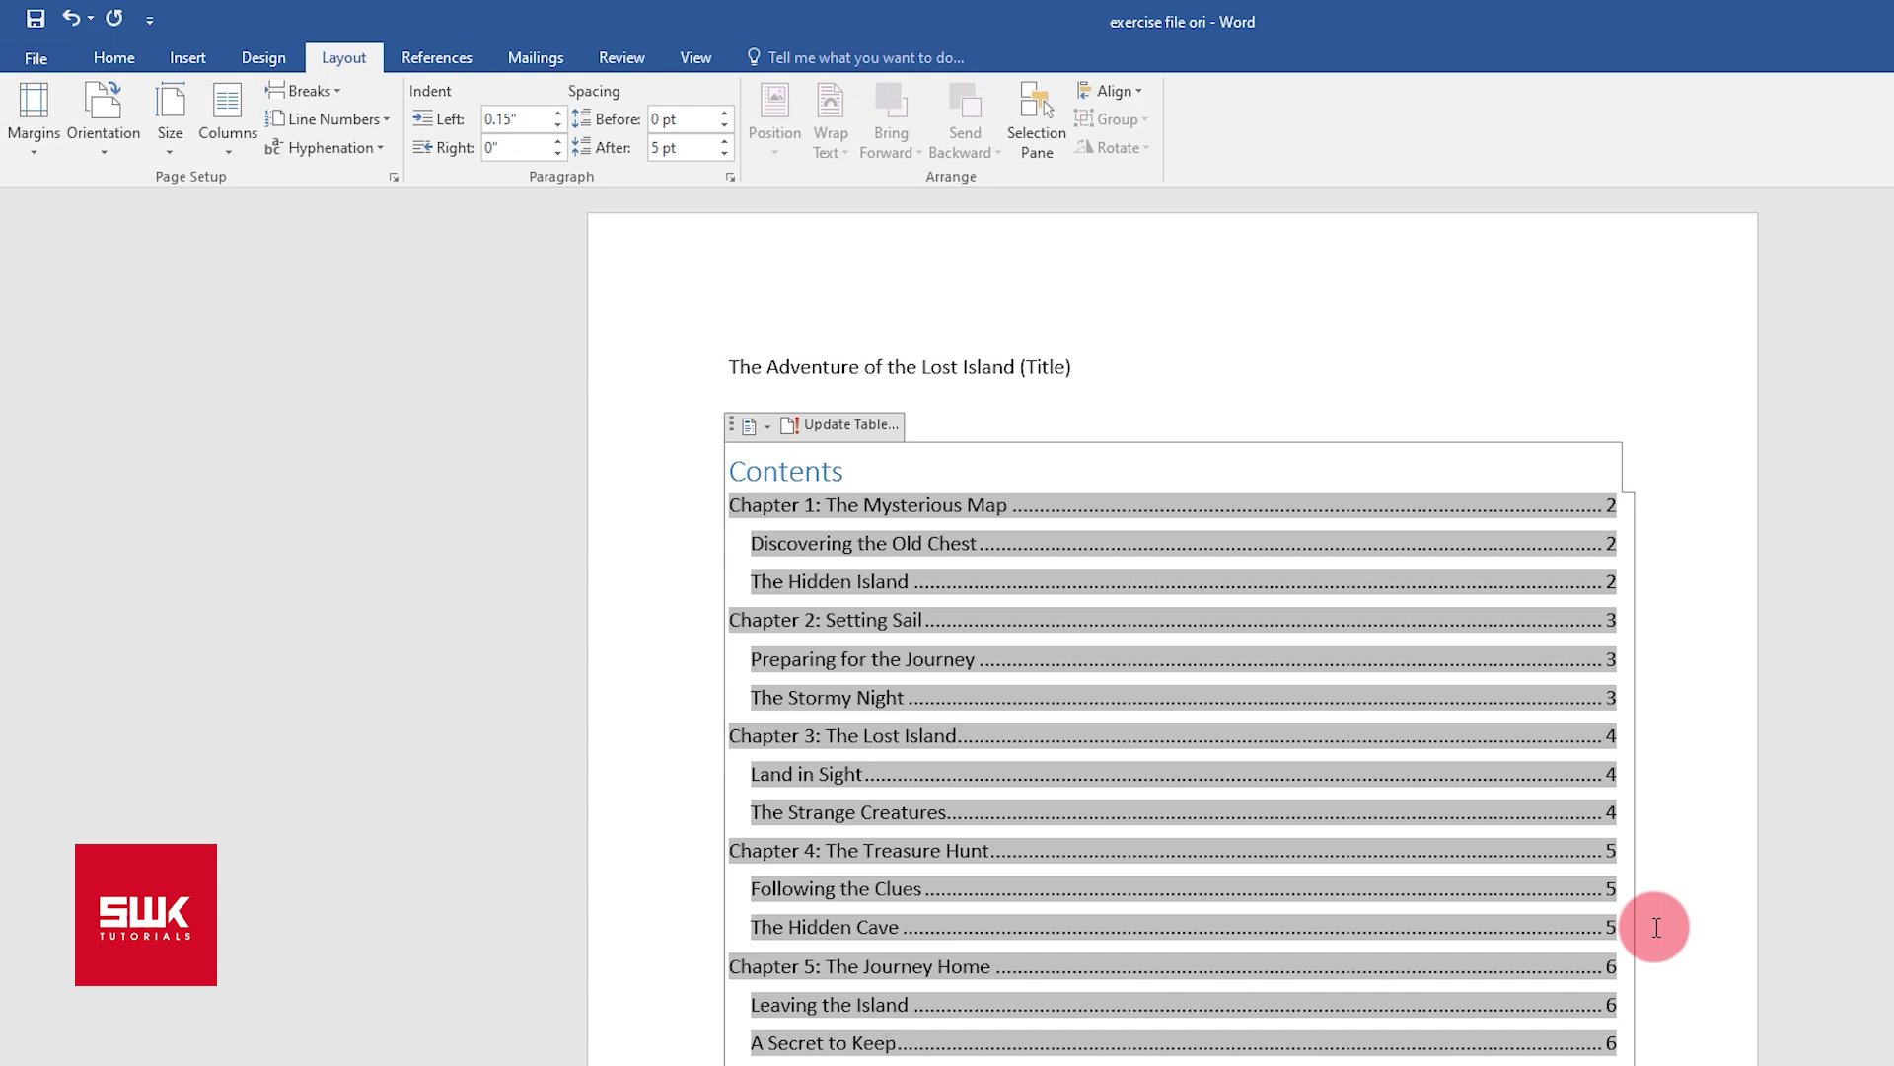
pyautogui.scroll(-15, 1656, 928)
# Step: Modify the Heading 1 style to bold, italic, underlined green text
pyautogui.scroll(8, 1017, 519)
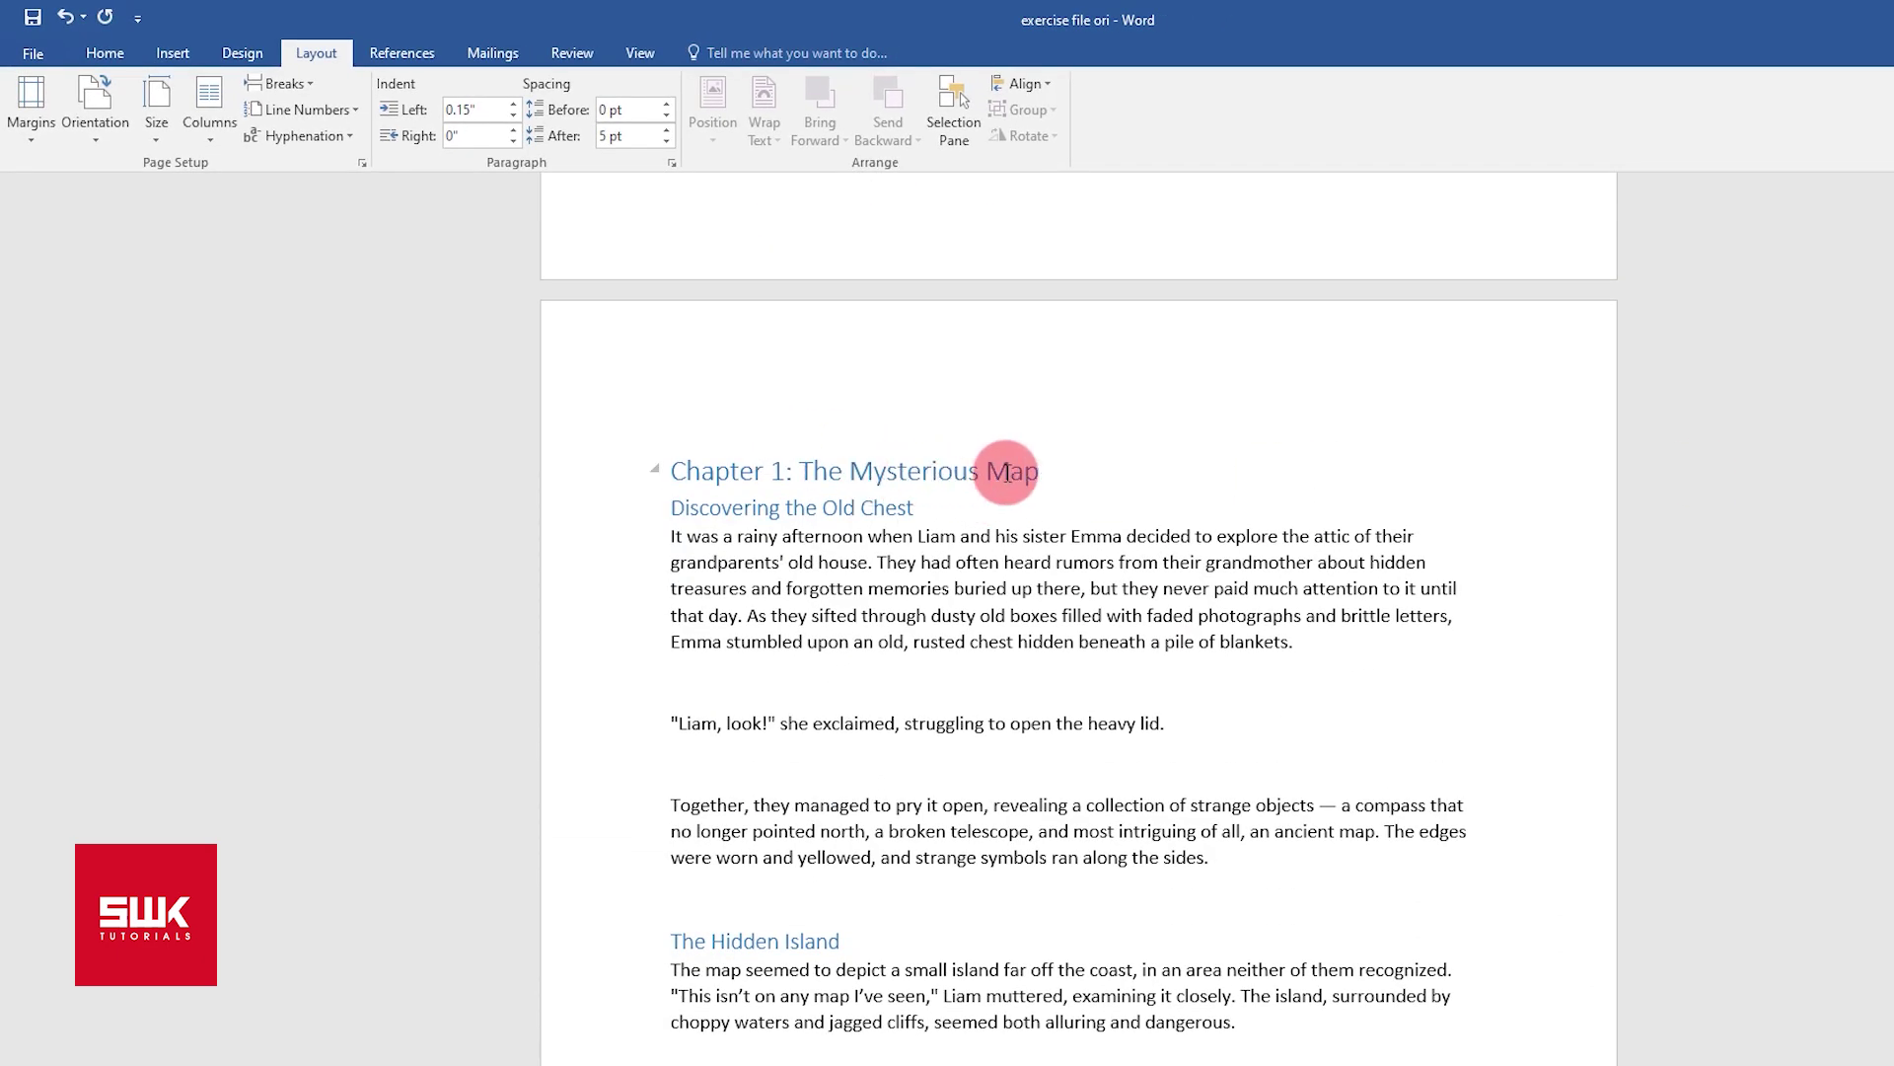
pyautogui.click(106, 55)
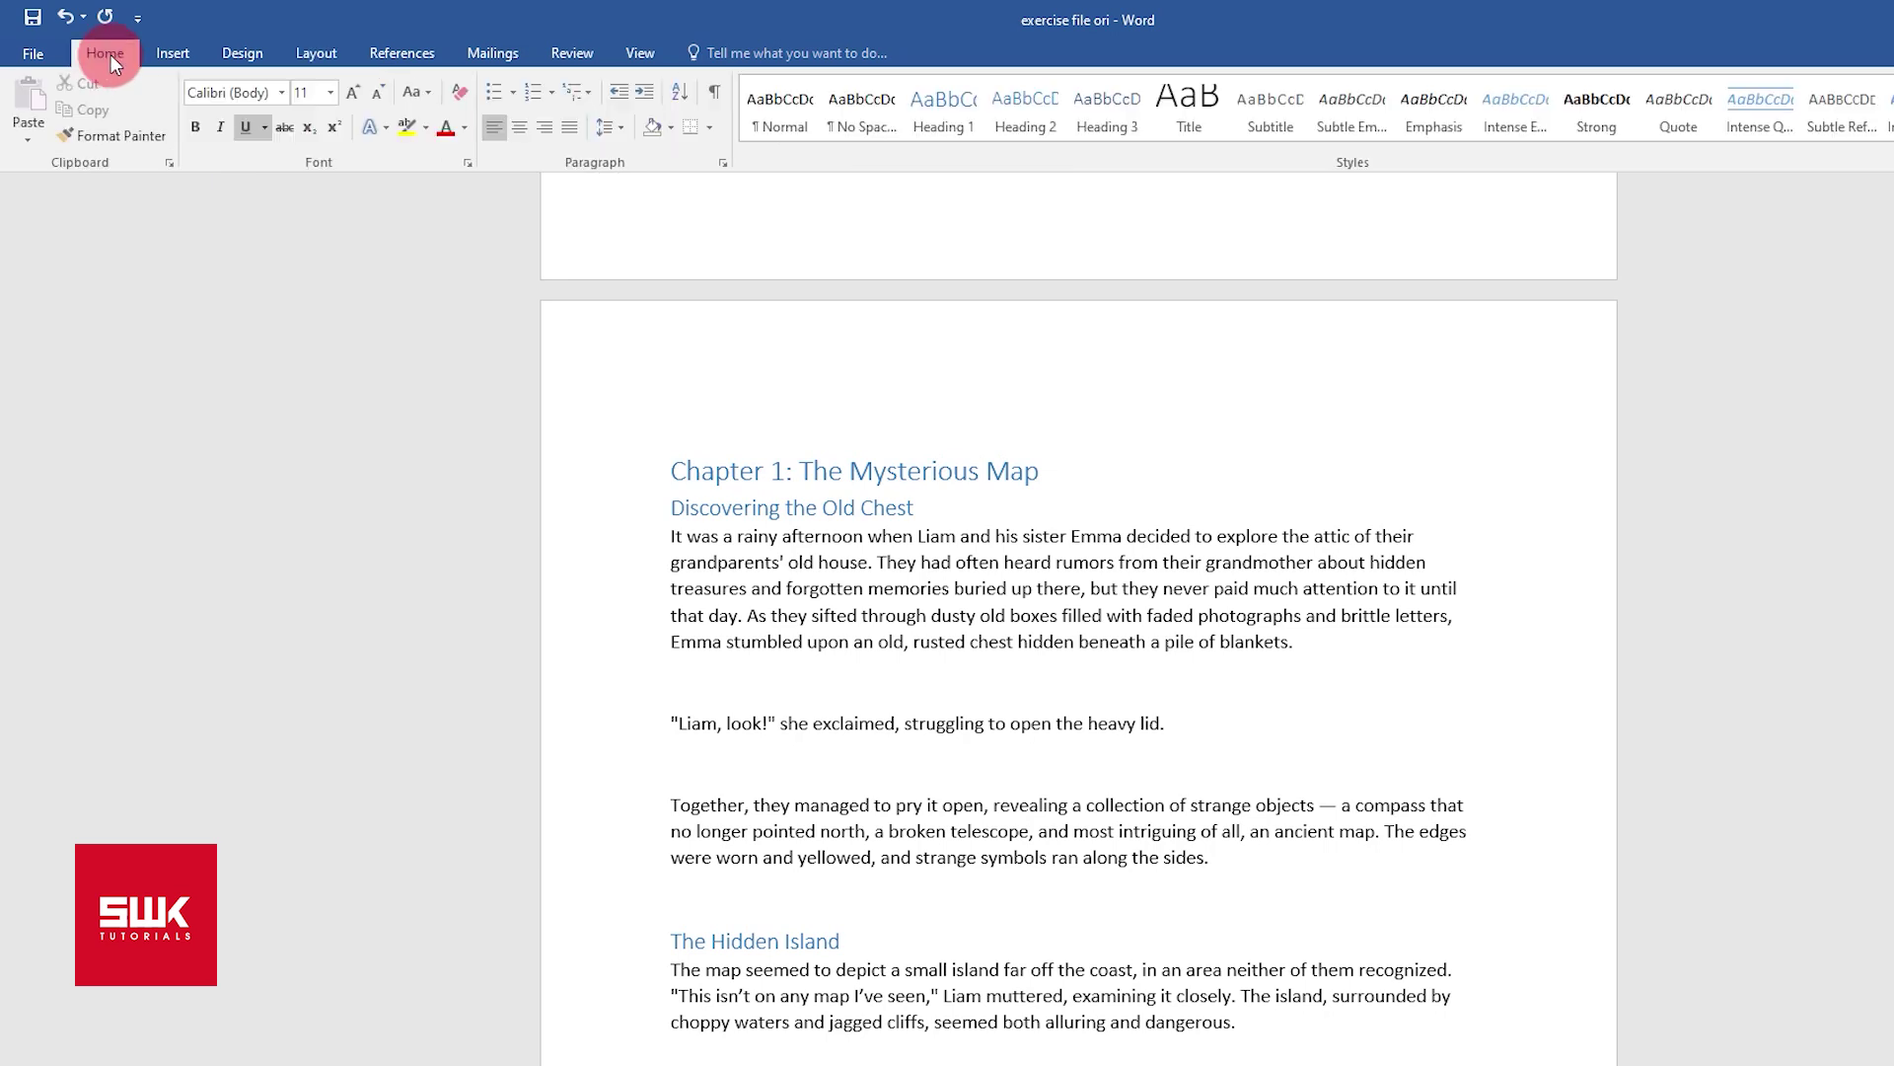
pyautogui.rightClick(926, 116)
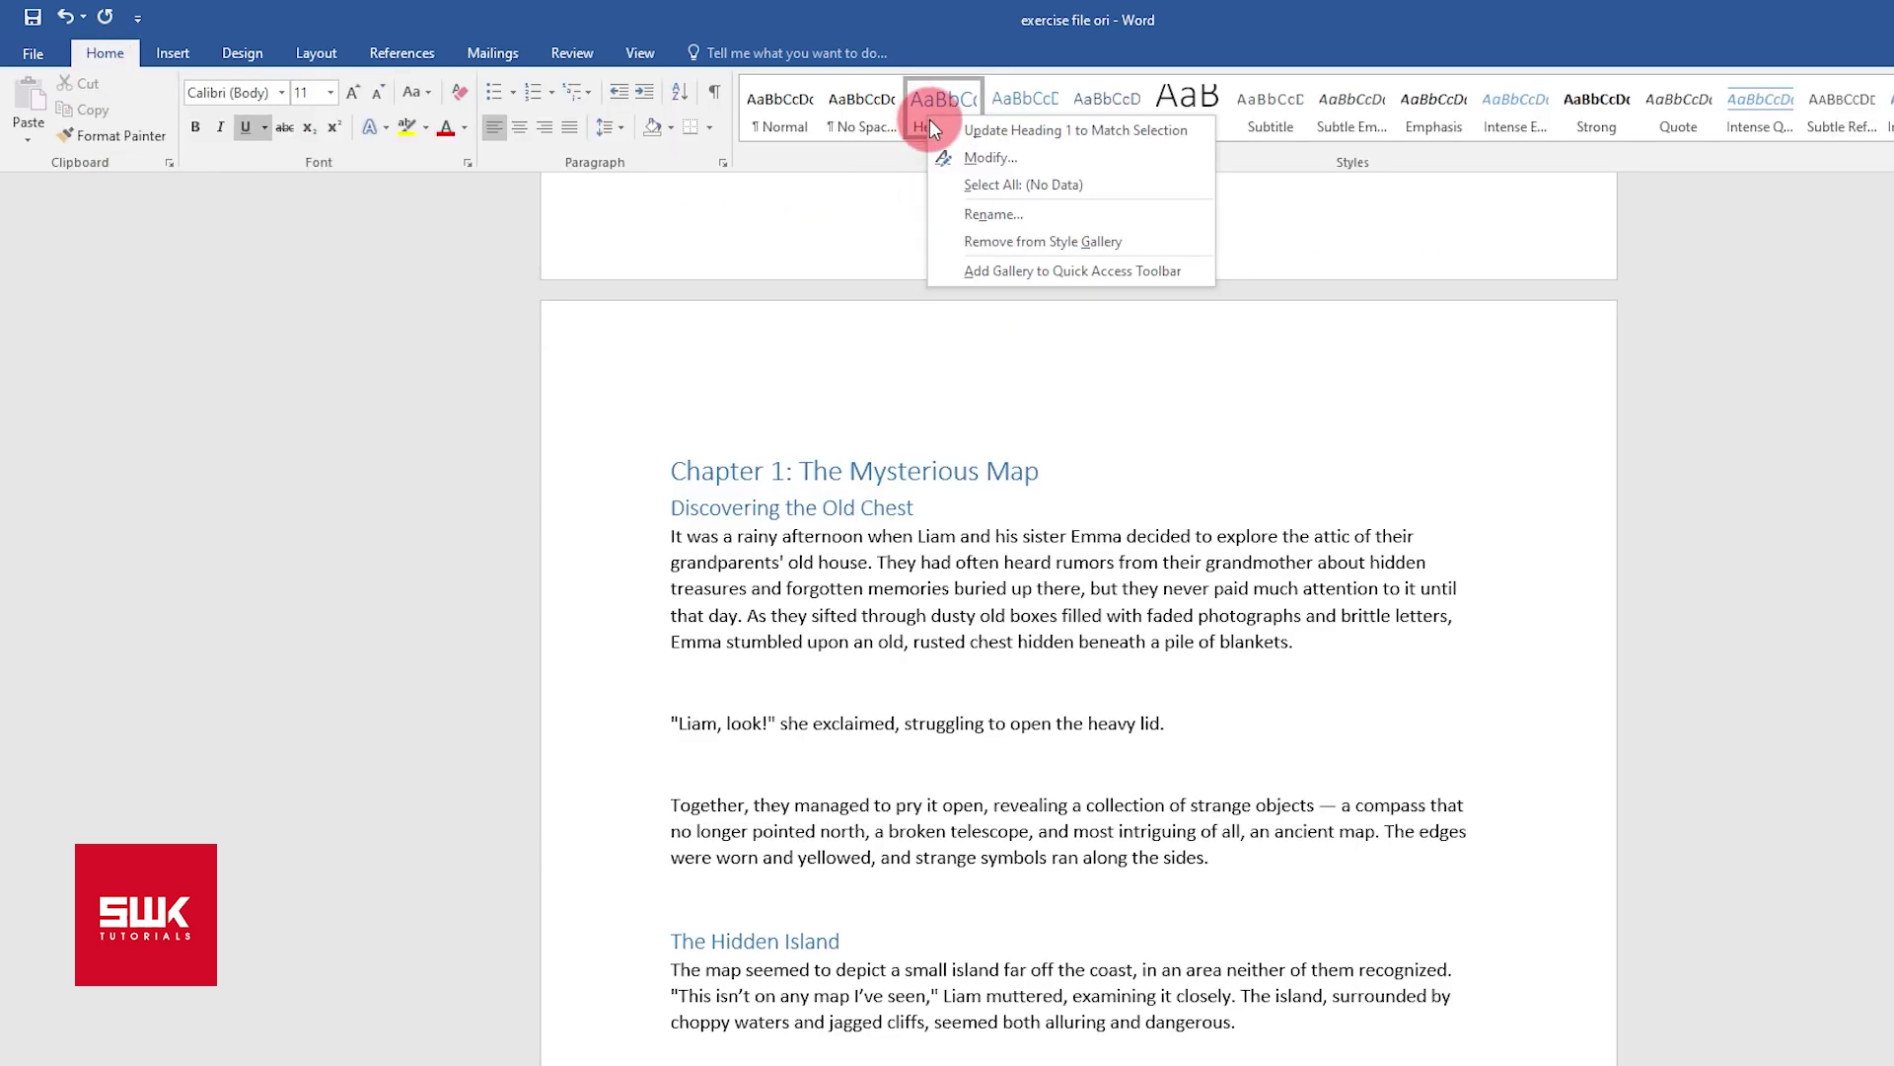
pyautogui.click(1000, 162)
pyautogui.click(1525, 492)
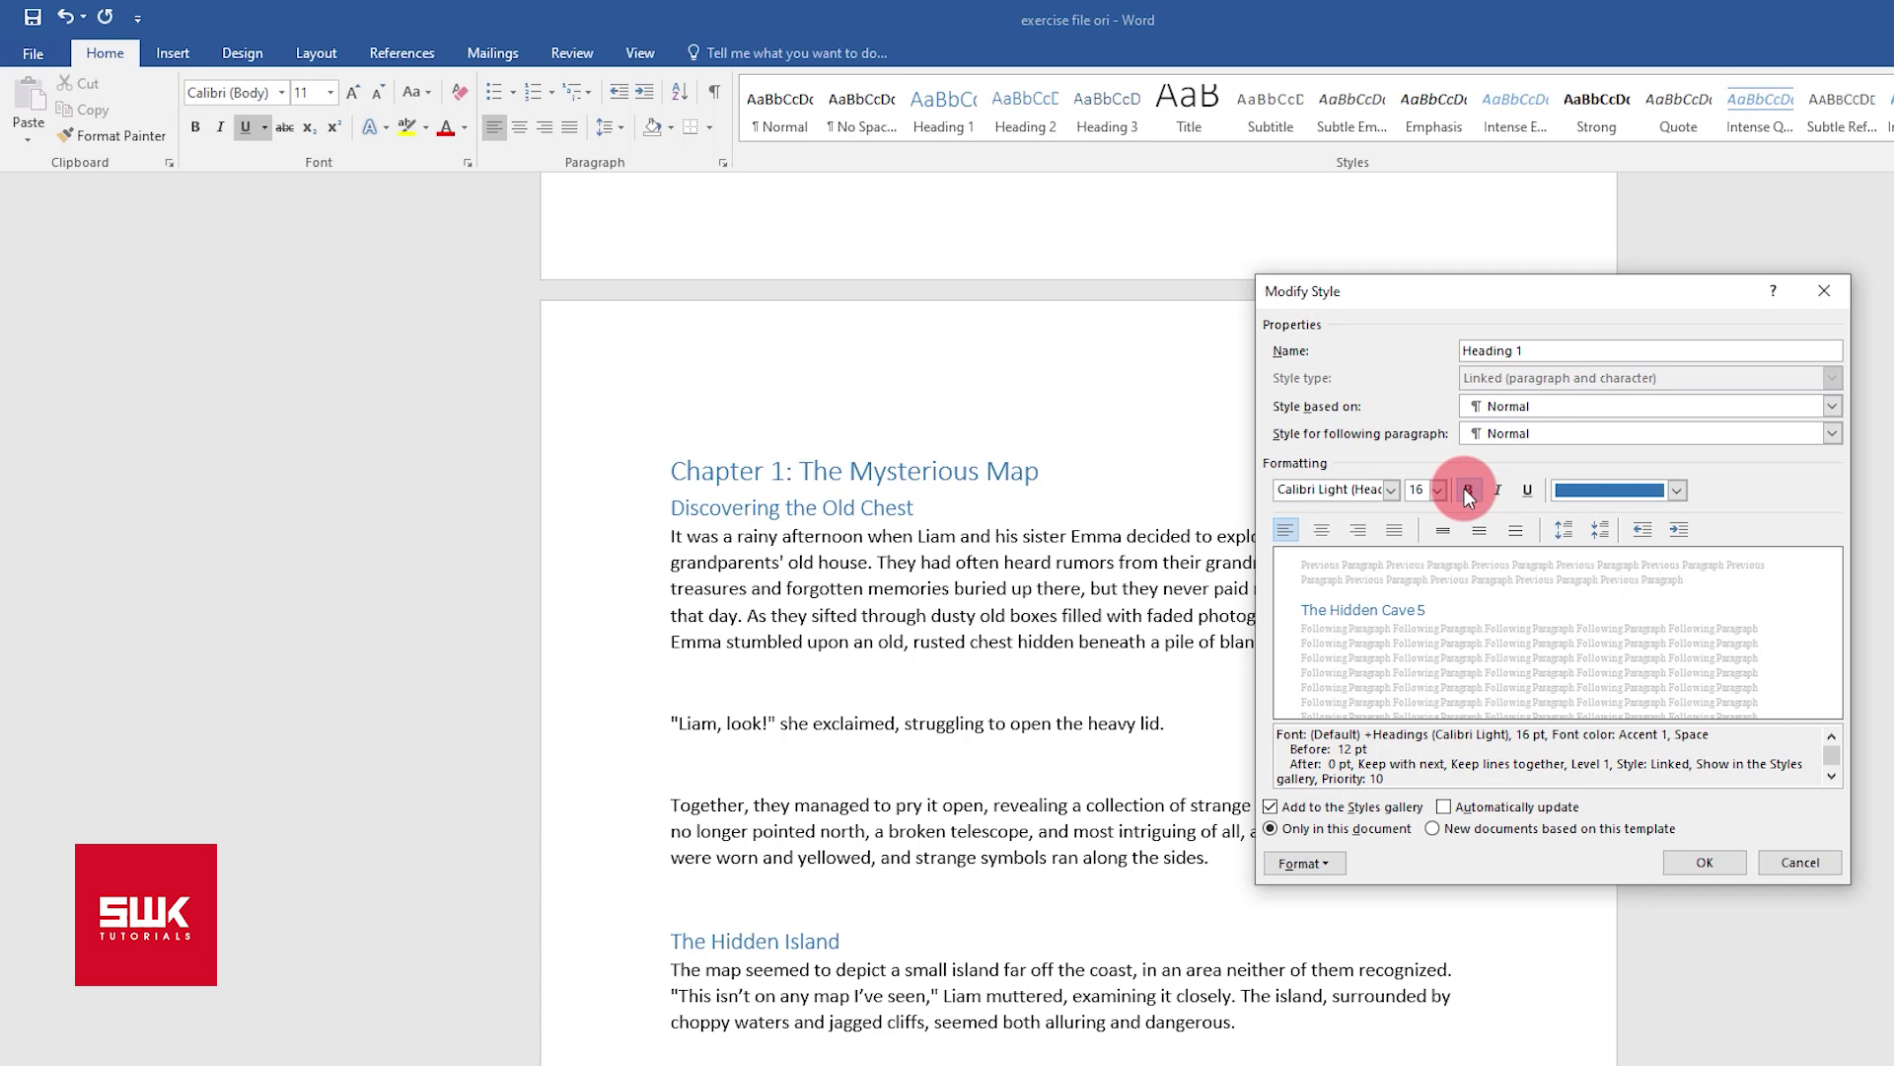
pyautogui.click(1467, 489)
pyautogui.click(1500, 490)
pyautogui.click(1602, 491)
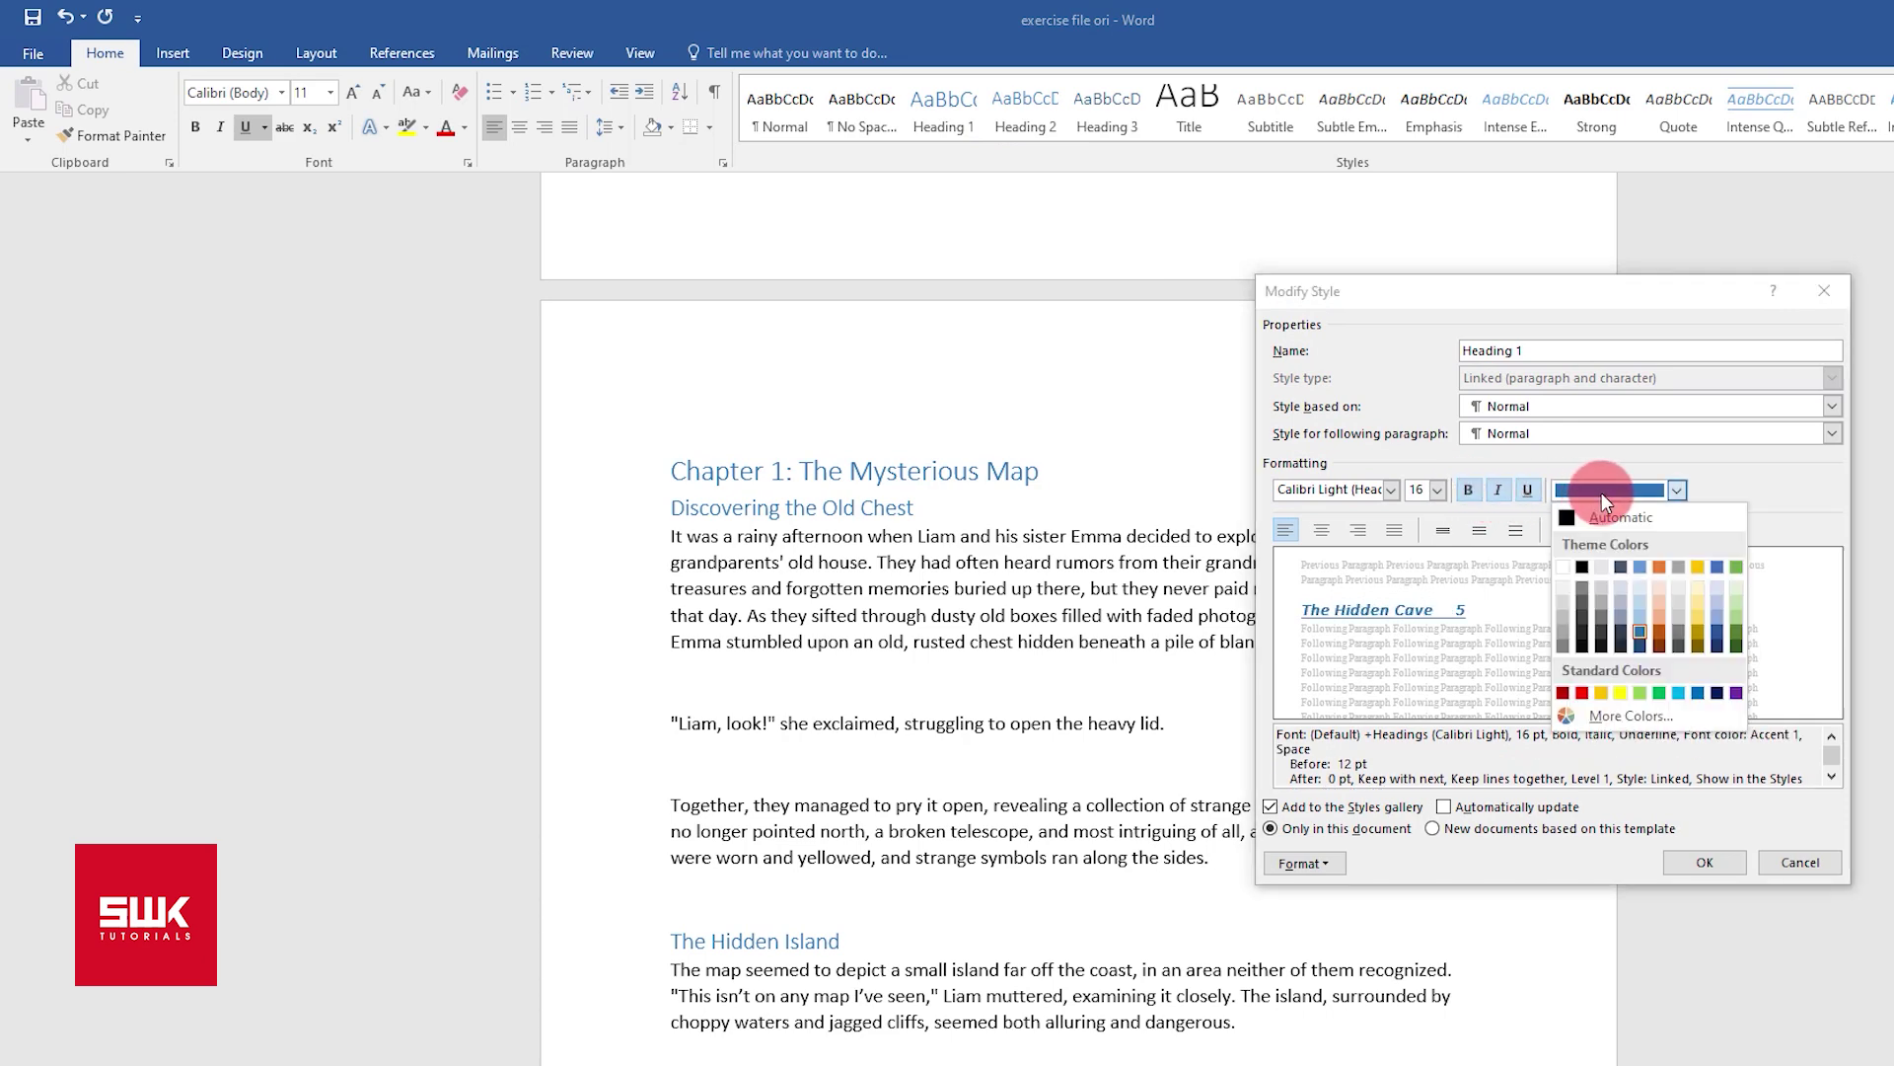
pyautogui.click(1744, 566)
pyautogui.click(1705, 863)
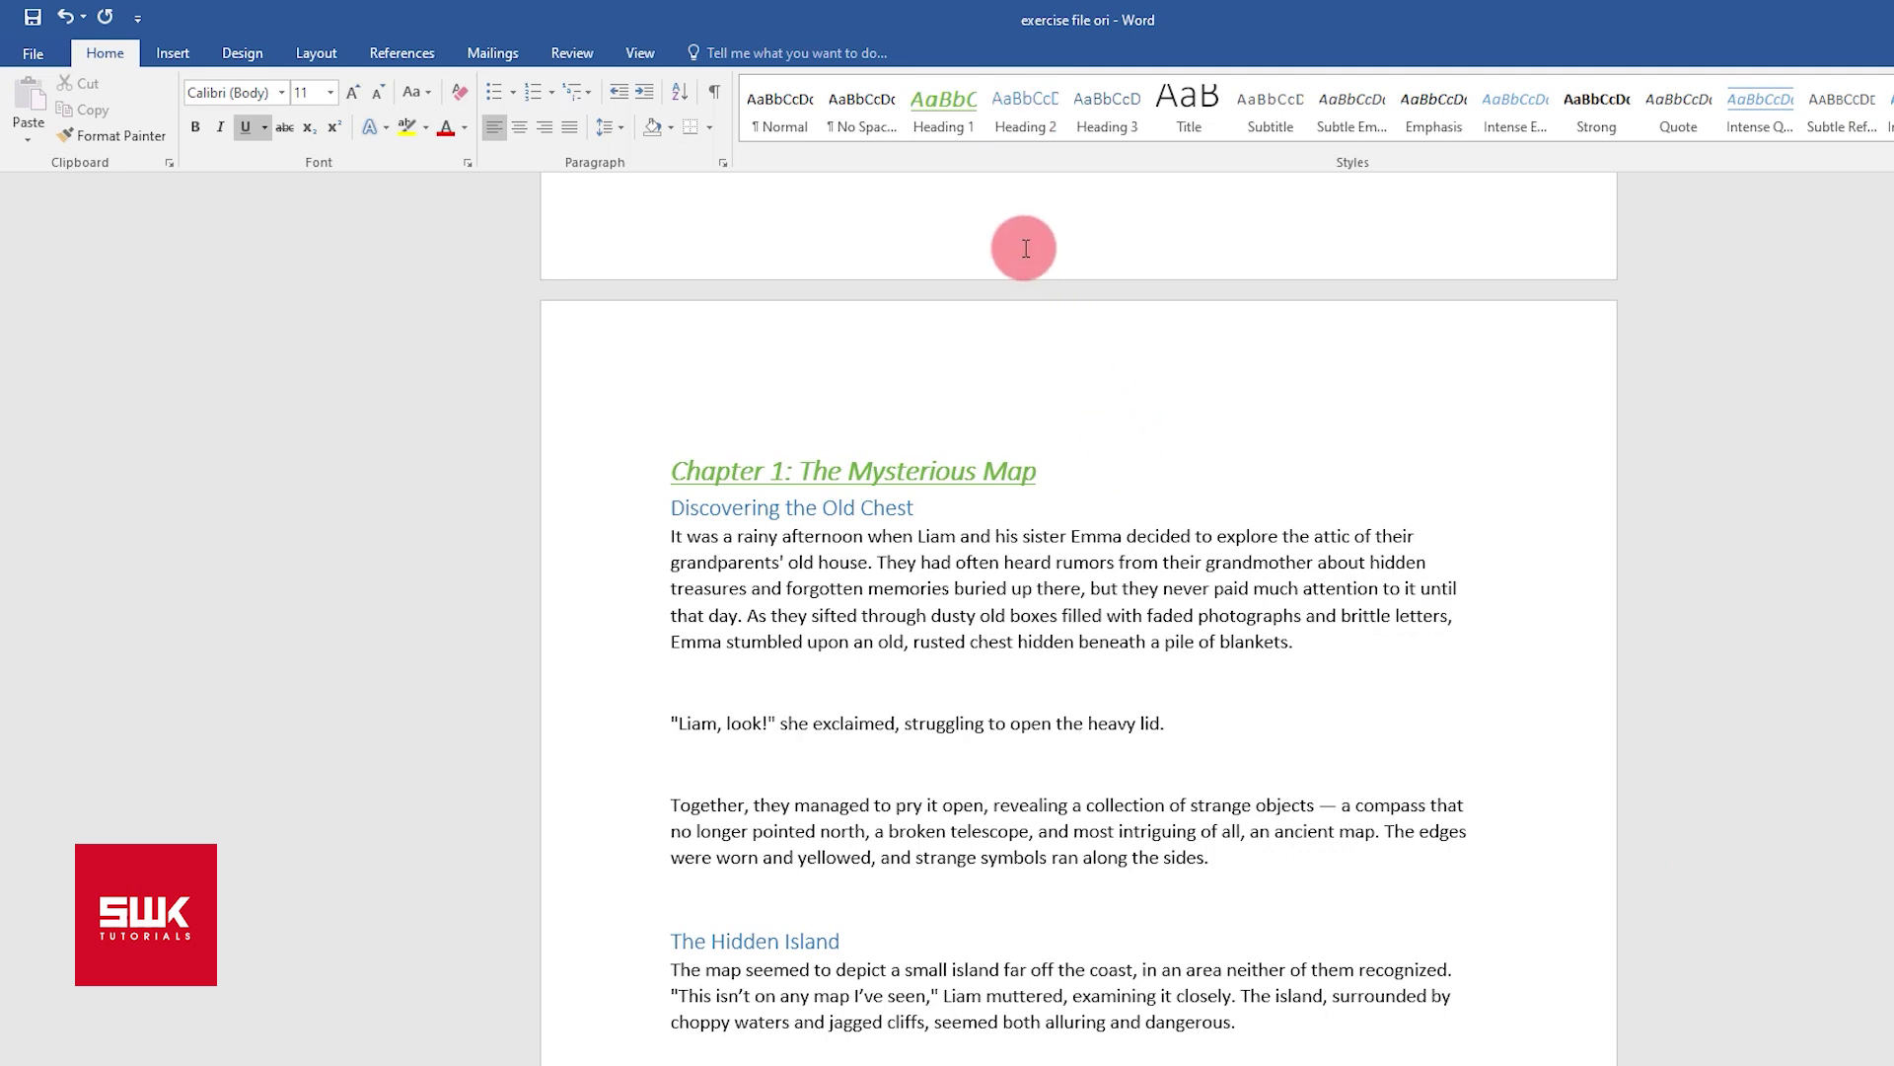
# Step: Modify the Heading 2 style to use green font colour
pyautogui.rightClick(1020, 109)
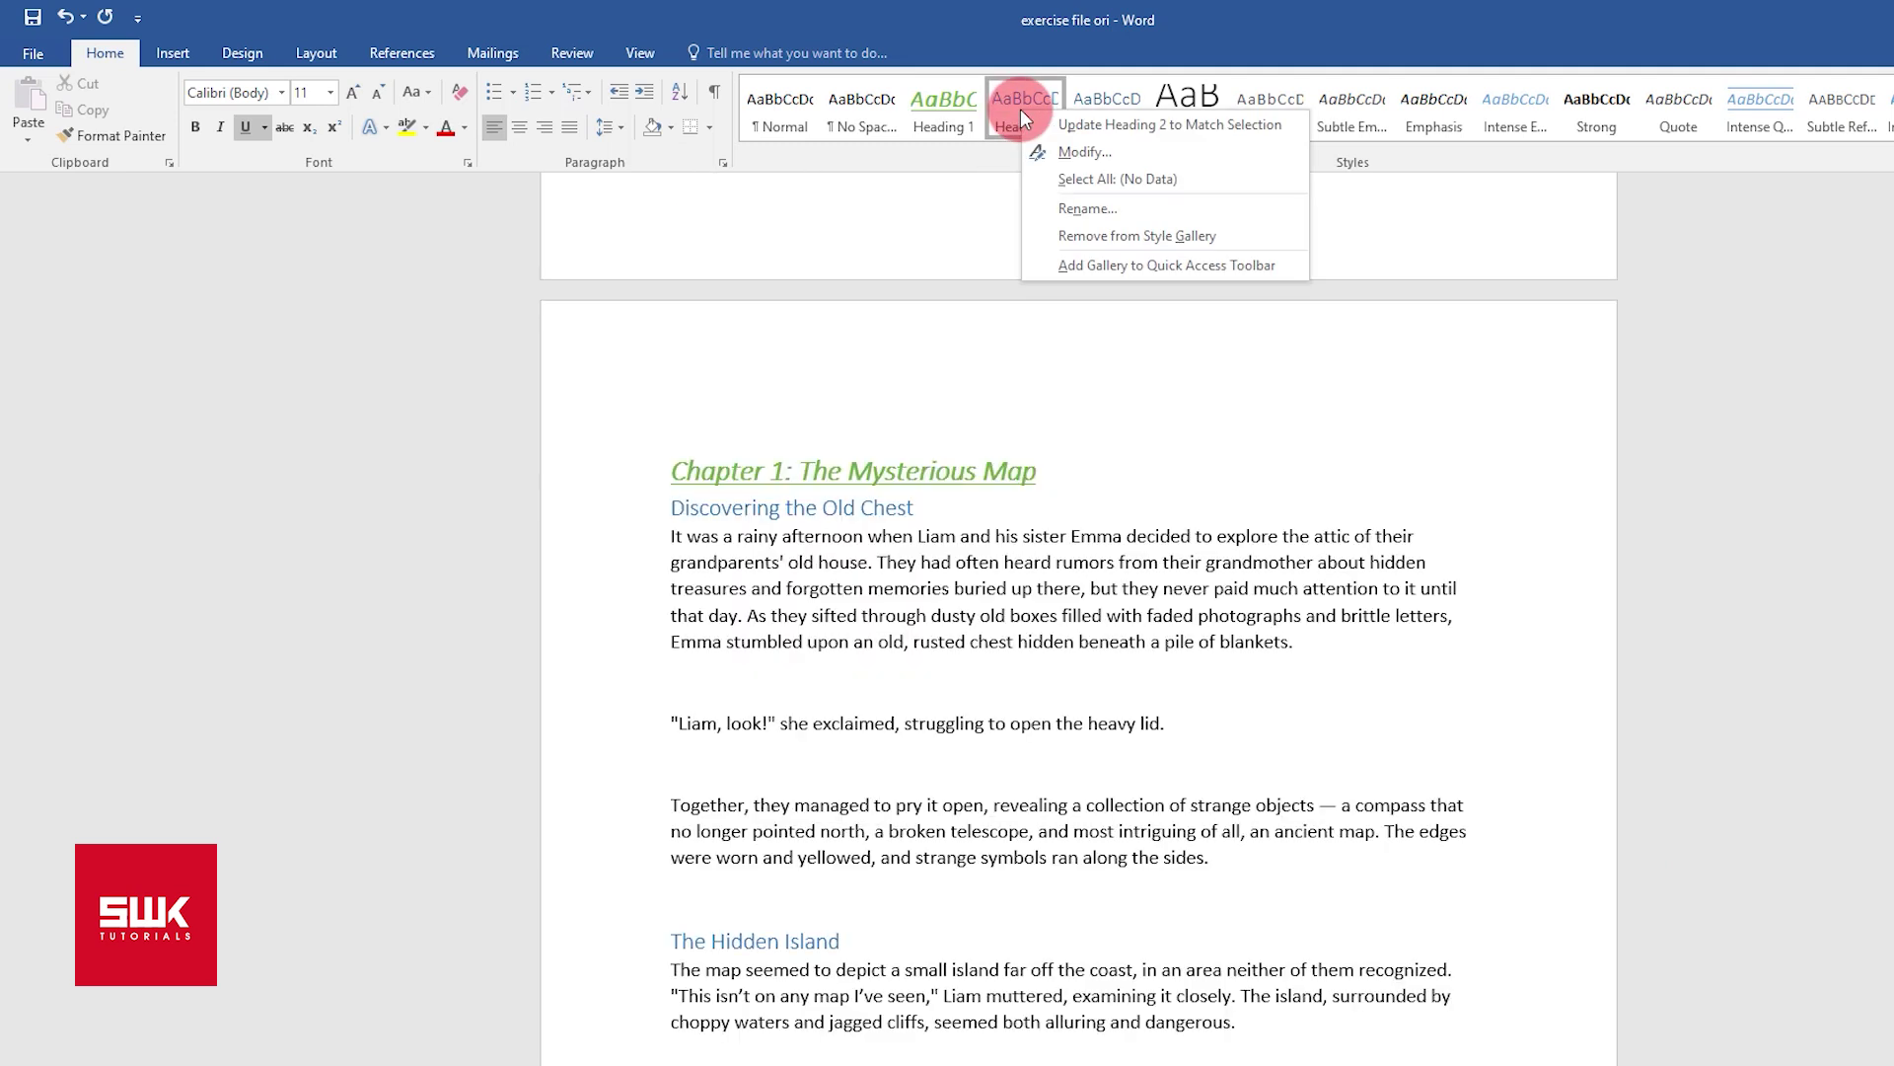
pyautogui.click(1092, 154)
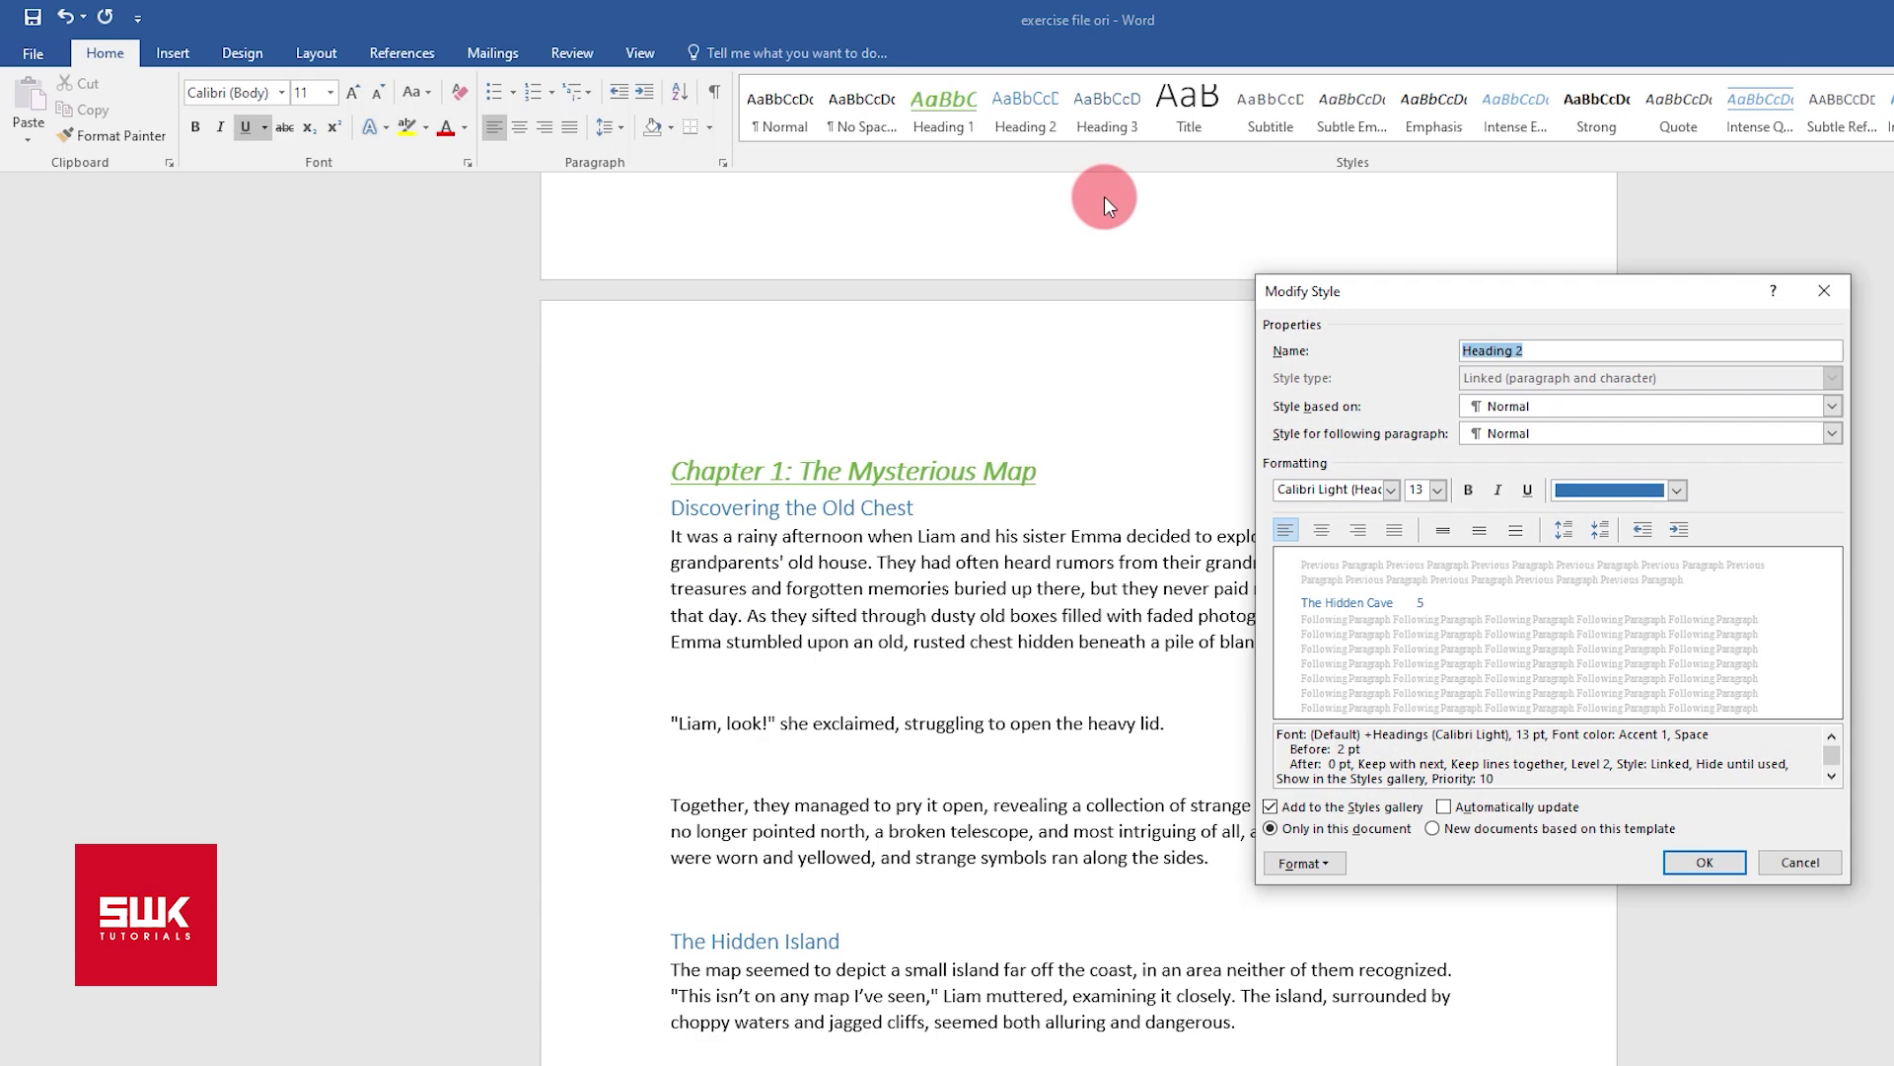
pyautogui.click(1575, 489)
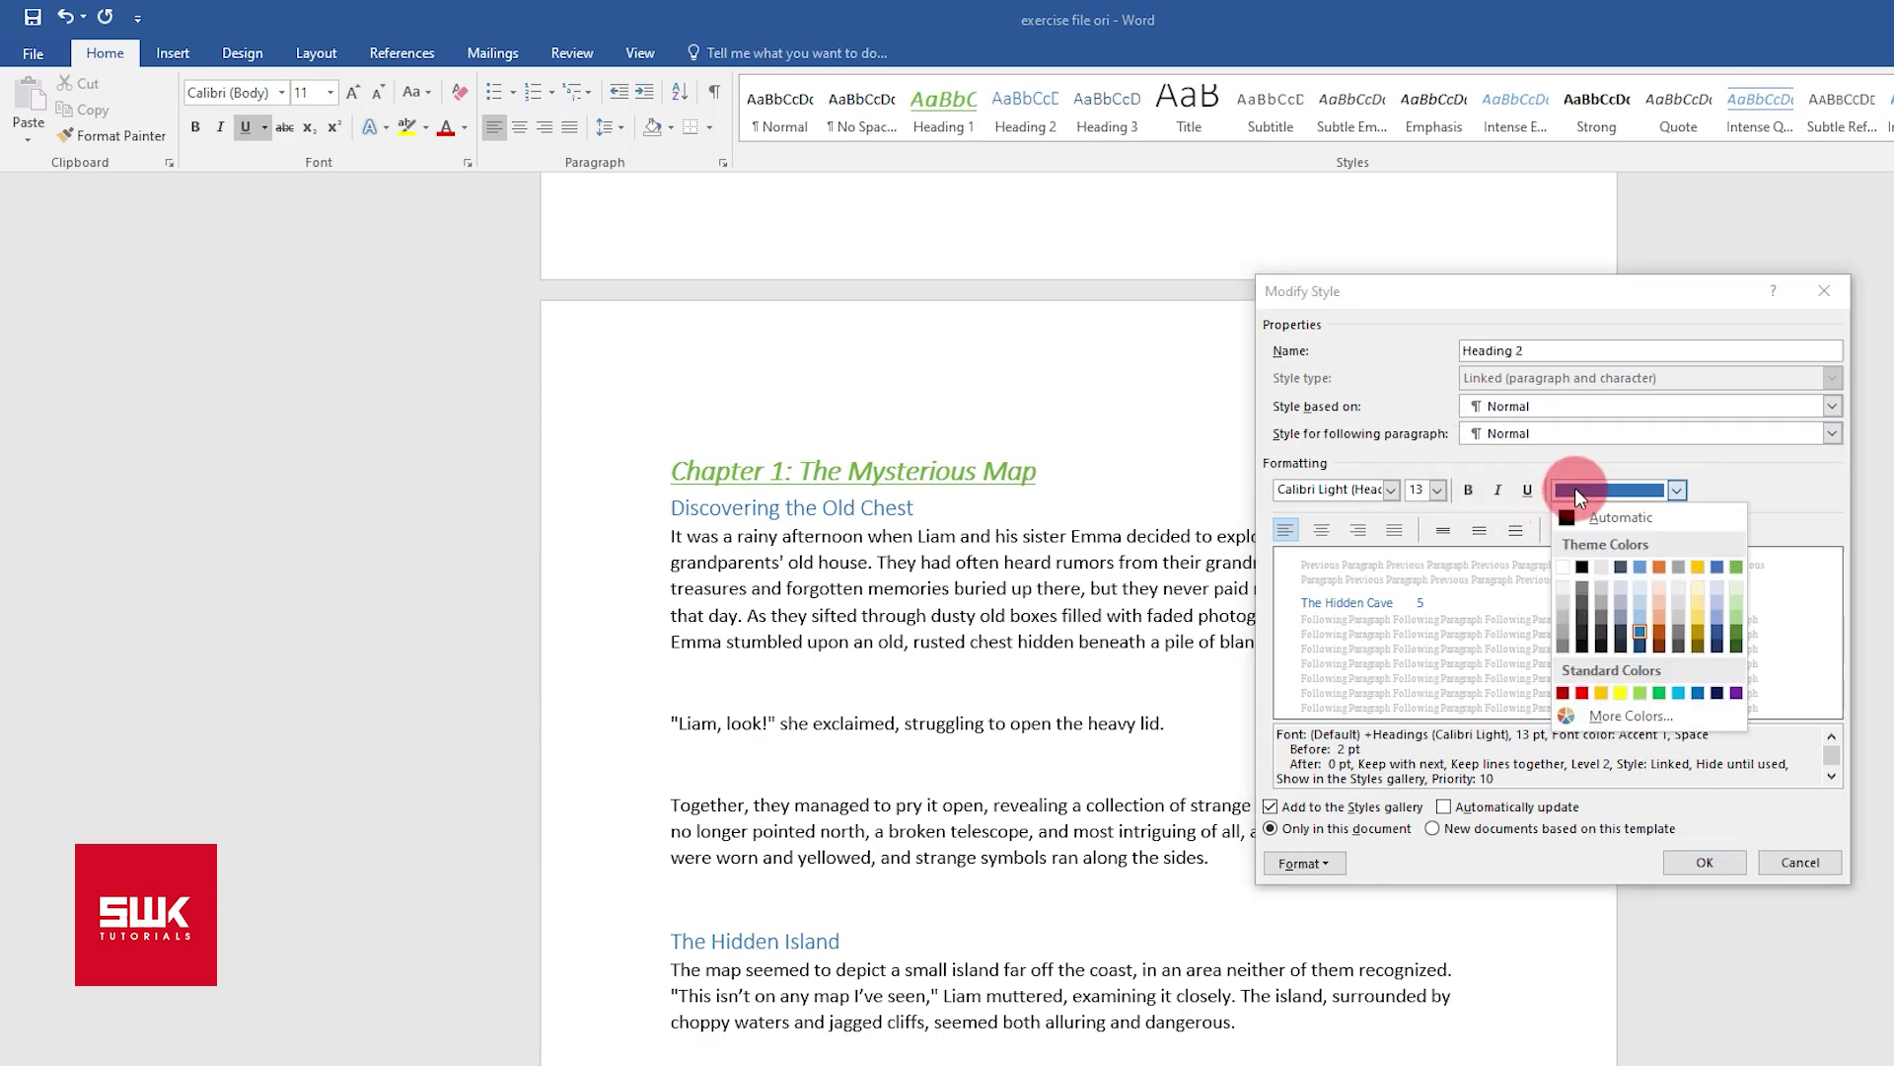
pyautogui.click(1732, 565)
pyautogui.click(1716, 862)
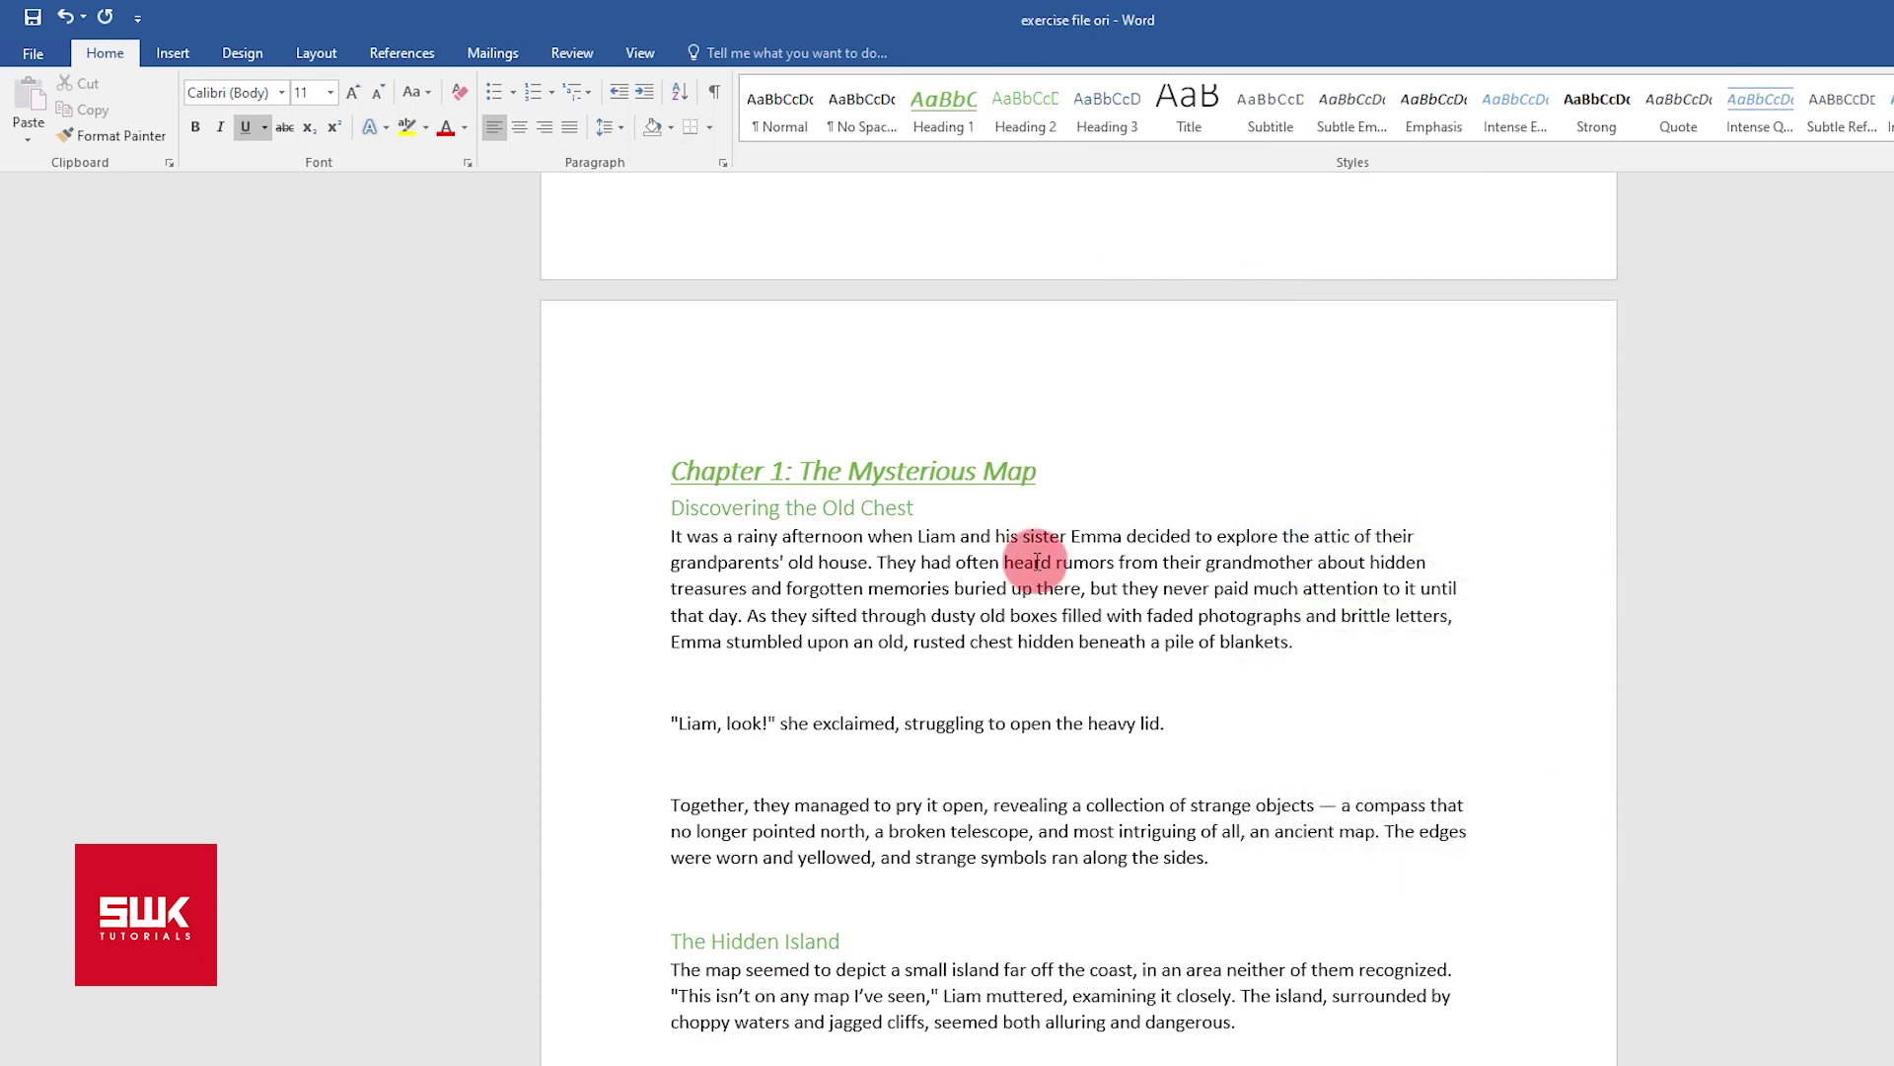
# Step: Scroll back up to the title page and click inside the Contents table
pyautogui.scroll(-20, 1078, 628)
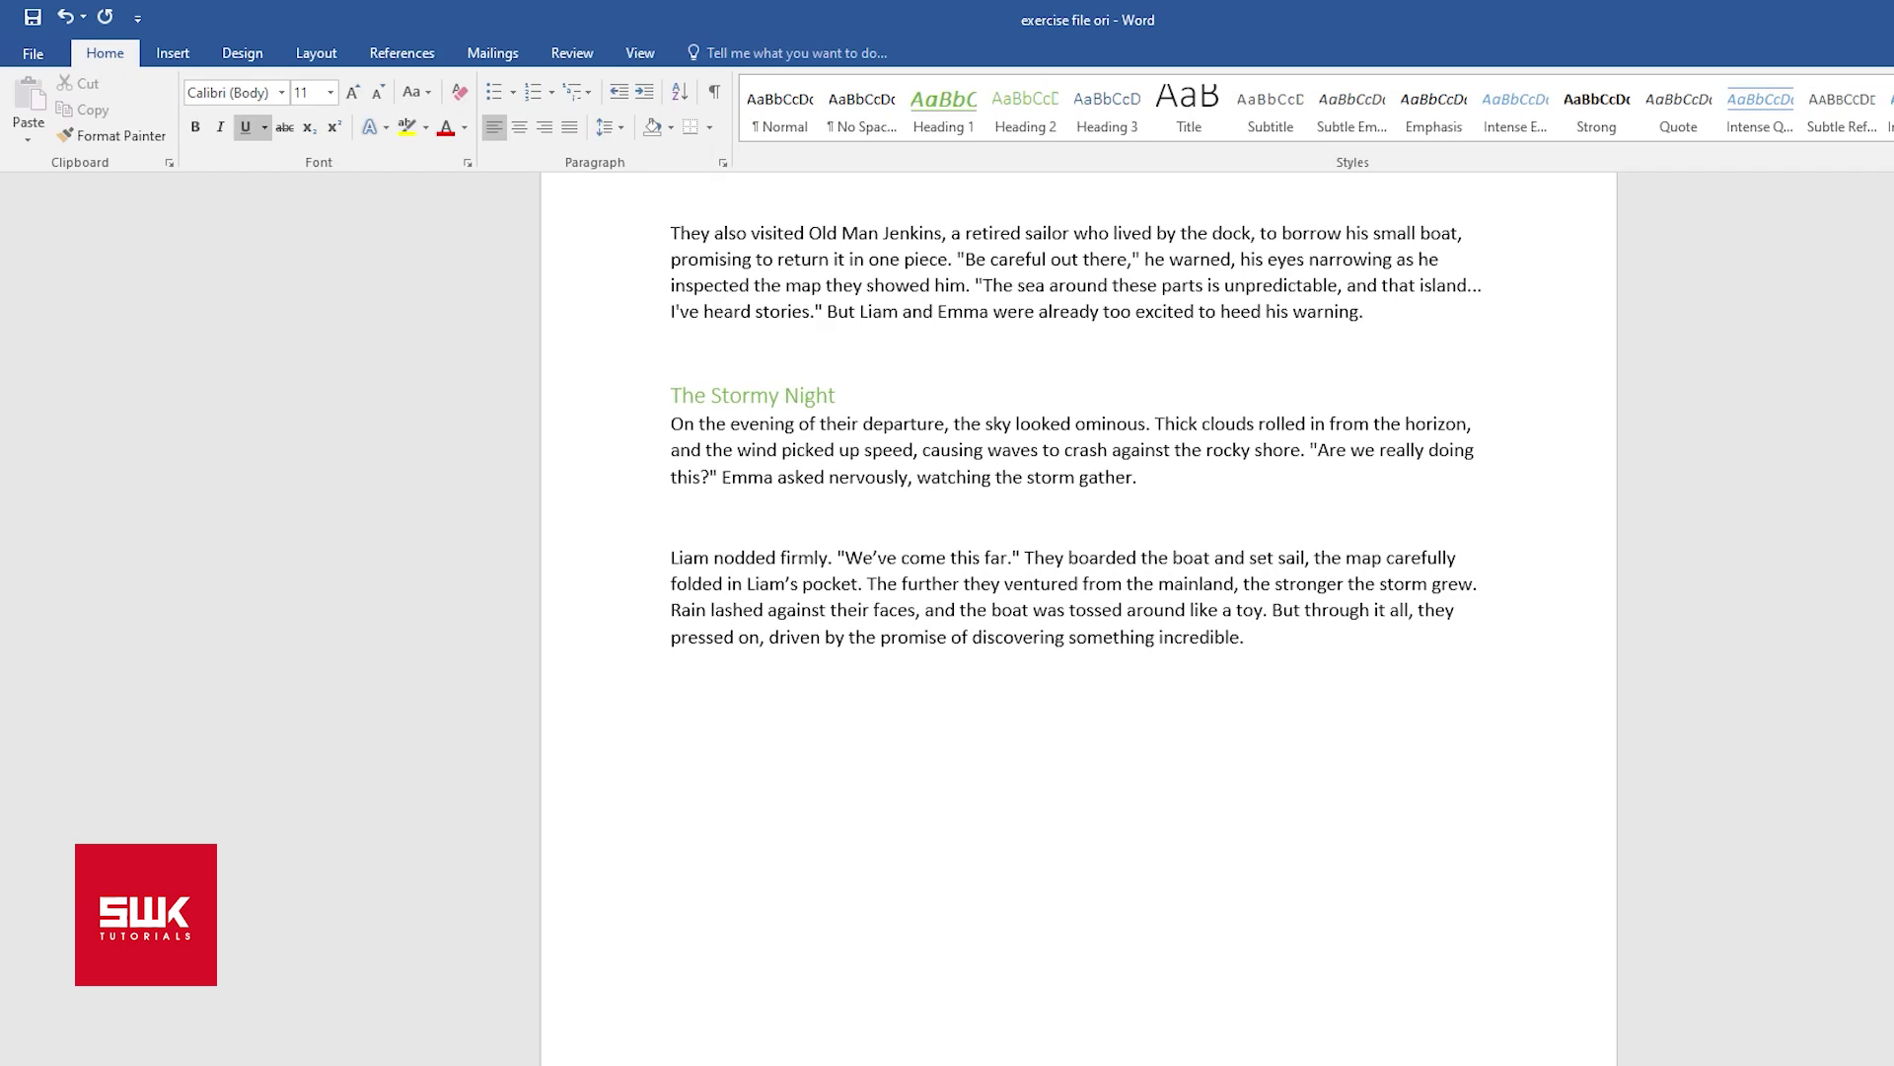
pyautogui.scroll(7, 1078, 628)
pyautogui.scroll(20, 1628, 579)
pyautogui.click(1551, 631)
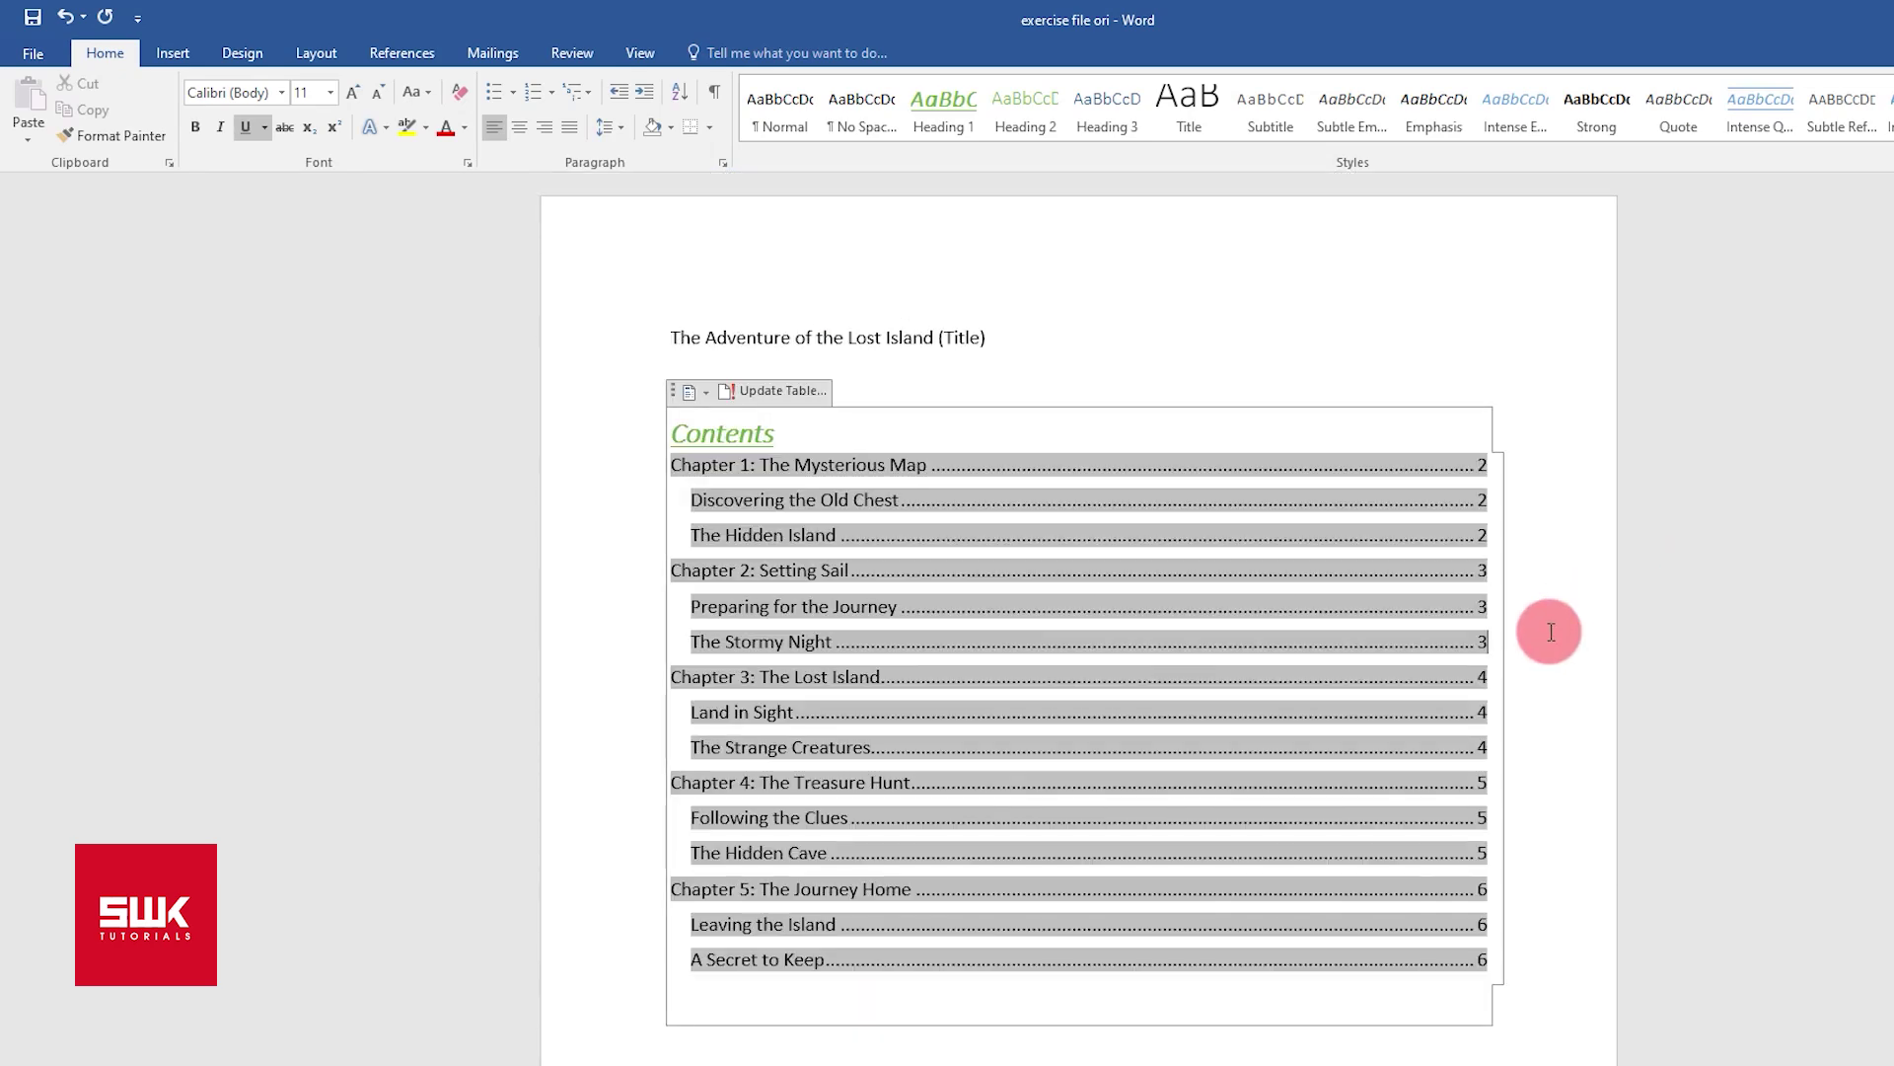